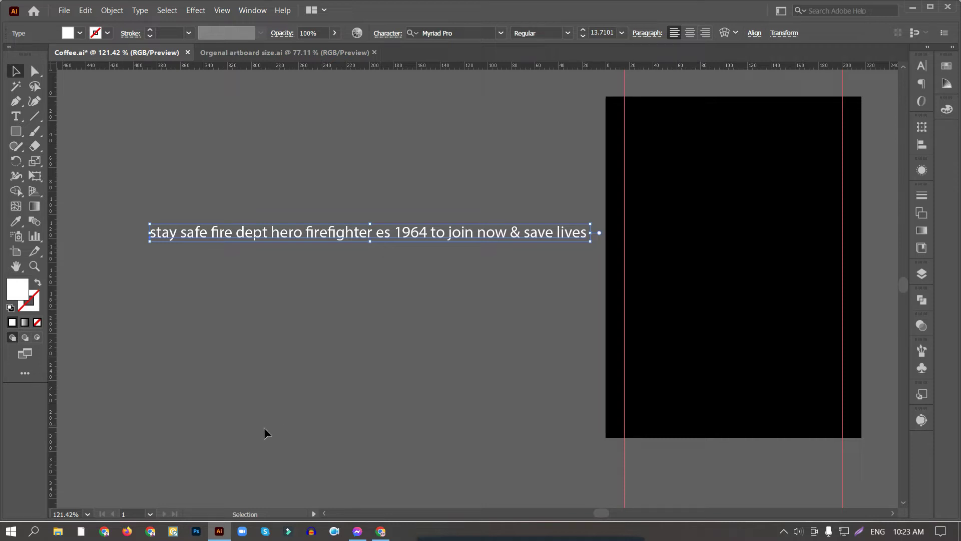
# Switch to the browser, search Google Images for "firefighter t shirt" and look over the T-shirt designs for reference.
pyautogui.click(381, 532)
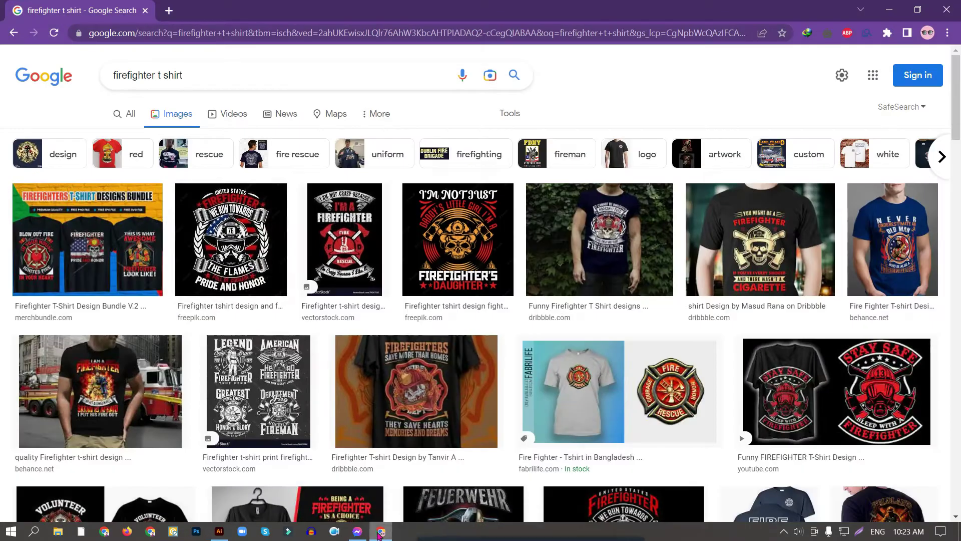
pyautogui.click(205, 75)
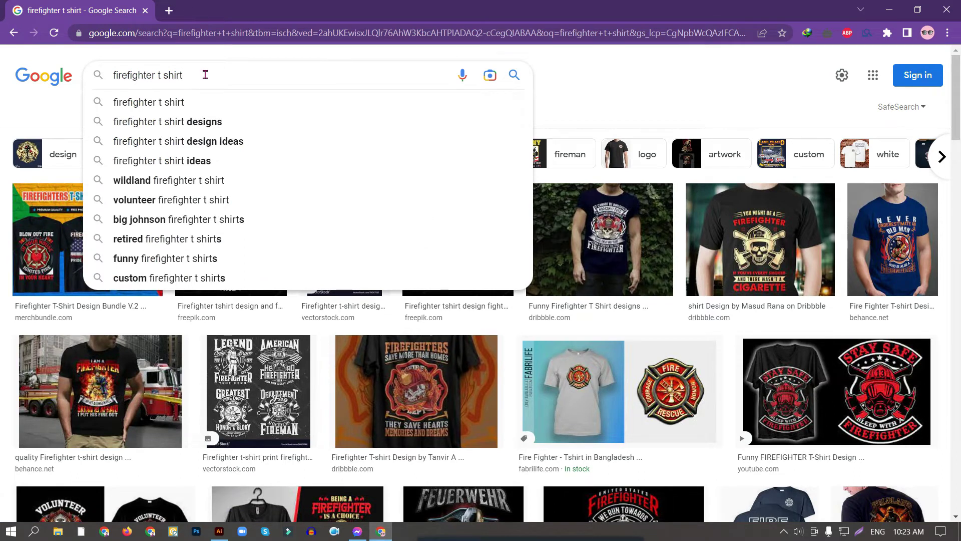
pyautogui.press('Return')
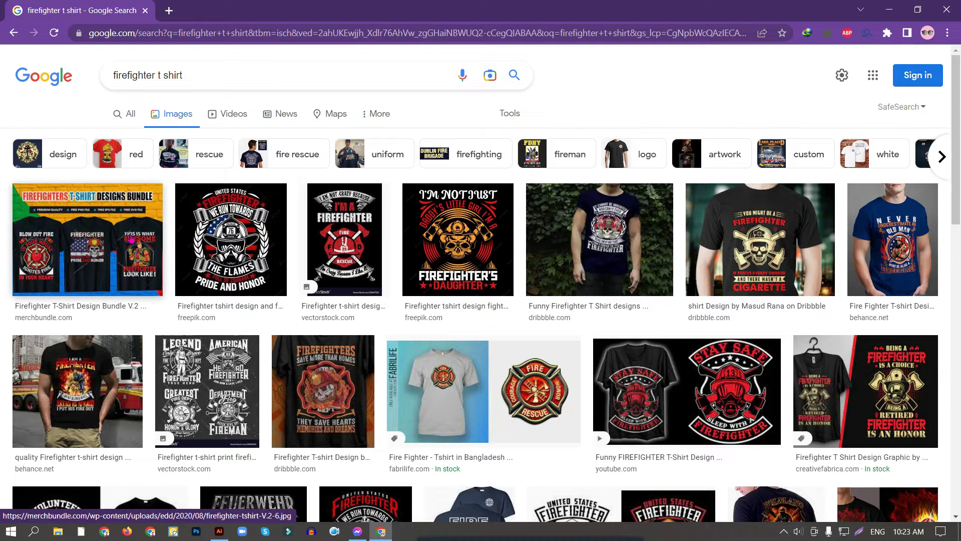
pyautogui.moveTo(102, 241)
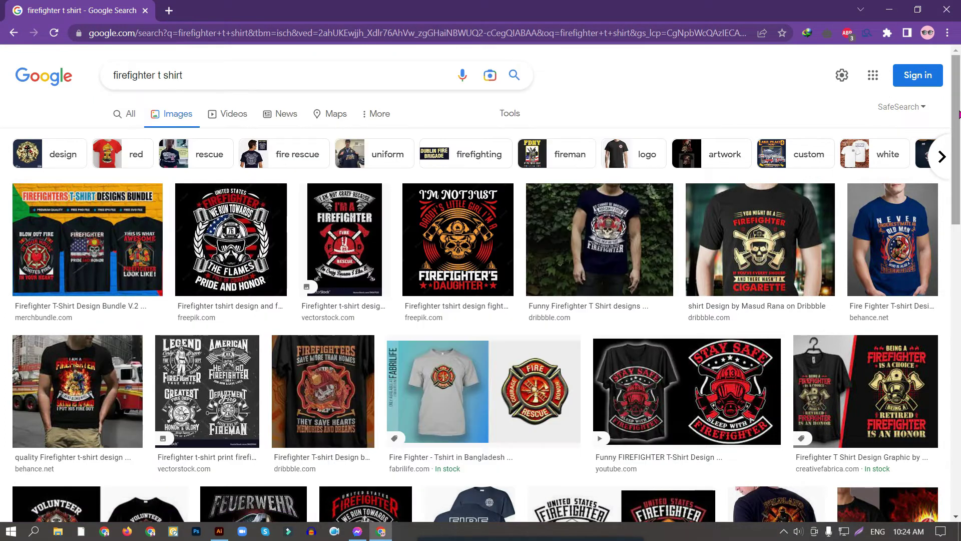
pyautogui.scroll(-6, 957, 214)
pyautogui.scroll(8, 518, 265)
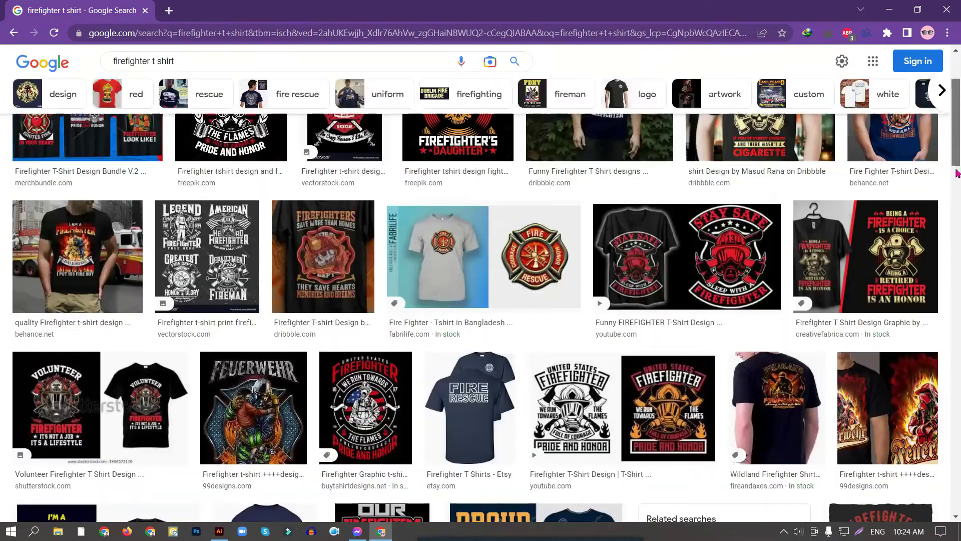
pyautogui.moveTo(464, 254)
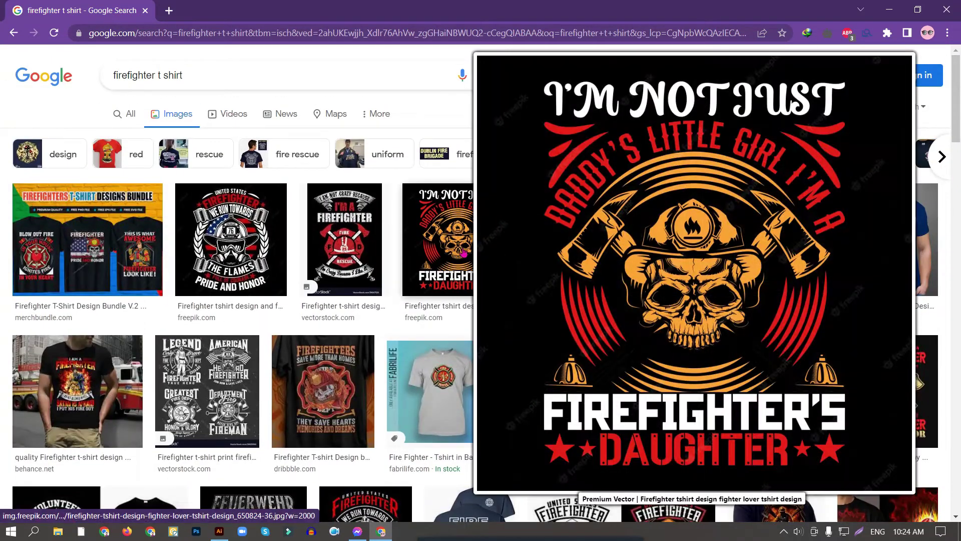
pyautogui.scroll(-7, 959, 178)
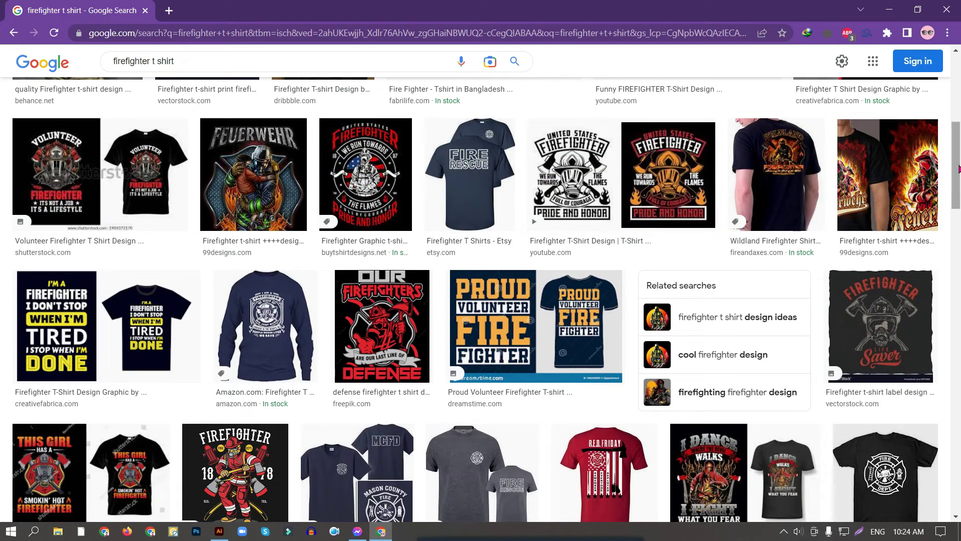
# Return to Illustrator and change the case of the firefighter text line to uppercase.
pyautogui.click(894, 18)
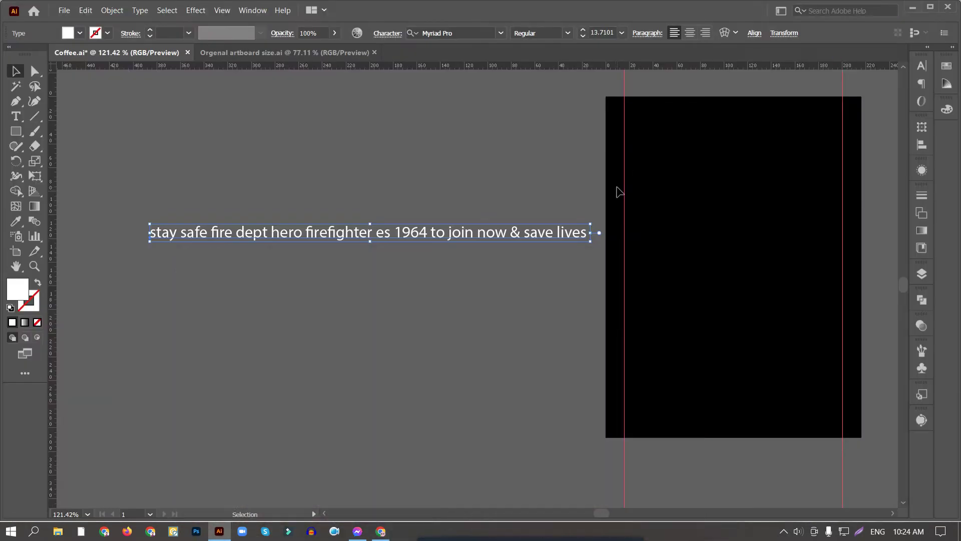
pyautogui.moveTo(220, 232); pyautogui.dragTo(220, 228)
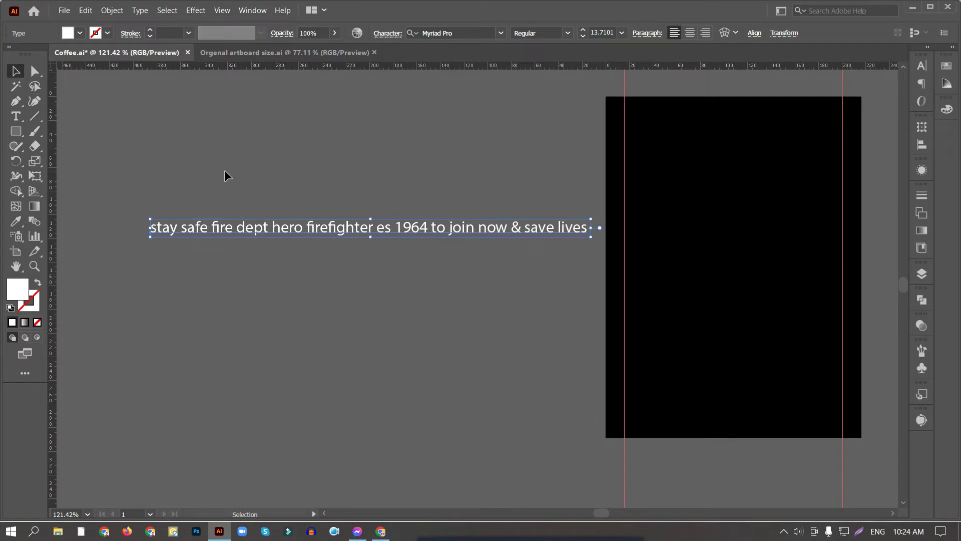
pyautogui.click(139, 10)
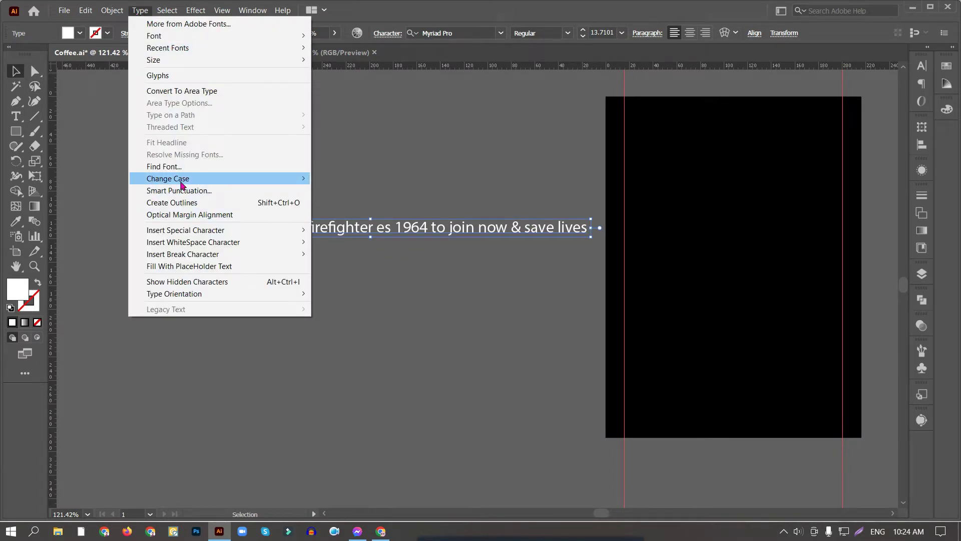
pyautogui.moveTo(246, 180)
pyautogui.click(347, 179)
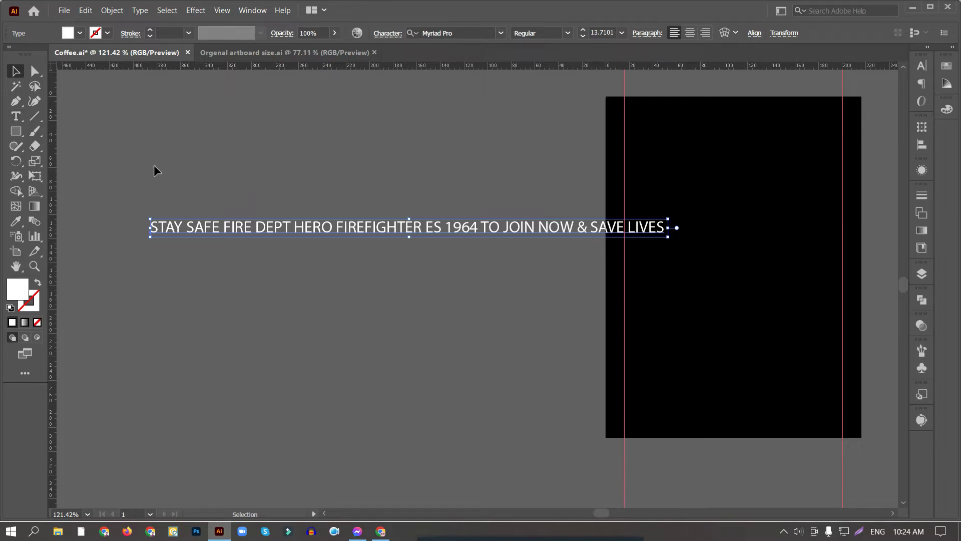
# Break the text into six lines: STAY SAFE, FIRE DEPT, HERO, FIREFIGHTER, ES 1964 TO, and JOIN NOW & SAVE LIVES.
pyautogui.press('t')
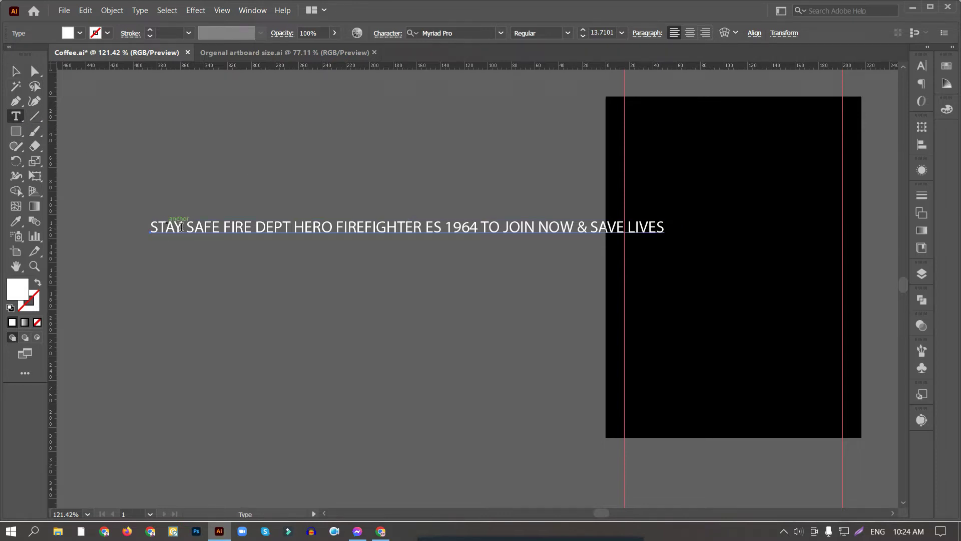
pyautogui.click(223, 229)
pyautogui.press('Return')
pyautogui.click(221, 247)
pyautogui.press('Return')
pyautogui.click(192, 268)
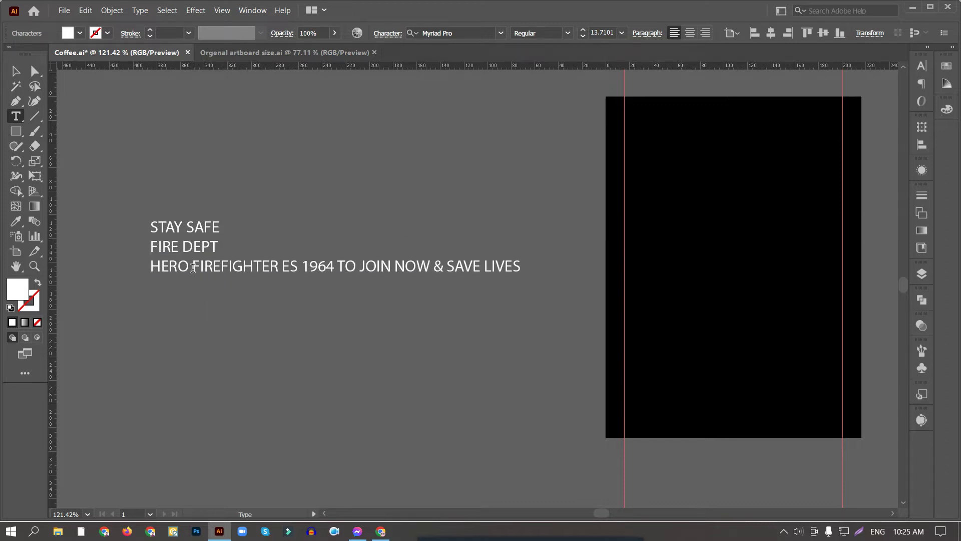
pyautogui.press('Return')
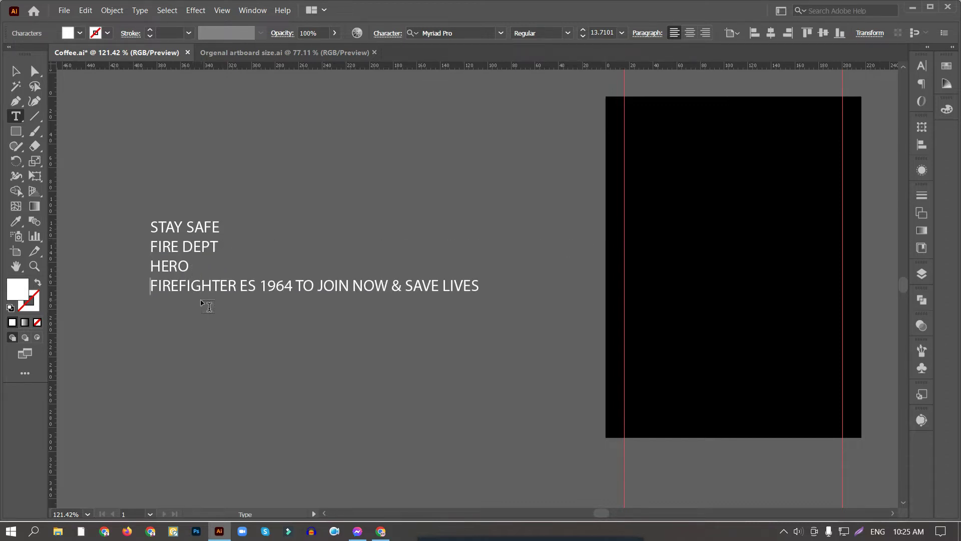
pyautogui.click(239, 285)
pyautogui.press('Return')
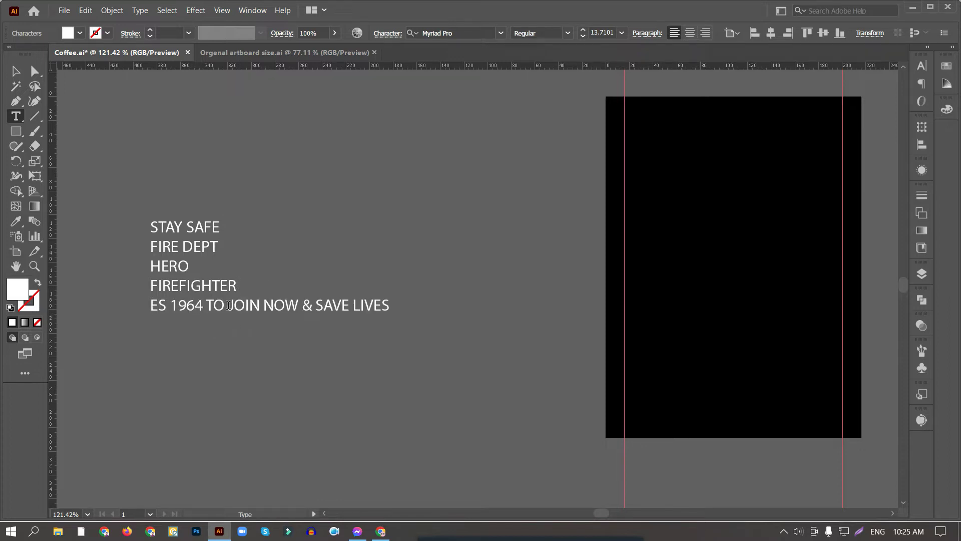
pyautogui.click(230, 305)
pyautogui.press('Return')
# Move the text block closer to the artboard and split it into separate lines with the divideTextFrame script.
pyautogui.click(15, 71)
pyautogui.moveTo(167, 260); pyautogui.dragTo(361, 259)
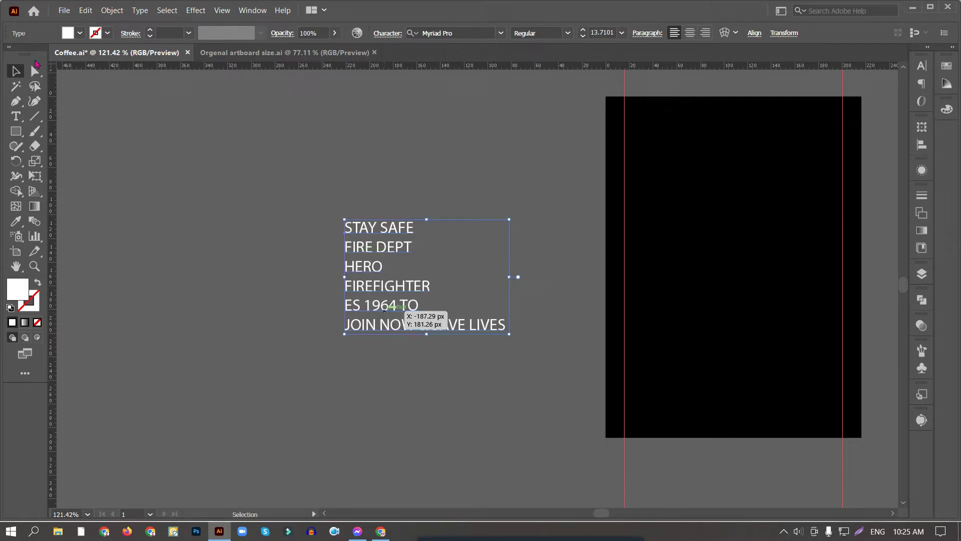
pyautogui.click(65, 10)
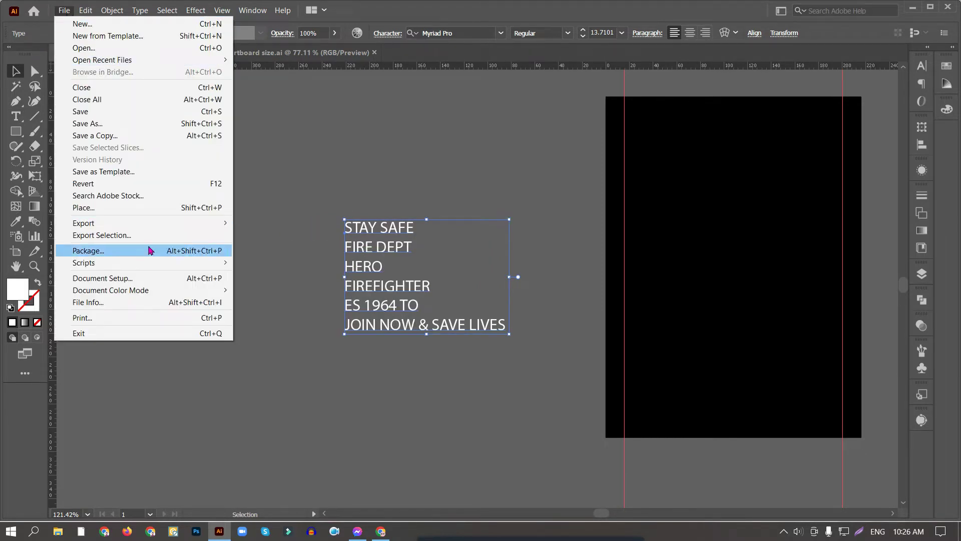
pyautogui.moveTo(120, 263)
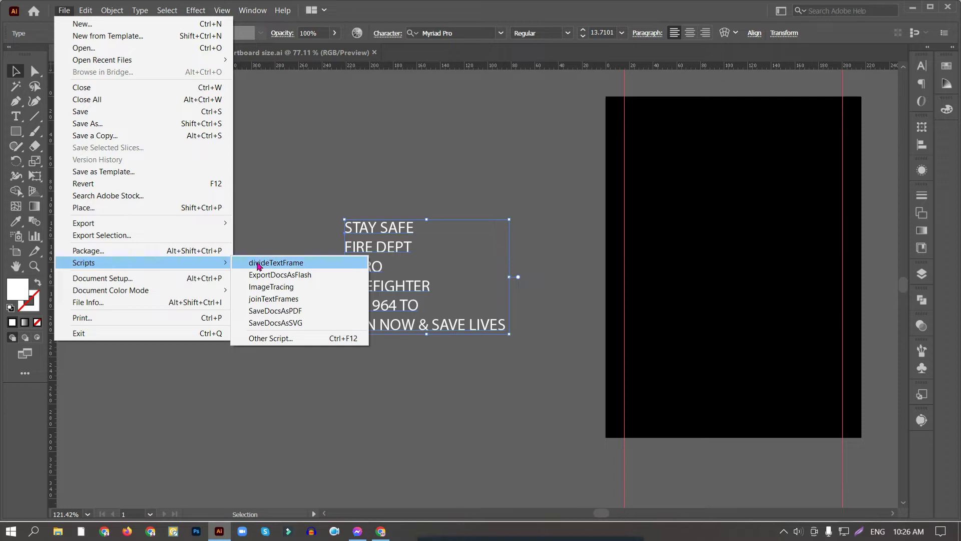
pyautogui.click(257, 264)
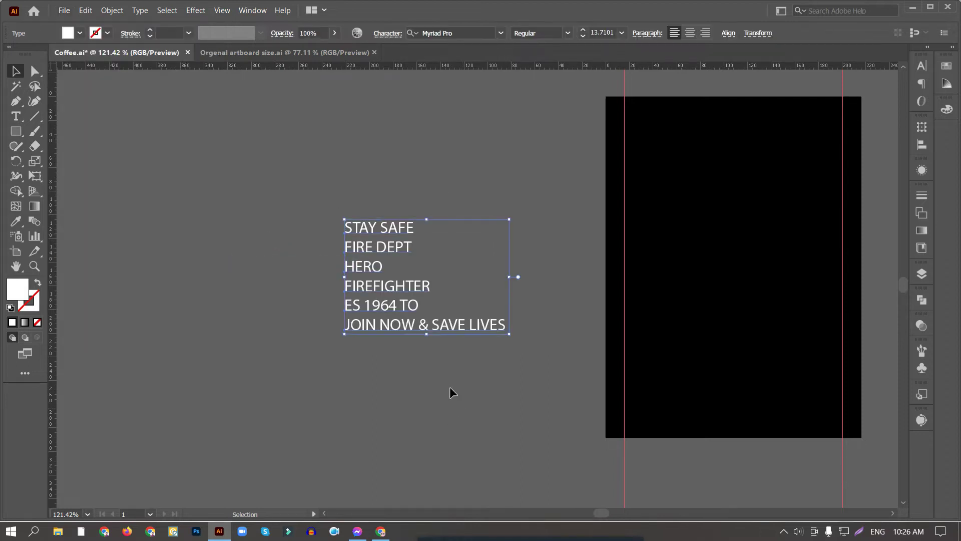
# Look again at the firefighter T-shirt references in the browser and return to Illustrator.
pyautogui.scroll(-1, 214, 200)
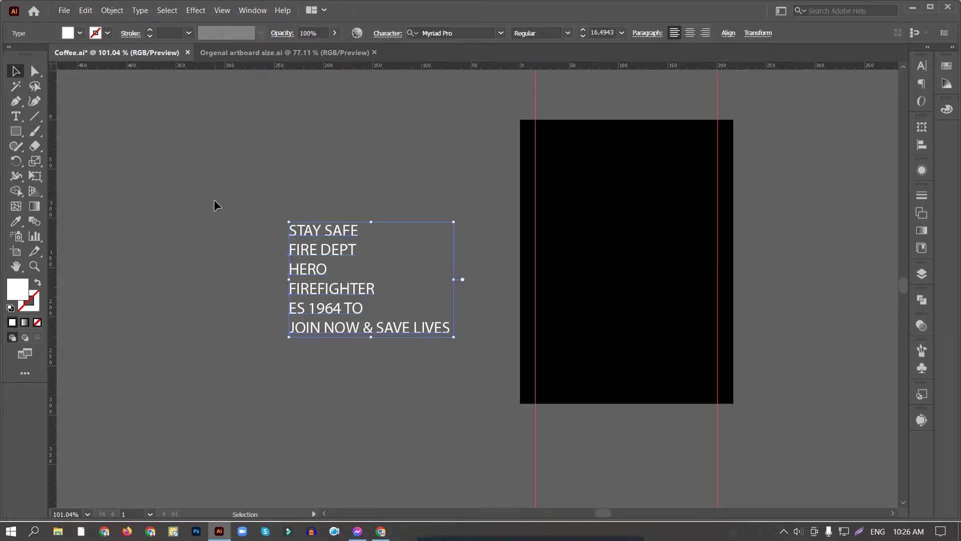
pyautogui.click(214, 201)
pyautogui.moveTo(241, 192); pyautogui.dragTo(387, 396)
pyautogui.click(381, 531)
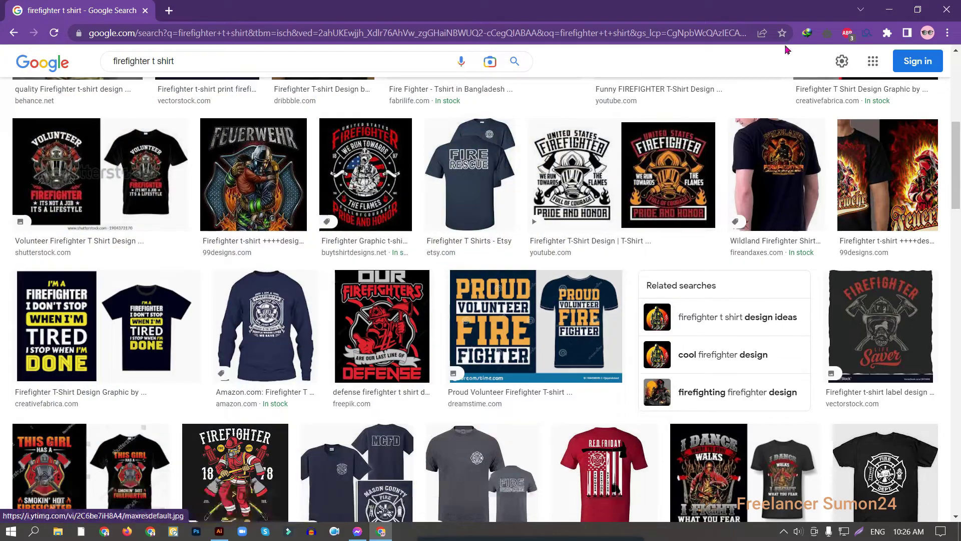
pyautogui.click(883, 9)
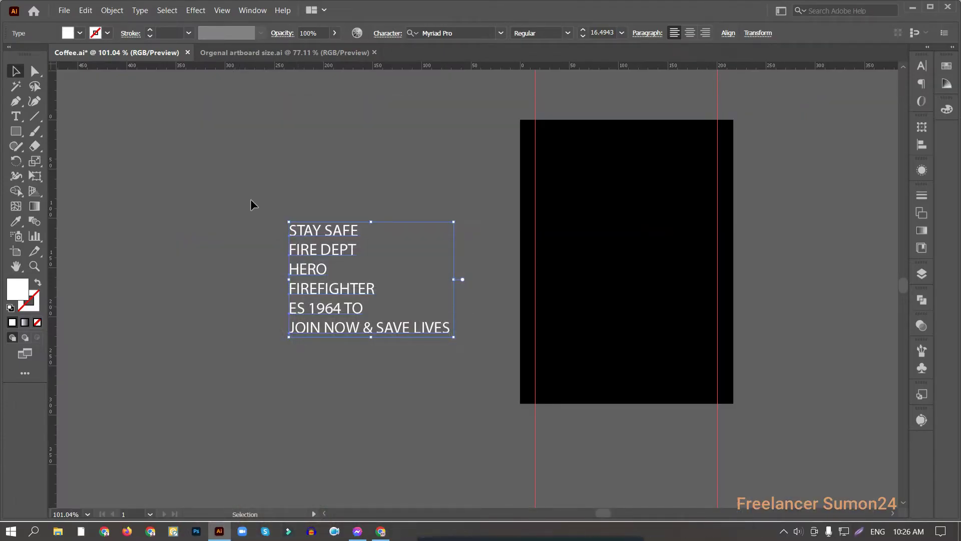
# Apply the CooperHewitt-Bold sample's type style to all six text lines with the Eyedropper.
pyautogui.click(249, 193)
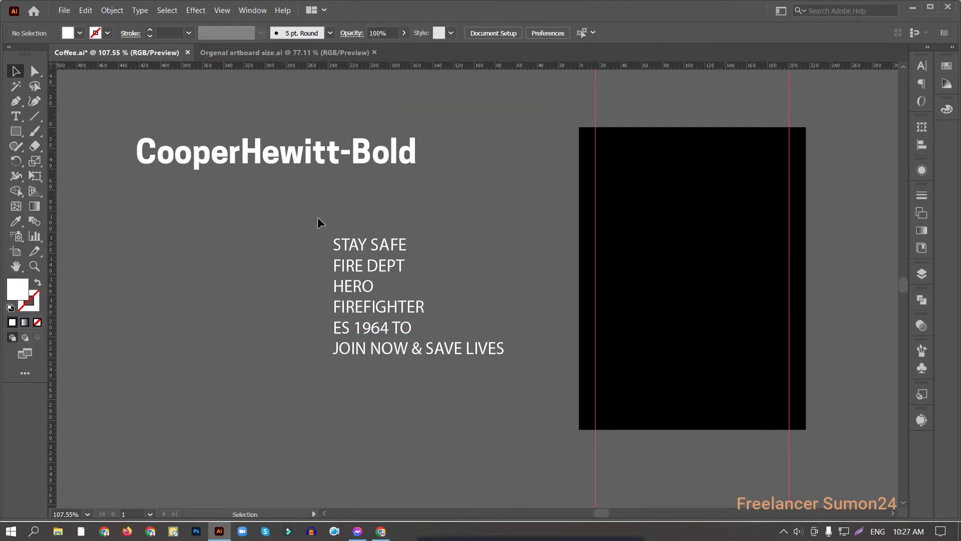
pyautogui.moveTo(425, 421); pyautogui.dragTo(420, 415)
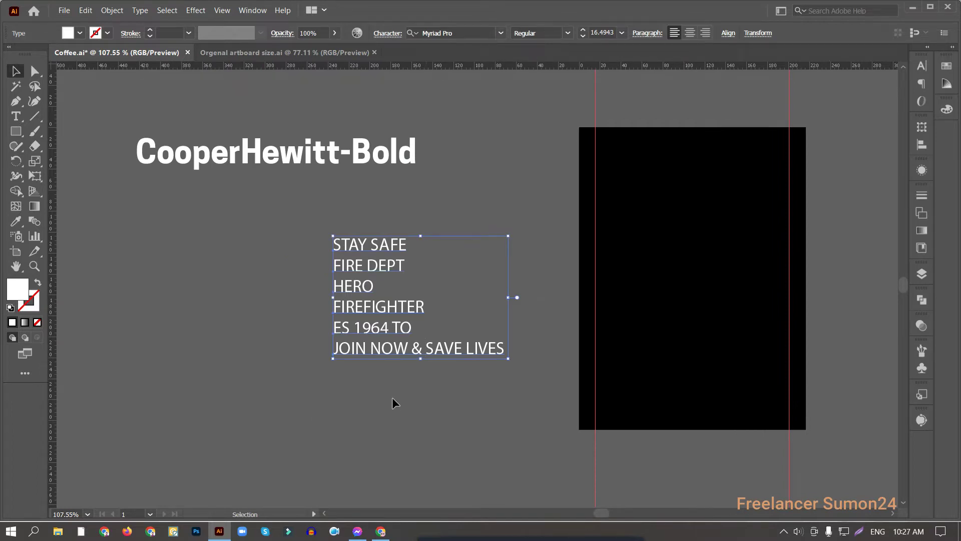
pyautogui.press('i')
pyautogui.click(285, 146)
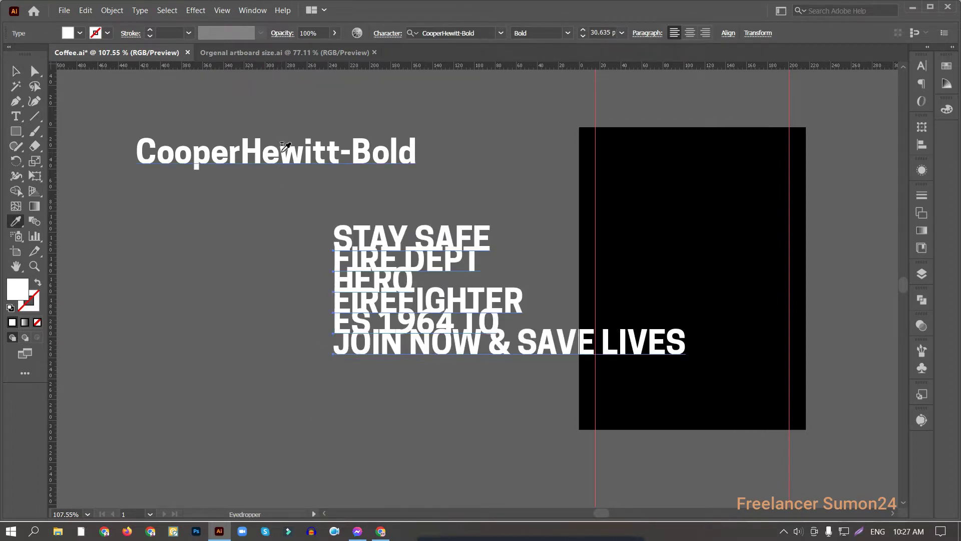
# Spread the six text lines apart vertically so that they no longer overlap.
pyautogui.press('v')
pyautogui.moveTo(451, 238); pyautogui.dragTo(452, 216)
pyautogui.moveTo(451, 346); pyautogui.dragTo(405, 399)
pyautogui.moveTo(411, 321); pyautogui.dragTo(411, 336)
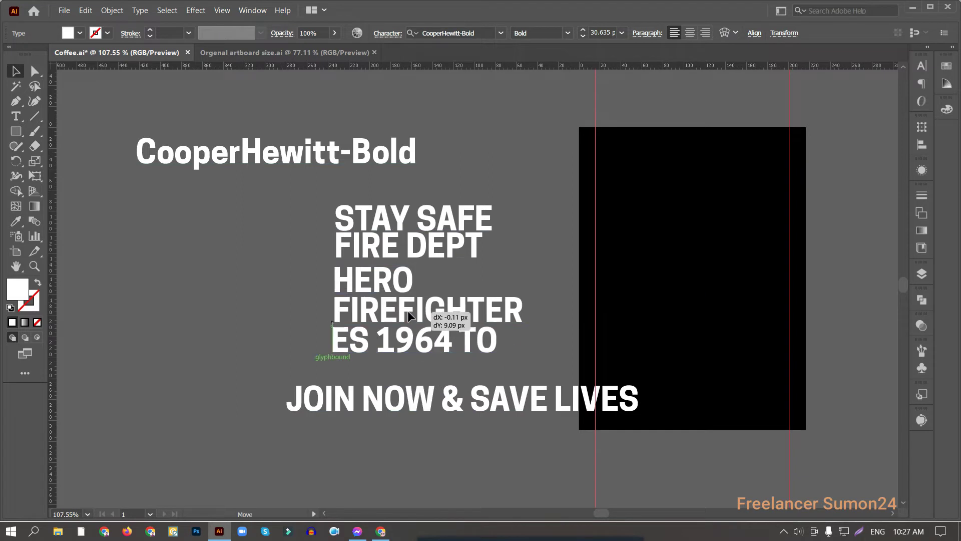
pyautogui.moveTo(408, 298); pyautogui.dragTo(408, 311)
pyautogui.moveTo(411, 337); pyautogui.dragTo(411, 364)
pyautogui.moveTo(407, 311); pyautogui.dragTo(393, 329)
# Remove the CooperHewitt-Bold sample text and move the six text lines farther left of the artboard.
pyautogui.hotkey('ctrl', '-')
pyautogui.moveTo(301, 185); pyautogui.dragTo(169, 185)
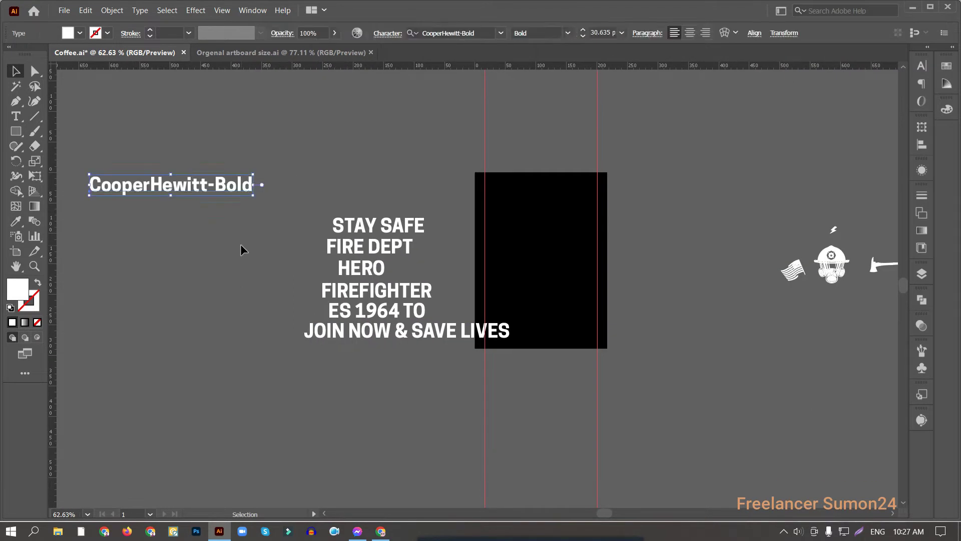
pyautogui.press('z')
pyautogui.click(209, 230)
pyautogui.moveTo(209, 231); pyautogui.dragTo(306, 264)
pyautogui.hotkey('ctrl', '-')
pyautogui.moveTo(396, 301); pyautogui.dragTo(363, 300)
pyautogui.click(280, 170)
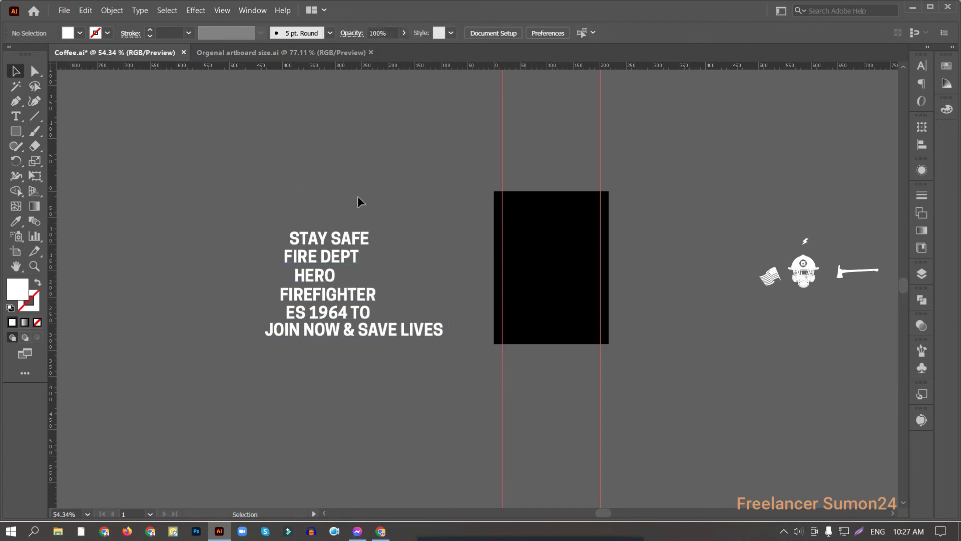
# Move the flag, lightning bolt, firefighter mask and axe graphics closer to the artboard's right side.
pyautogui.moveTo(359, 195); pyautogui.dragTo(290, 188)
pyautogui.moveTo(821, 226); pyautogui.dragTo(605, 256)
pyautogui.moveTo(703, 251); pyautogui.dragTo(666, 256)
pyautogui.click(665, 383)
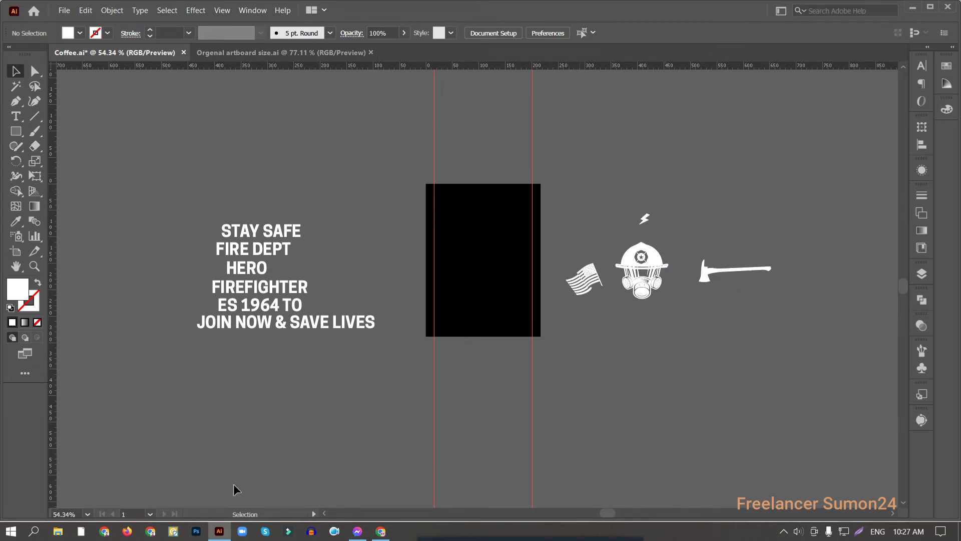
# Examine more firefighter T-shirt designs in the browser's image results, and return to Illustrator.
pyautogui.click(381, 531)
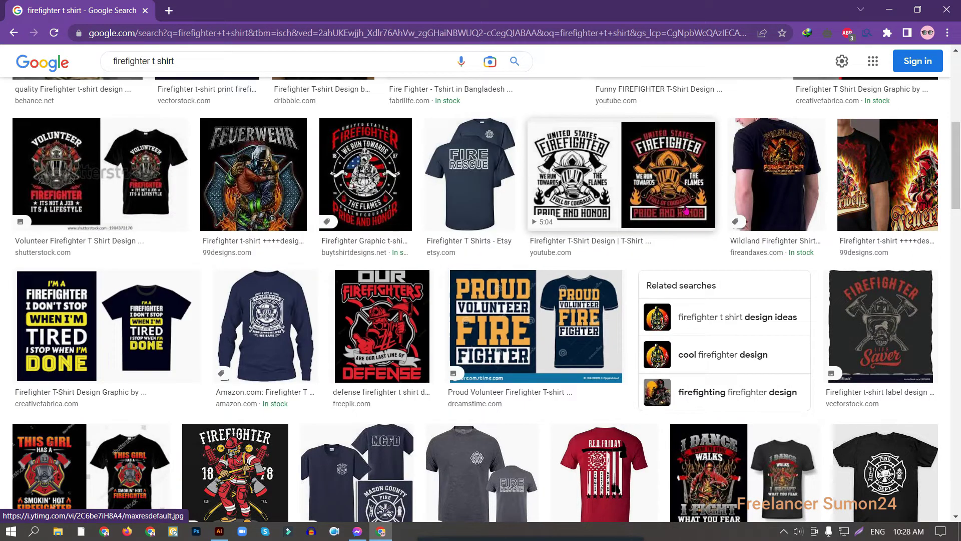
pyautogui.moveTo(677, 179)
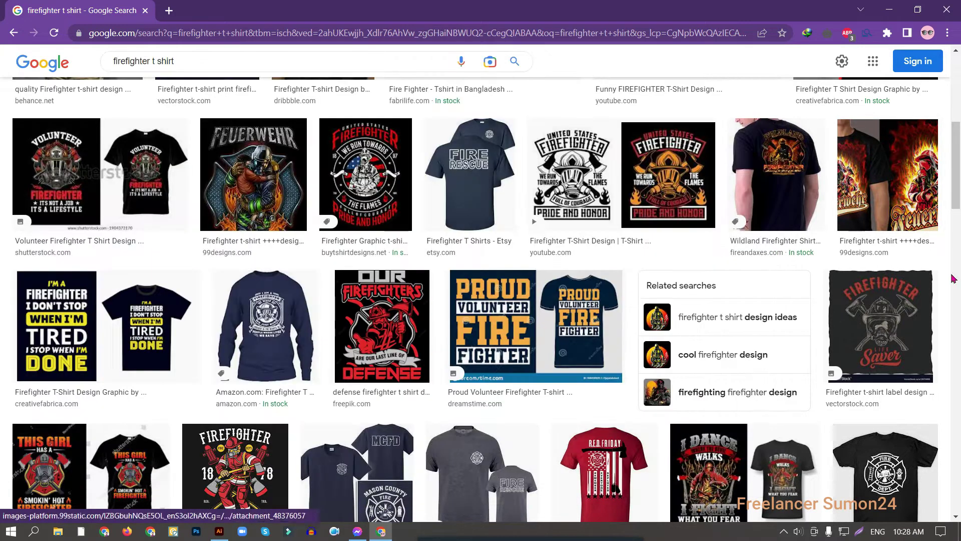
pyautogui.scroll(-5, 881, 332)
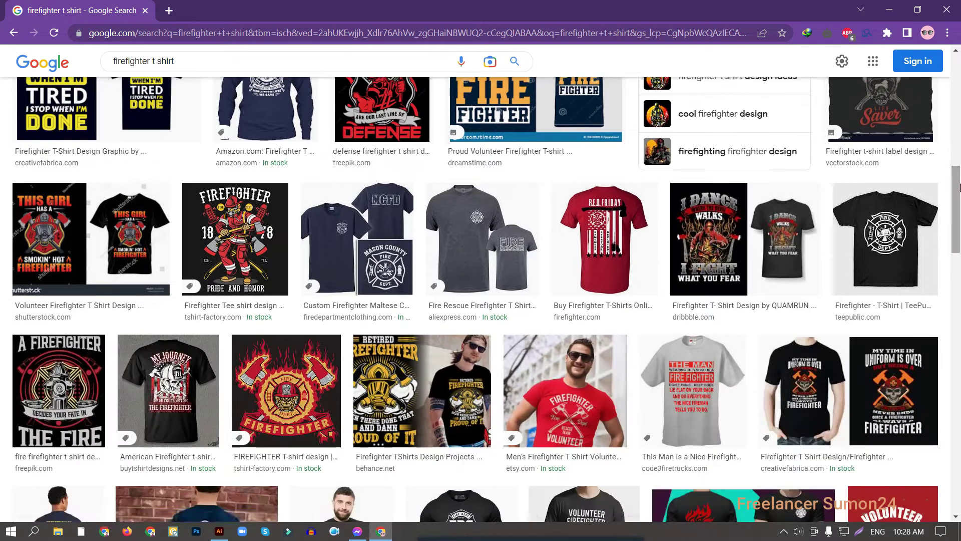
pyautogui.moveTo(99, 231)
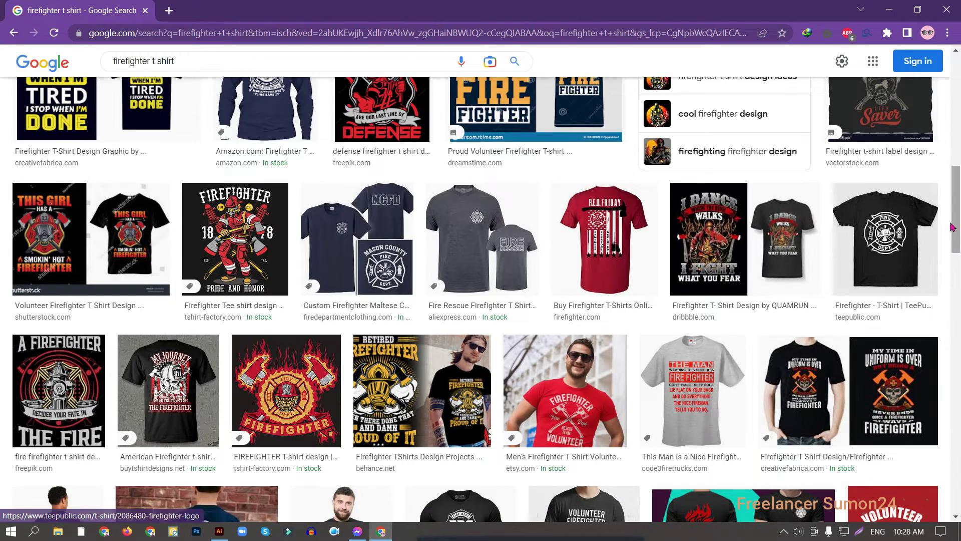
pyautogui.click(889, 10)
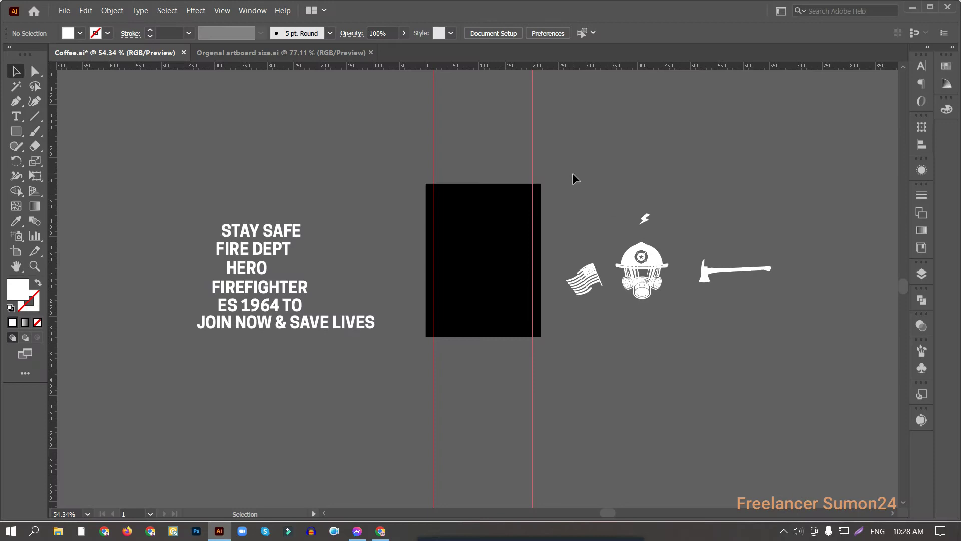
# Switch to the browser and open the Freepik website through a Google search.
pyautogui.moveTo(574, 177); pyautogui.dragTo(829, 380)
pyautogui.click(720, 366)
pyautogui.click(380, 532)
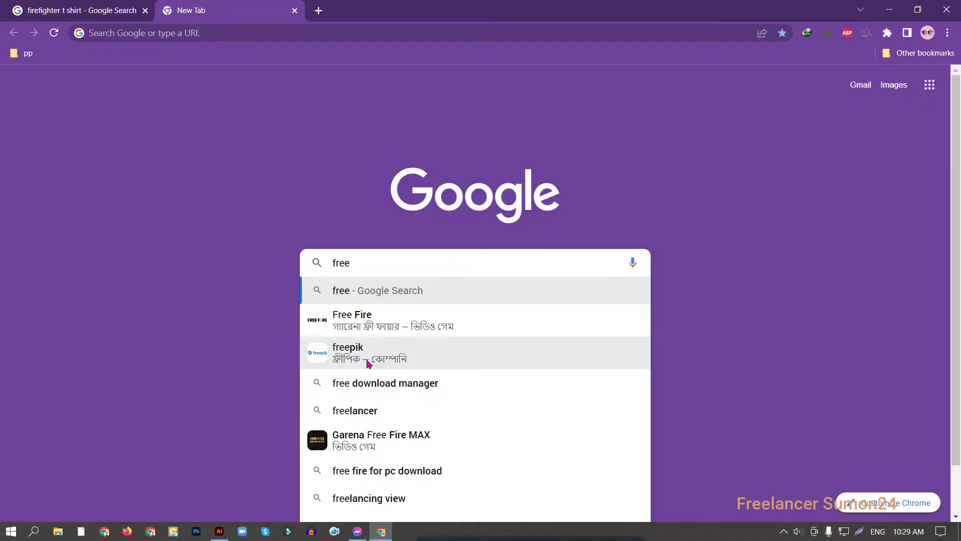
pyautogui.click(363, 360)
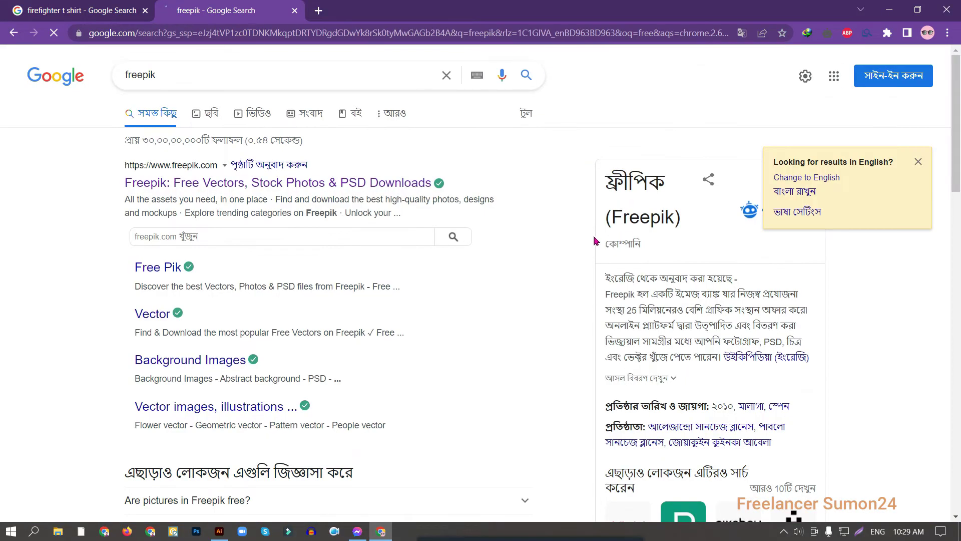
pyautogui.click(390, 183)
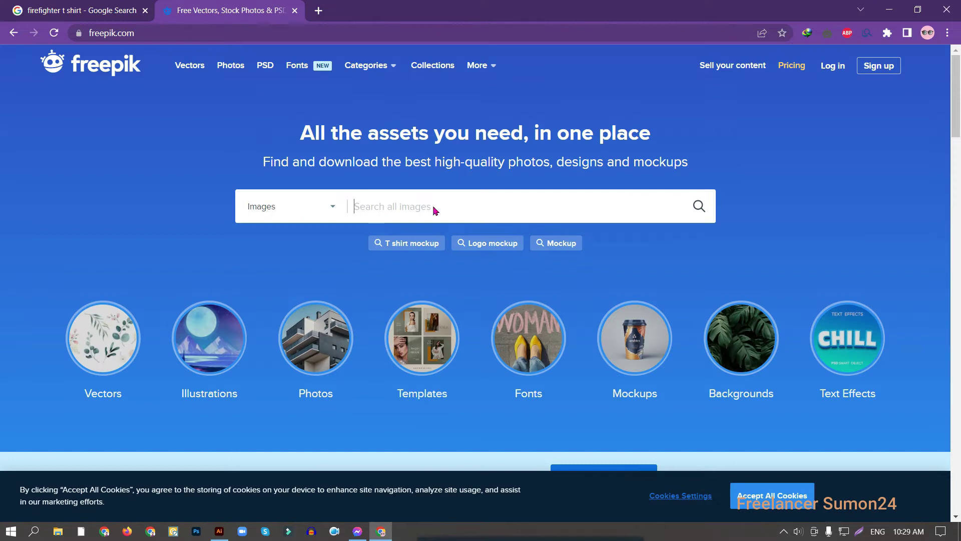
# Search Freepik for "firefighter vector", browse the image results, and return to Illustrator.
pyautogui.write('firefighter')
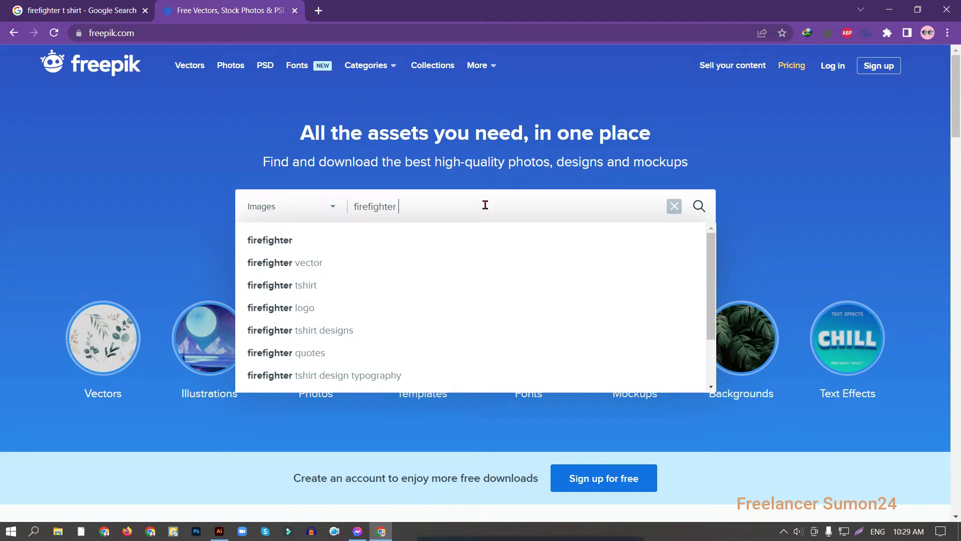
pyautogui.click(335, 262)
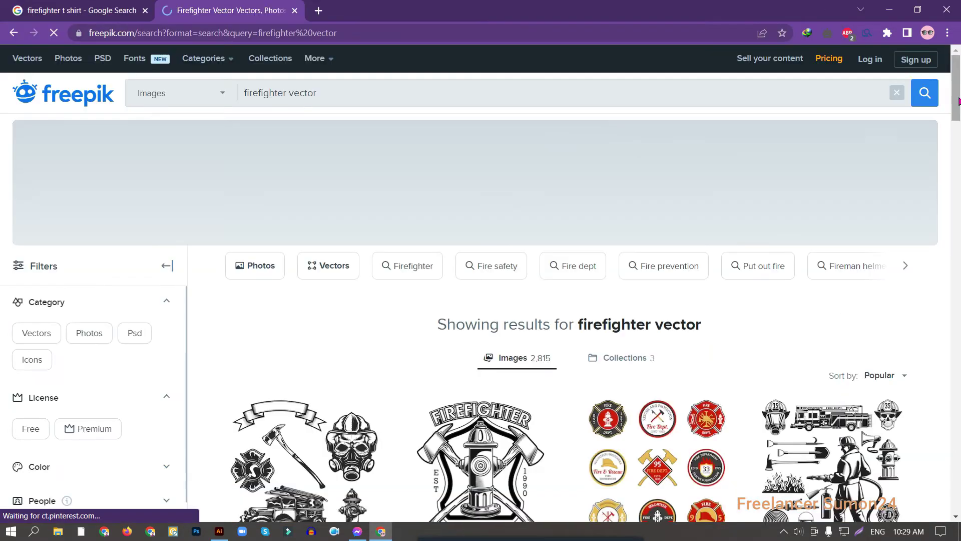
pyautogui.scroll(-5, 946, 150)
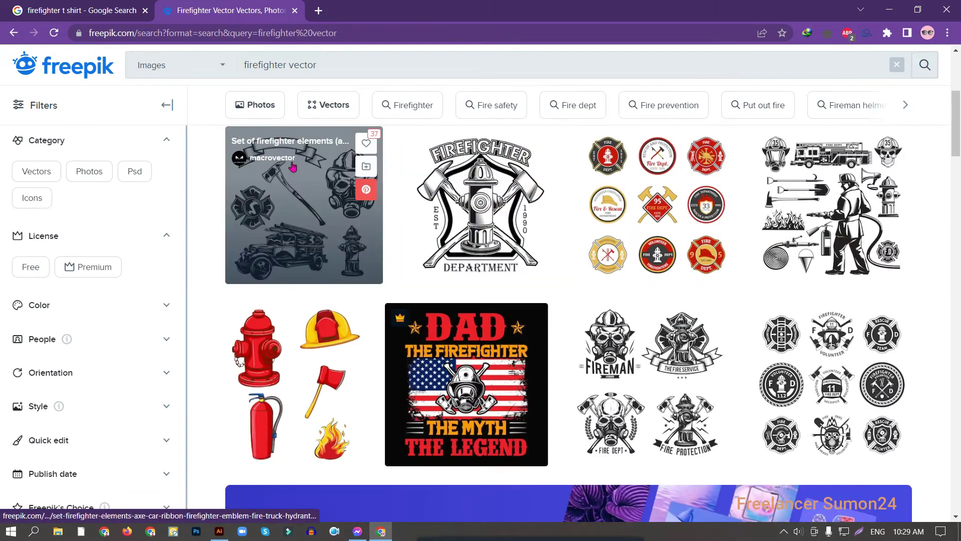
pyautogui.scroll(-20, 944, 182)
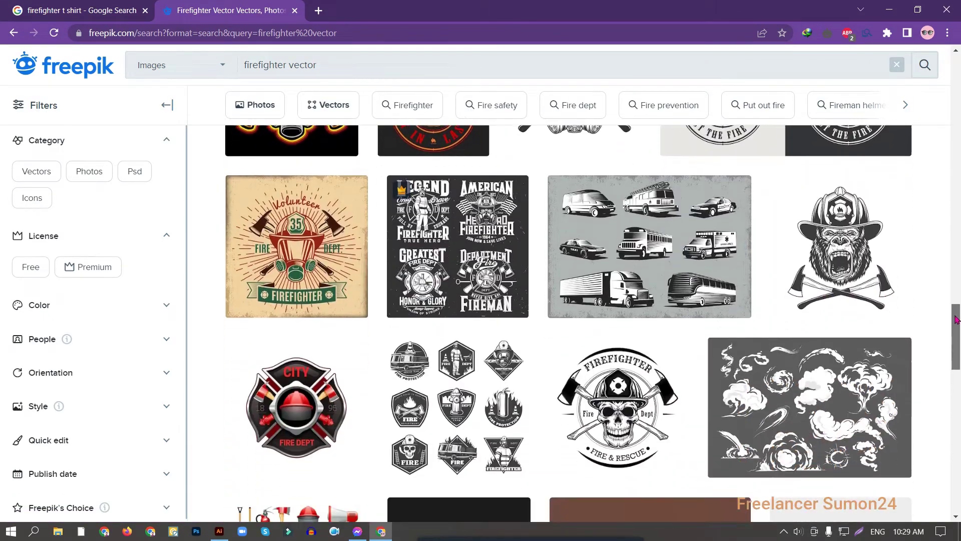
pyautogui.scroll(-3, 956, 320)
pyautogui.moveTo(956, 320); pyautogui.dragTo(955, 261)
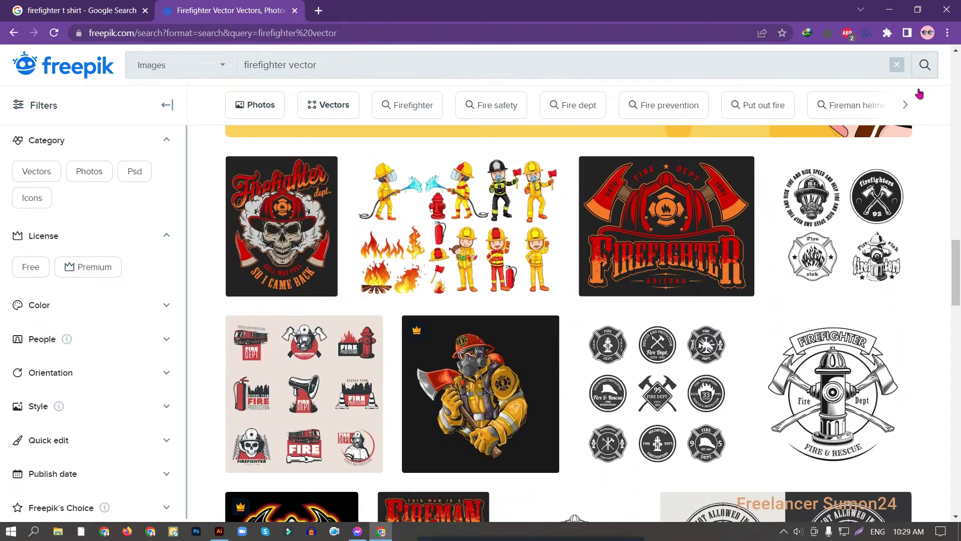
pyautogui.click(891, 10)
# Examine the flag graphic beside the artboard up close.
pyautogui.moveTo(776, 337); pyautogui.dragTo(776, 337)
pyautogui.click(776, 337)
pyautogui.press('z')
pyautogui.press('v')
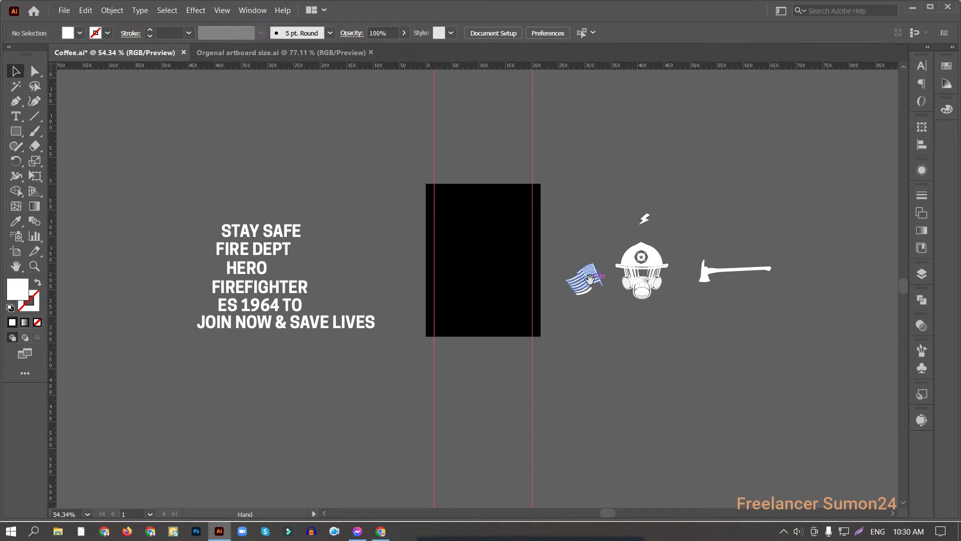
pyautogui.scroll(4, 591, 278)
pyautogui.moveTo(544, 215); pyautogui.dragTo(617, 342)
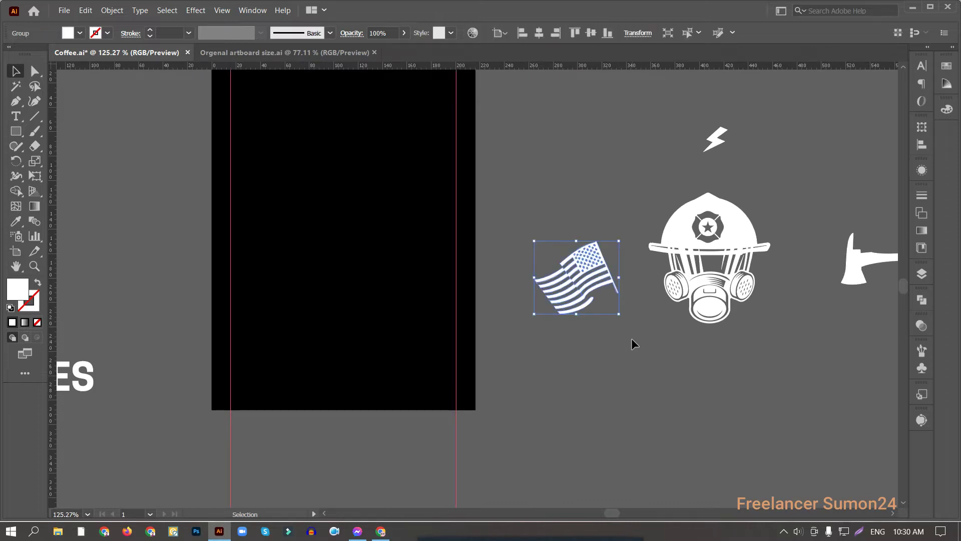
pyautogui.click(632, 338)
pyautogui.scroll(-2, 632, 338)
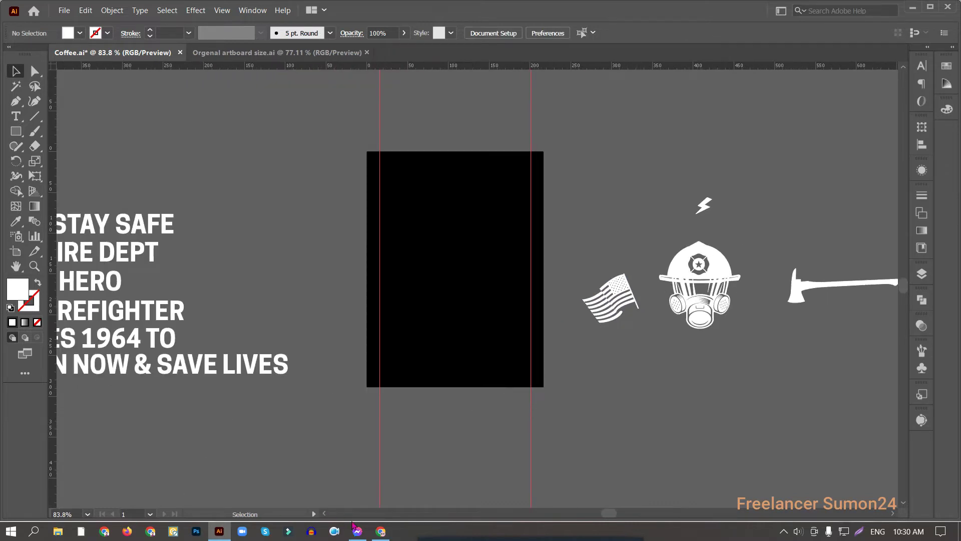
# Search Freepik for "usa flag" in the browser, look through the results, and return to Illustrator.
pyautogui.click(380, 531)
pyautogui.click(280, 65)
pyautogui.write('usa')
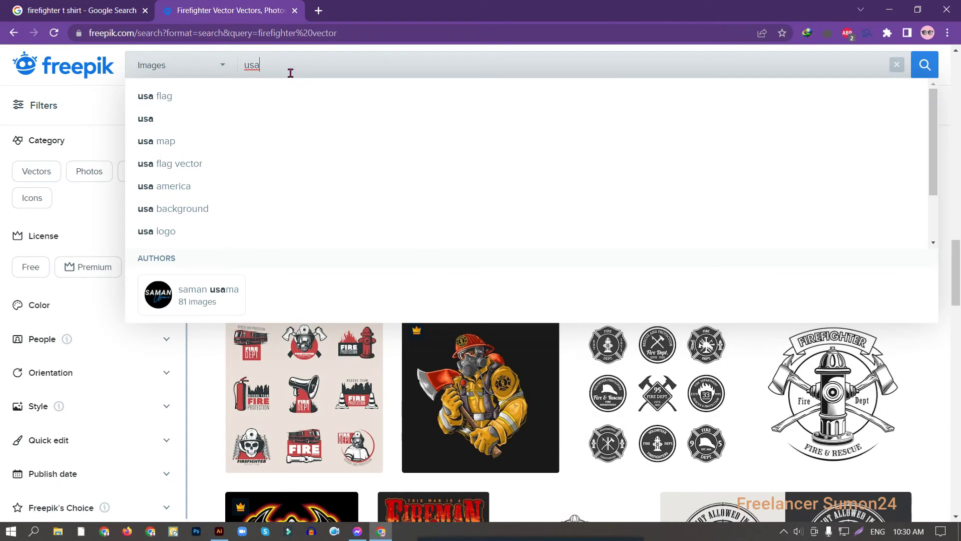
pyautogui.click(194, 96)
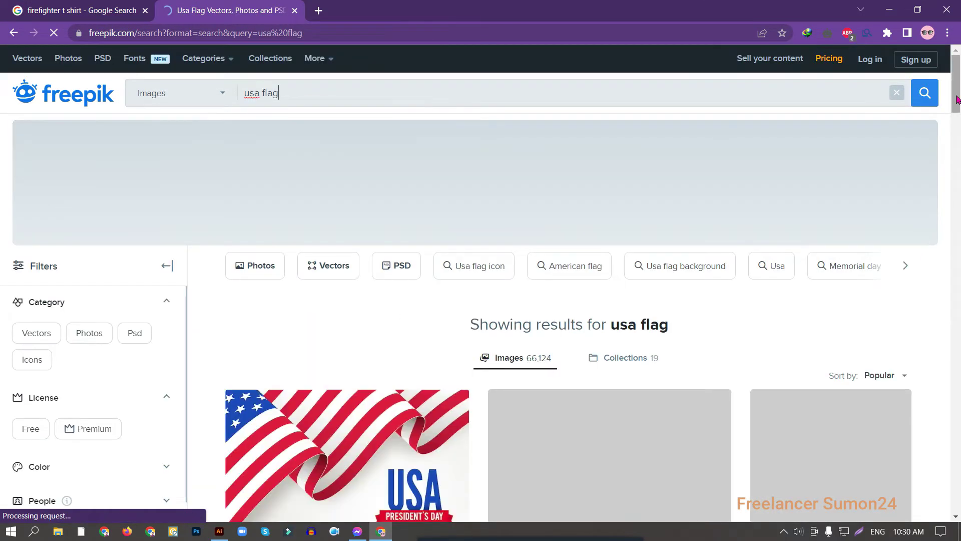
pyautogui.scroll(-3, 959, 120)
pyautogui.moveTo(959, 120); pyautogui.dragTo(955, 191)
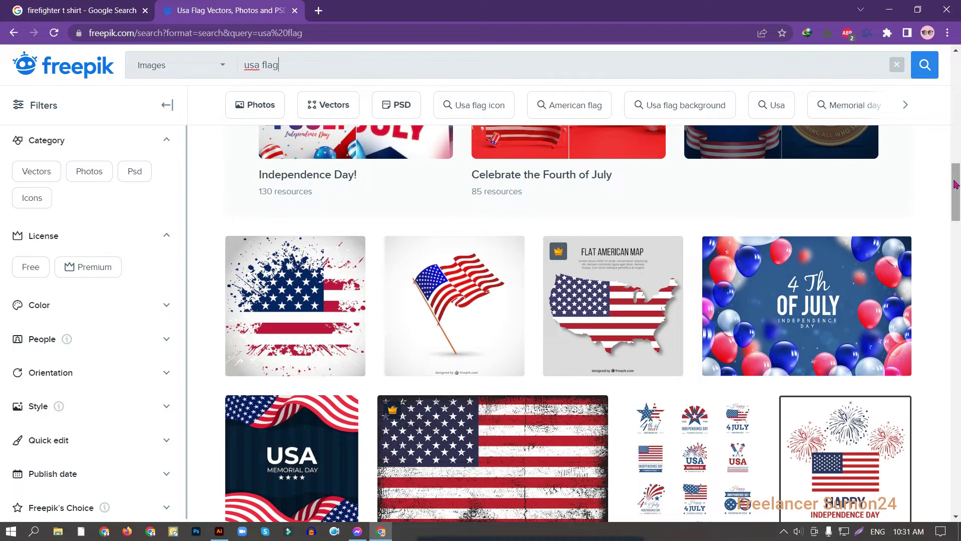
pyautogui.click(889, 9)
# Duplicate the six text lines onto the artboard as outlines and scale the copies down slightly.
pyautogui.scroll(-1, 292, 296)
pyautogui.moveTo(155, 305); pyautogui.dragTo(464, 282)
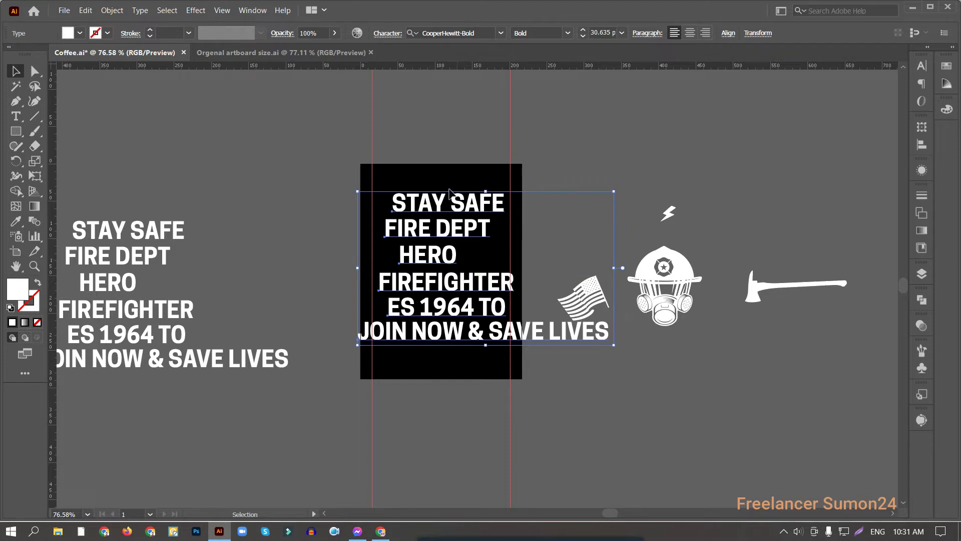
pyautogui.press('ctrl')
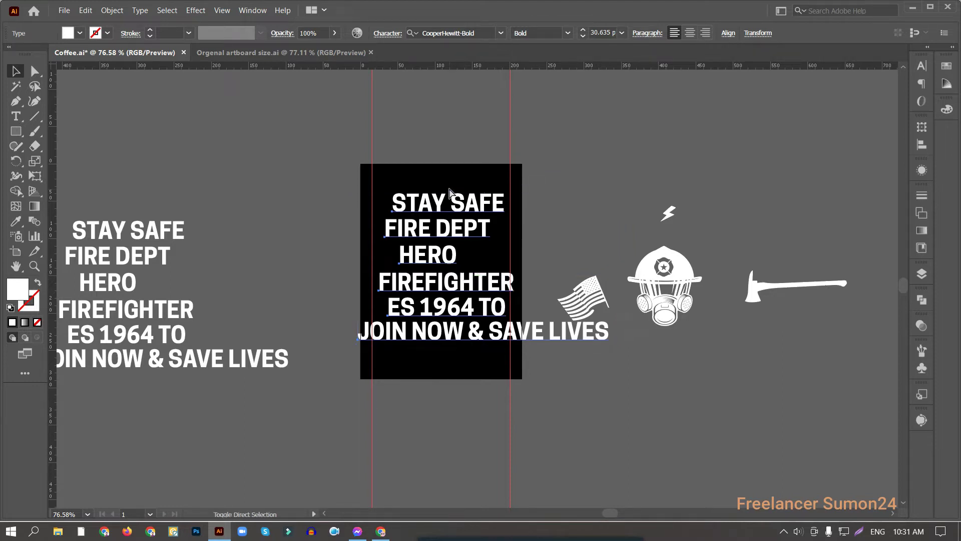
pyautogui.click(450, 192)
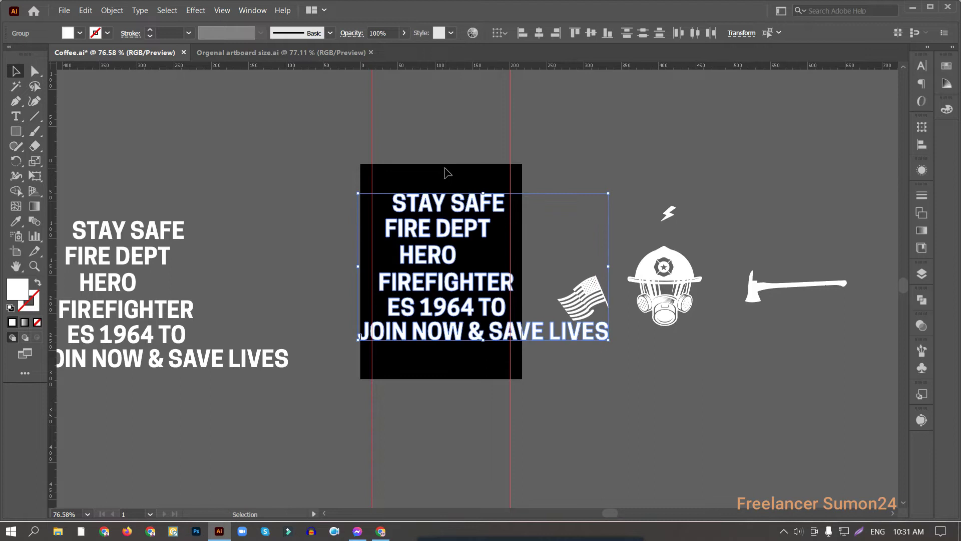
pyautogui.moveTo(609, 267); pyautogui.dragTo(564, 281)
# Enlarge STAY SAFE to span the two guides near the artboard's top edge, and place FIRE DEPT centred below it.
pyautogui.scroll(2, 564, 281)
pyautogui.moveTo(521, 255); pyautogui.dragTo(566, 207)
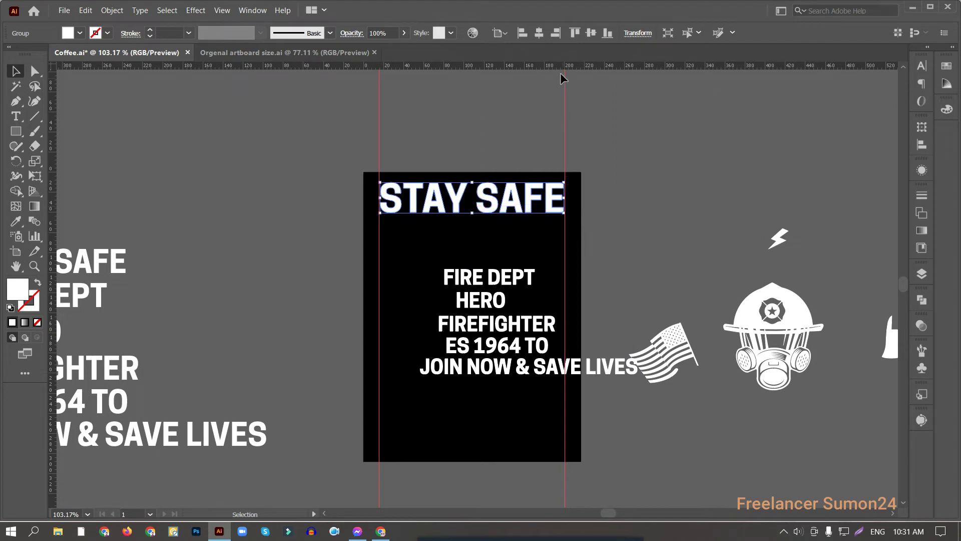
pyautogui.scroll(3, 484, 230)
pyautogui.moveTo(662, 157); pyautogui.dragTo(664, 158)
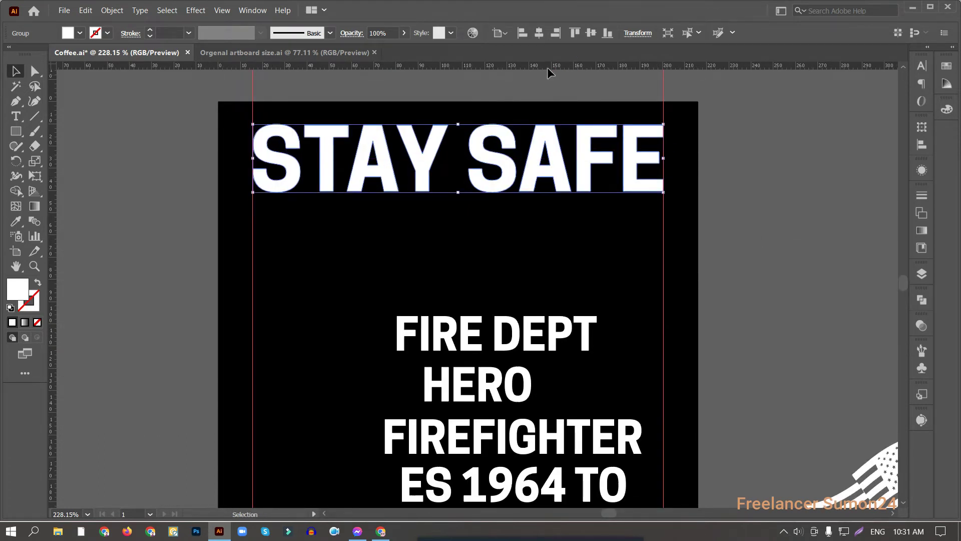
pyautogui.moveTo(532, 341); pyautogui.dragTo(500, 233)
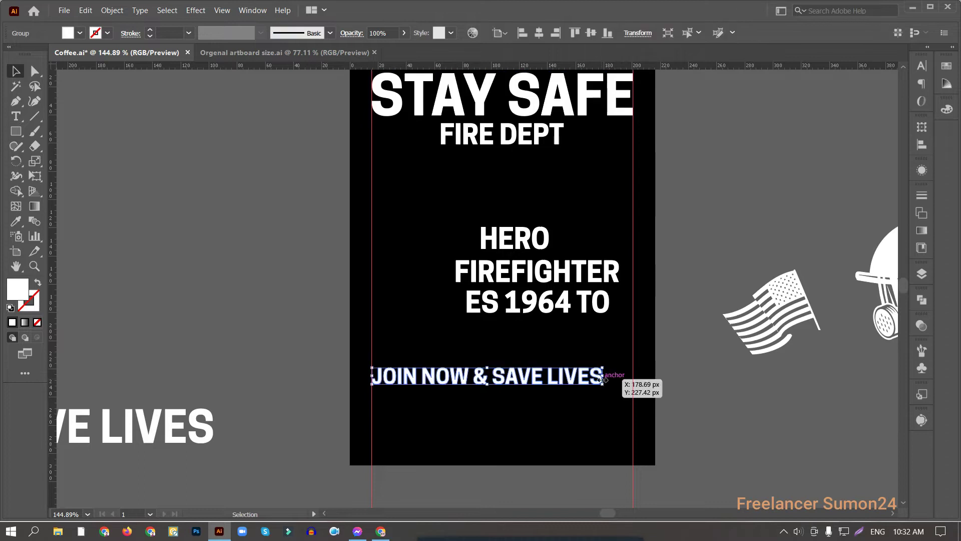
# Fit JOIN NOW & SAVE LIVES and FIREFIGHTER between the guides, with ES 1964 TO centred between those two lines.
pyautogui.moveTo(604, 379); pyautogui.dragTo(634, 381)
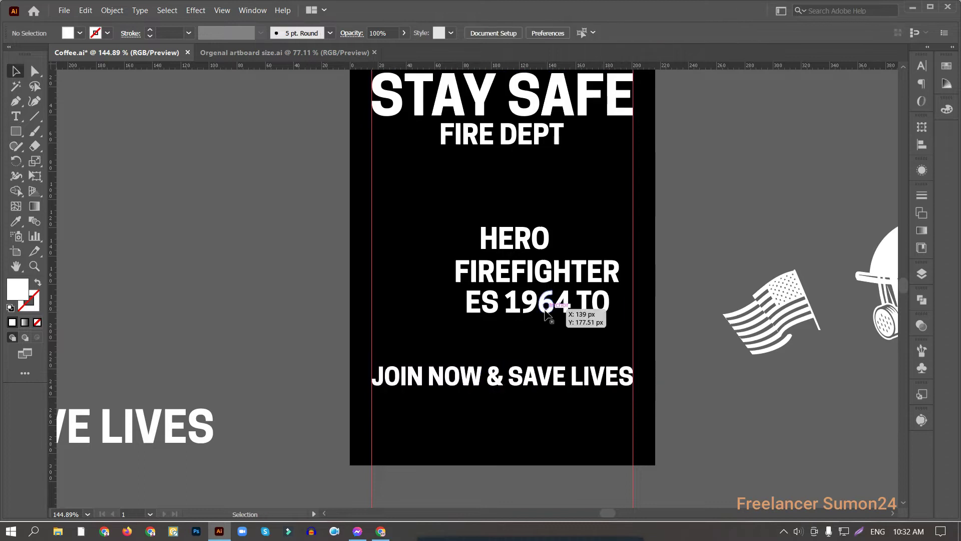
pyautogui.moveTo(575, 308); pyautogui.dragTo(541, 357)
pyautogui.moveTo(575, 275); pyautogui.dragTo(539, 320)
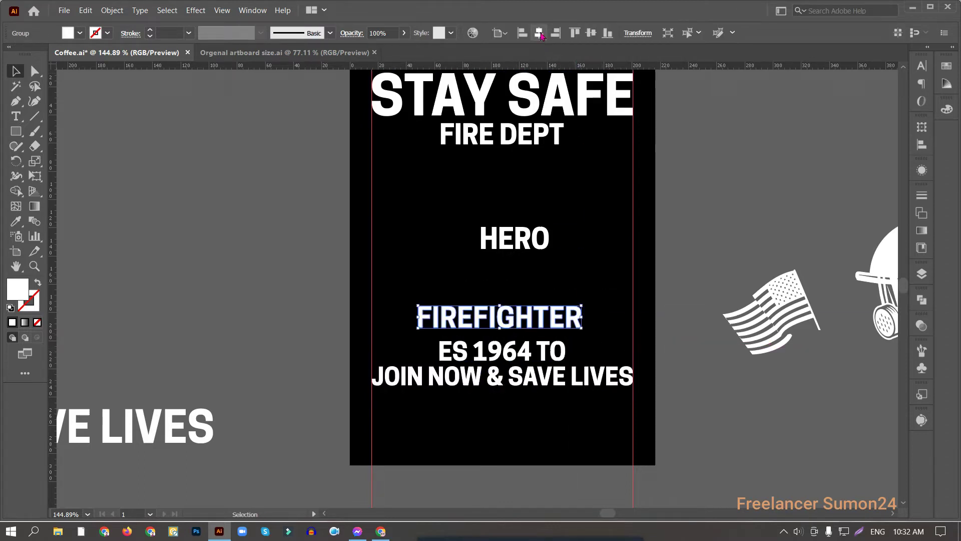
pyautogui.click(539, 33)
pyautogui.moveTo(587, 319); pyautogui.dragTo(635, 319)
# Centre HERO on the artboard and enlarge it to span the guides above FIREFIGHTER.
pyautogui.click(516, 244)
pyautogui.click(540, 33)
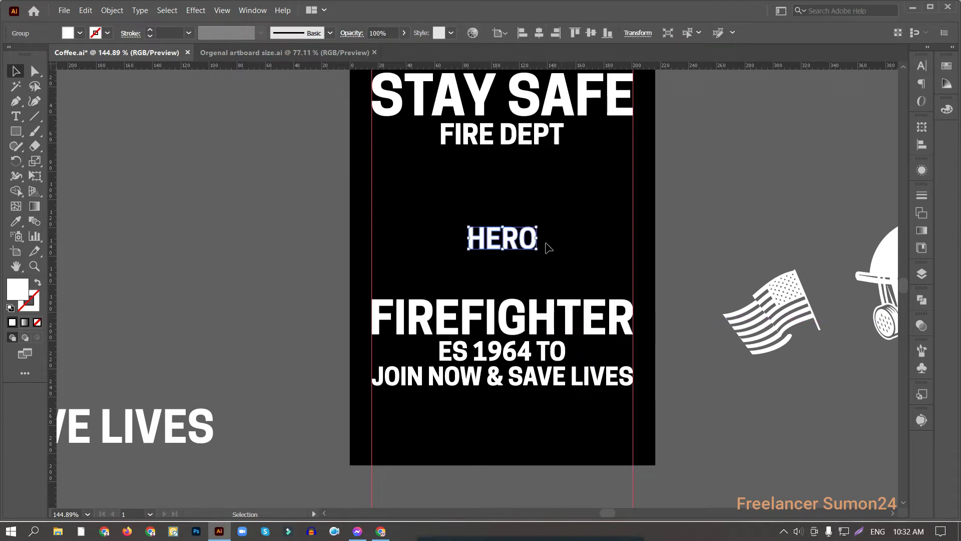
pyautogui.moveTo(540, 243); pyautogui.dragTo(642, 255)
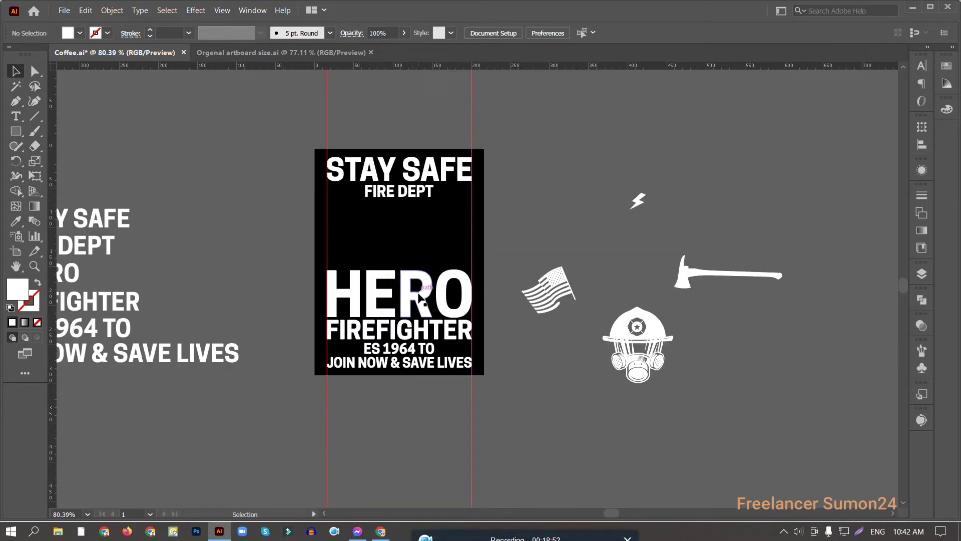
# Move the four lower text lines down toward the artboard's bottom edge and beyond, and place the axe in the freed middle area.
pyautogui.moveTo(413, 258); pyautogui.dragTo(414, 345)
pyautogui.scroll(2, 419, 284)
pyautogui.scroll(2, 419, 283)
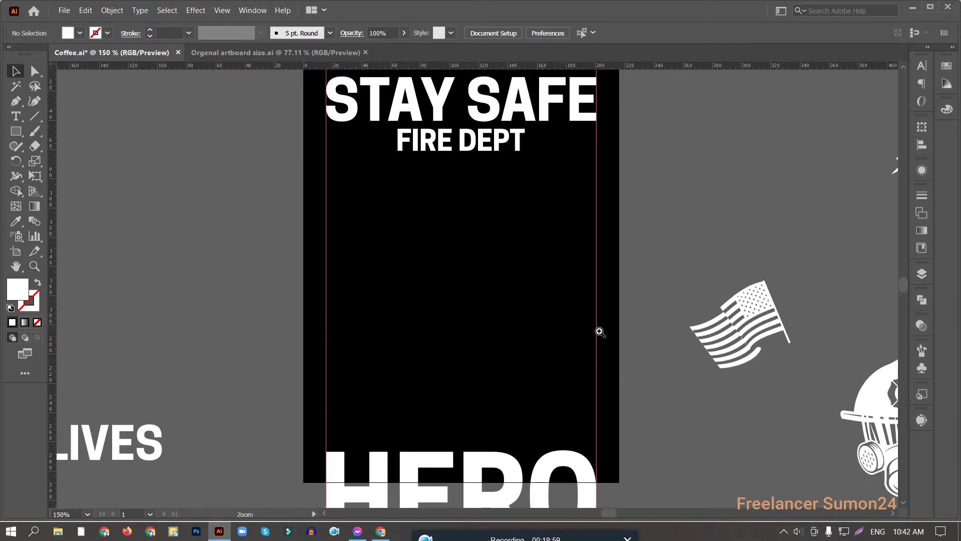
pyautogui.scroll(-3, 613, 328)
pyautogui.moveTo(757, 295); pyautogui.dragTo(341, 280)
# Draw a curved path without fill or stroke across the axe blade, parallel to its cutting edge.
pyautogui.scroll(8, 351, 296)
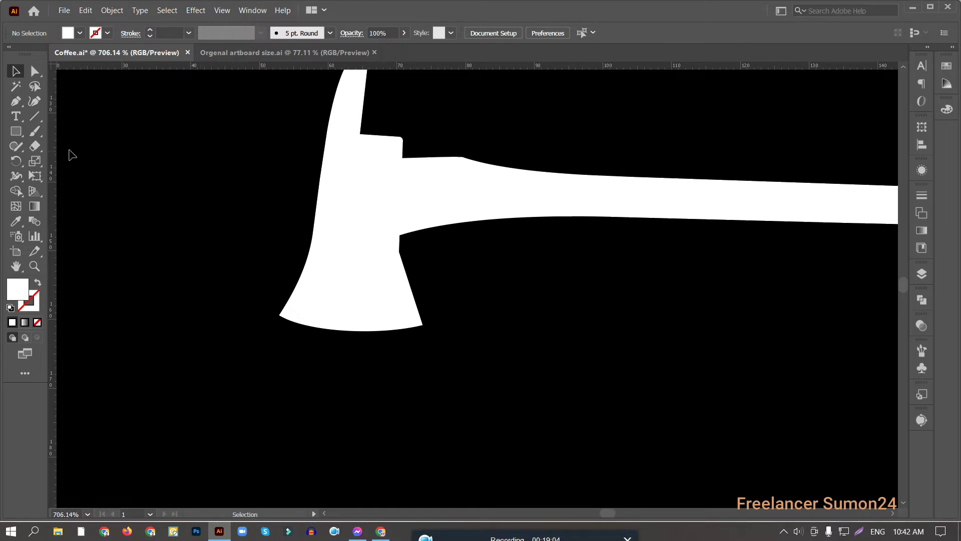
pyautogui.click(16, 102)
pyautogui.scroll(3, 326, 310)
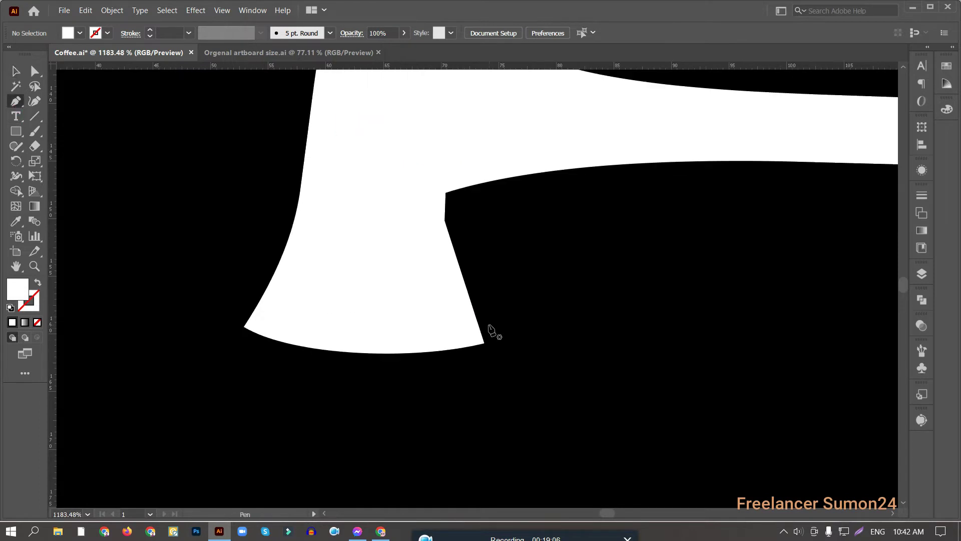
pyautogui.click(489, 325)
pyautogui.click(244, 311)
pyautogui.hotkey('shift', '`')
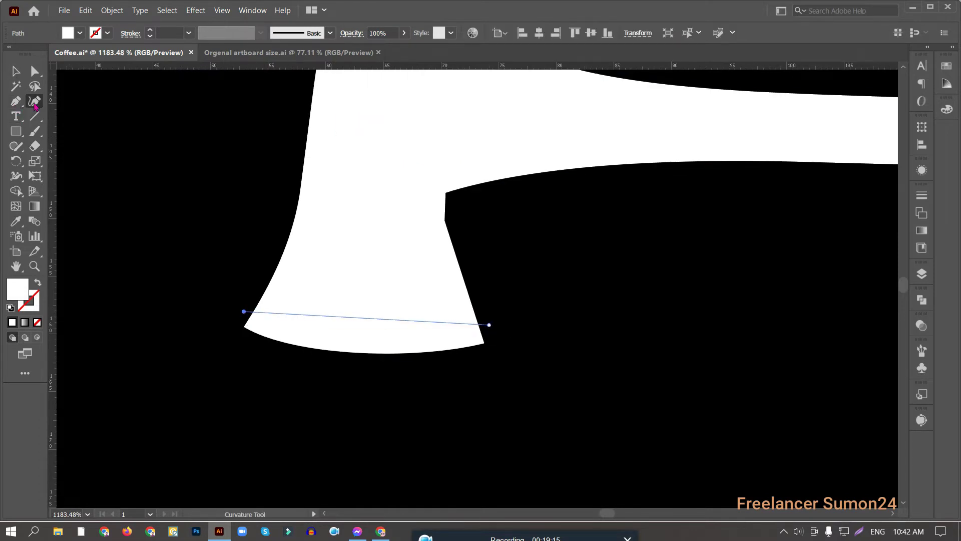
pyautogui.moveTo(360, 318); pyautogui.dragTo(360, 336)
pyautogui.click(37, 322)
pyautogui.press('v')
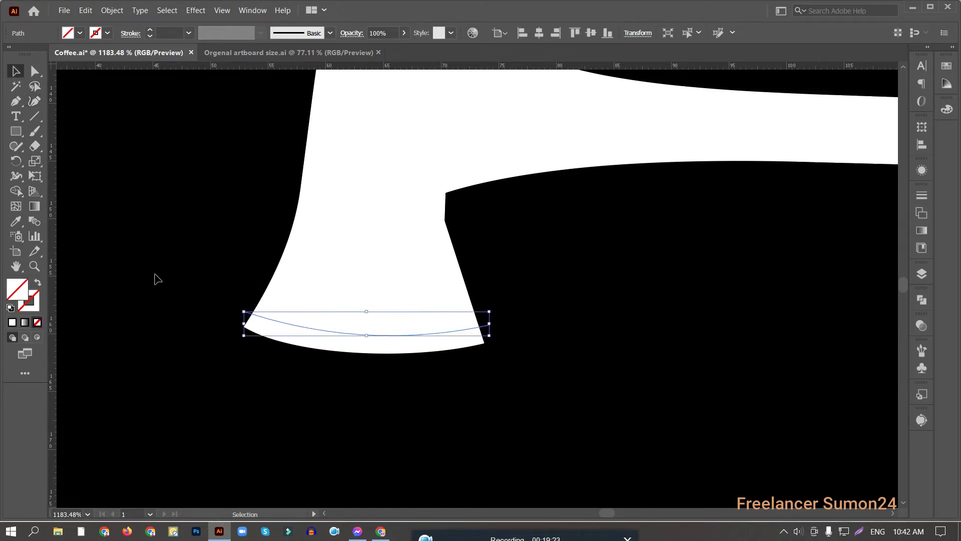
# Separate the cutting edge from the axe along the curved path with the Shape Builder tool.
pyautogui.moveTo(207, 267); pyautogui.dragTo(376, 330)
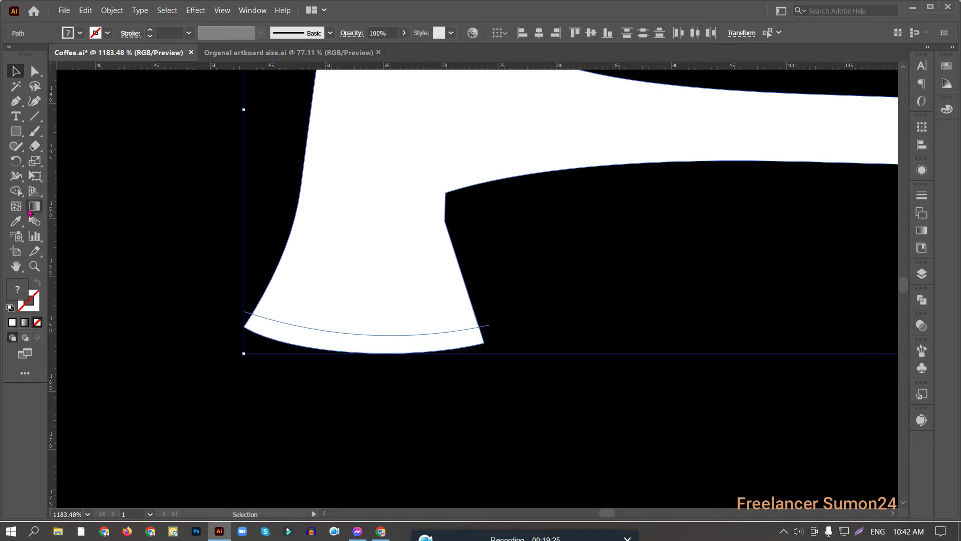
pyautogui.click(16, 191)
pyautogui.click(336, 346)
pyautogui.press('ctrl')
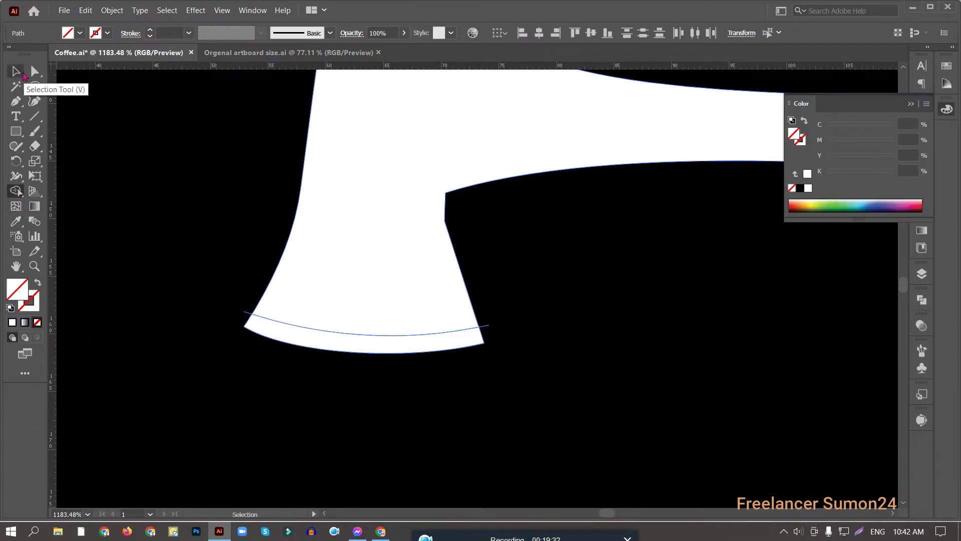
pyautogui.click(16, 70)
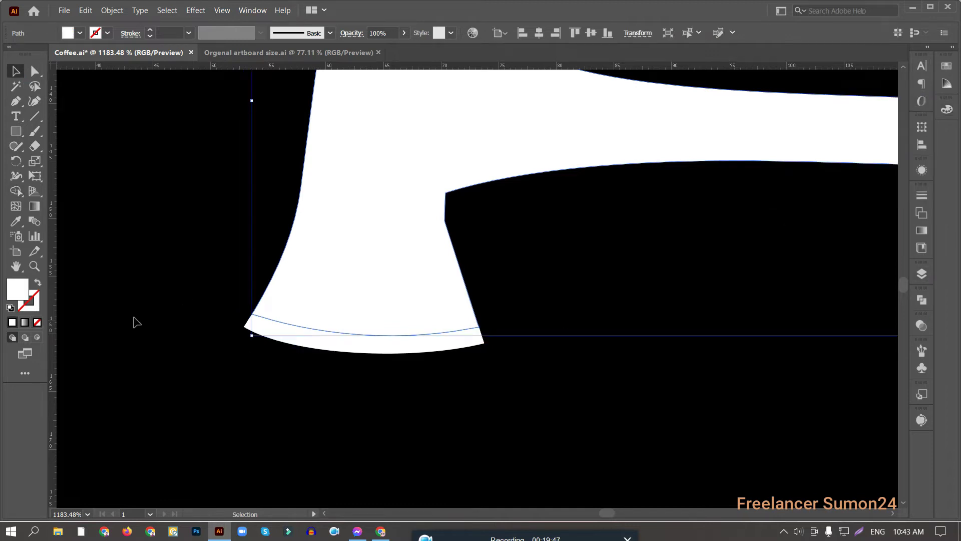
# Fill the axe body with red F70000, leaving the cutting edge white.
pyautogui.doubleClick(17, 289)
pyautogui.click(777, 201)
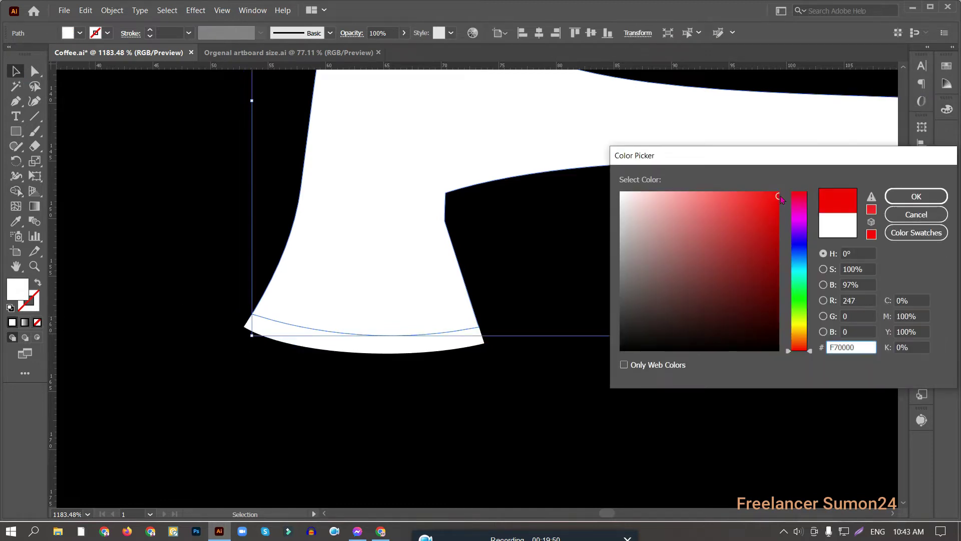
pyautogui.press('Return')
pyautogui.scroll(-3, 380, 293)
pyautogui.hscroll(3, 371, 354)
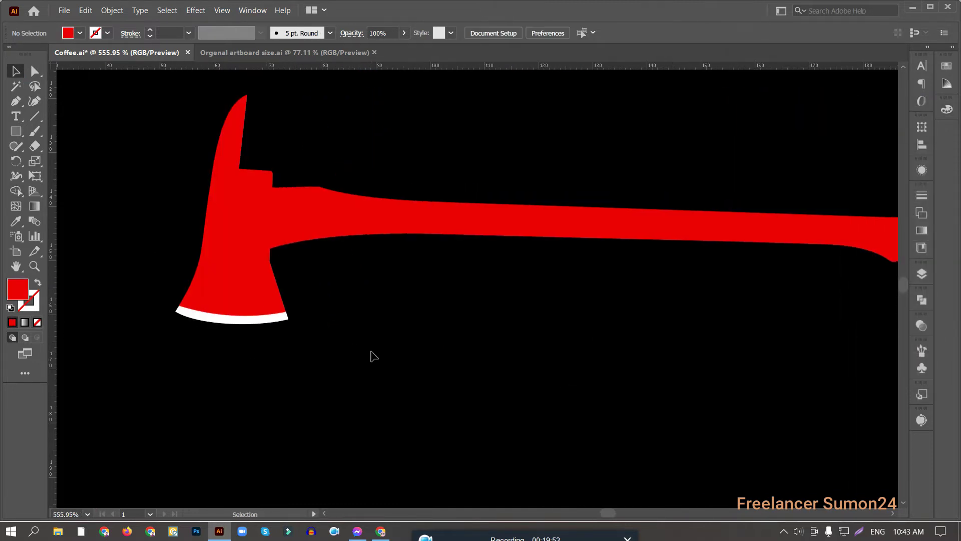
# Group the axe parts and rotate the axe diagonally below FIRE DEPT, with its head at the upper left.
pyautogui.hotkey('ctrl', 'a')
pyautogui.hotkey('ctrl', '0')
pyautogui.moveTo(635, 197); pyautogui.dragTo(395, 265)
pyautogui.scroll(-2, 440, 268)
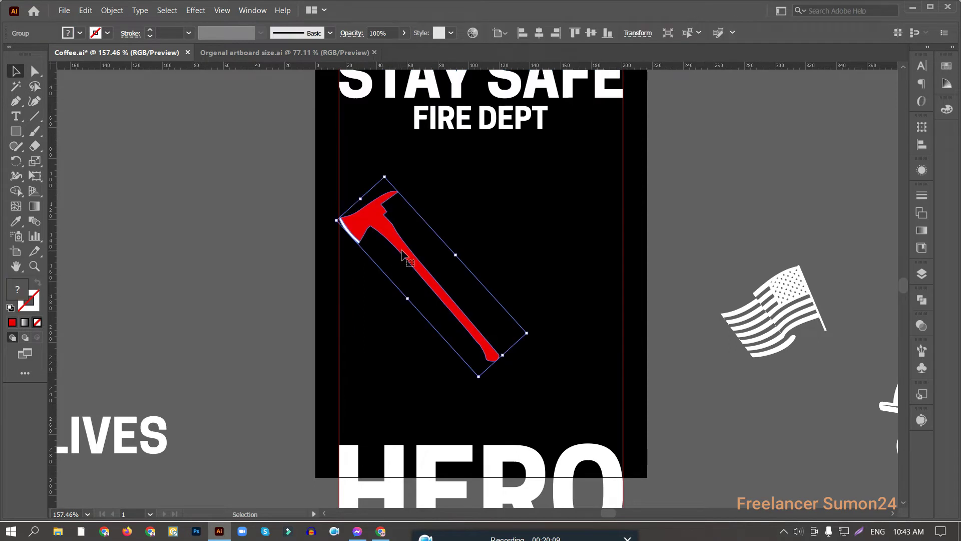
pyautogui.rightClick(404, 252)
pyautogui.moveTo(466, 389)
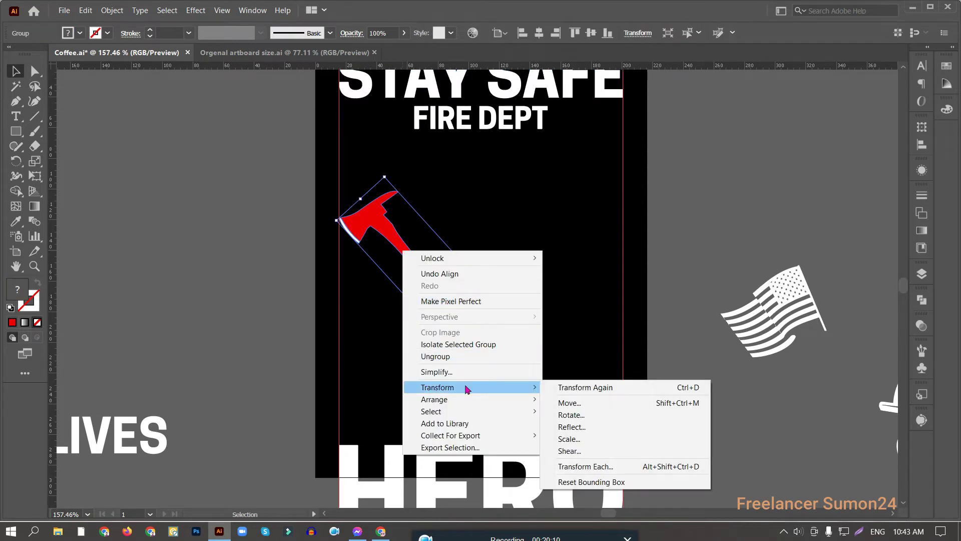
pyautogui.click(596, 426)
pyautogui.click(700, 382)
pyautogui.moveTo(493, 260); pyautogui.dragTo(559, 258)
pyautogui.click(564, 314)
pyautogui.scroll(-1, 564, 314)
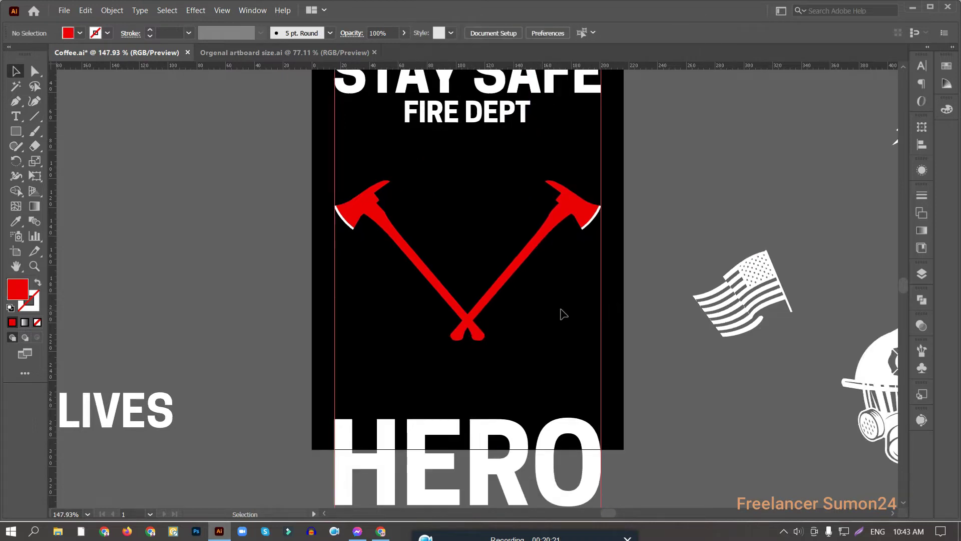
pyautogui.click(506, 260)
pyautogui.press('Delete')
# Rotate the axe to a shallower diagonal and align its left edge with STAY SAFE.
pyautogui.click(473, 335)
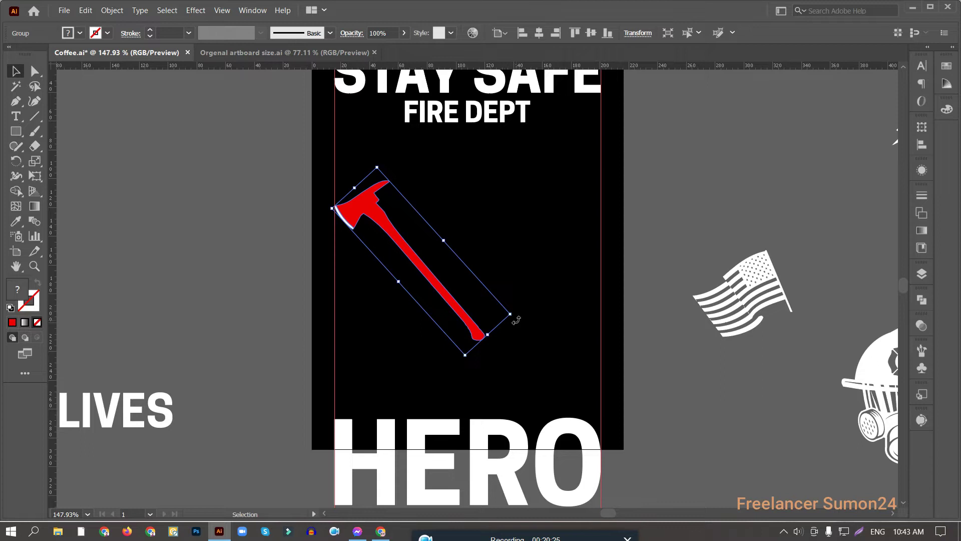
pyautogui.moveTo(516, 319); pyautogui.dragTo(526, 301)
pyautogui.keyDown('shift'); pyautogui.click(465, 80); pyautogui.keyUp('shift')
pyautogui.click(518, 33)
pyautogui.click(491, 186)
pyautogui.click(377, 198)
# Mirror a copy of the axe against the right edge of STAY SAFE and group the crossed axes.
pyautogui.rightClick(374, 207)
pyautogui.moveTo(488, 345)
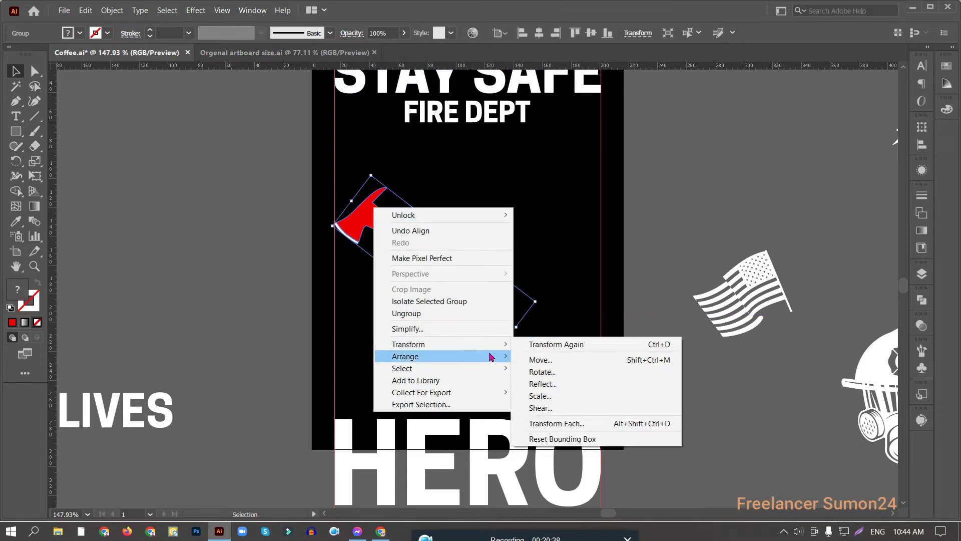
pyautogui.click(587, 384)
pyautogui.click(694, 380)
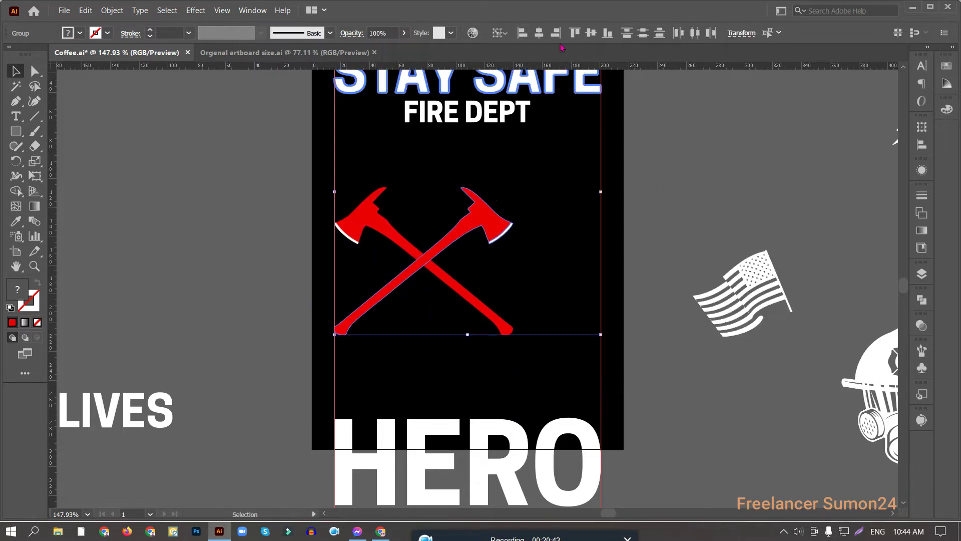
pyautogui.click(556, 33)
pyautogui.click(671, 168)
pyautogui.moveTo(543, 369); pyautogui.dragTo(436, 281)
pyautogui.press('a')
pyautogui.press('v')
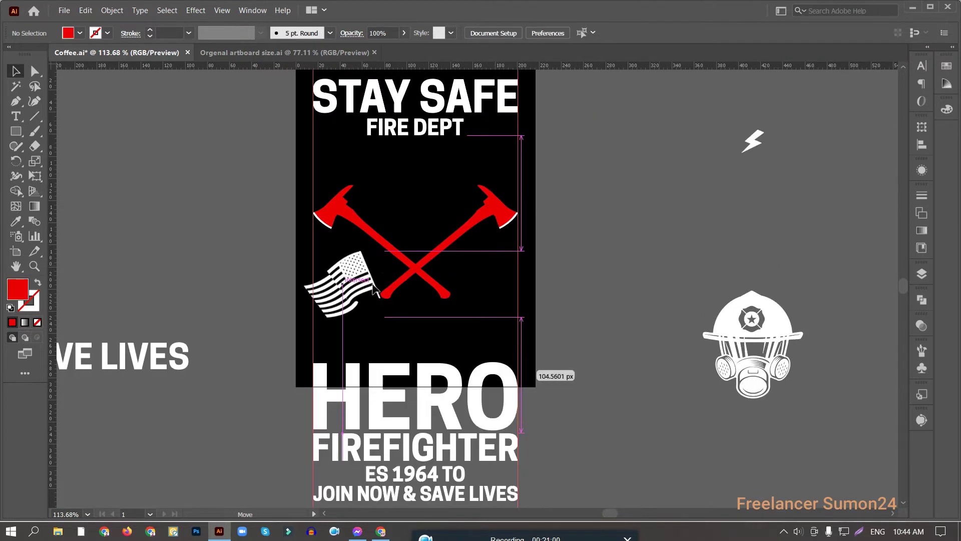
# Place the US flag behind the left axe against the left guide, slightly enlarged and rotated.
pyautogui.moveTo(375, 271); pyautogui.dragTo(379, 261)
pyautogui.scroll(4, 354, 241)
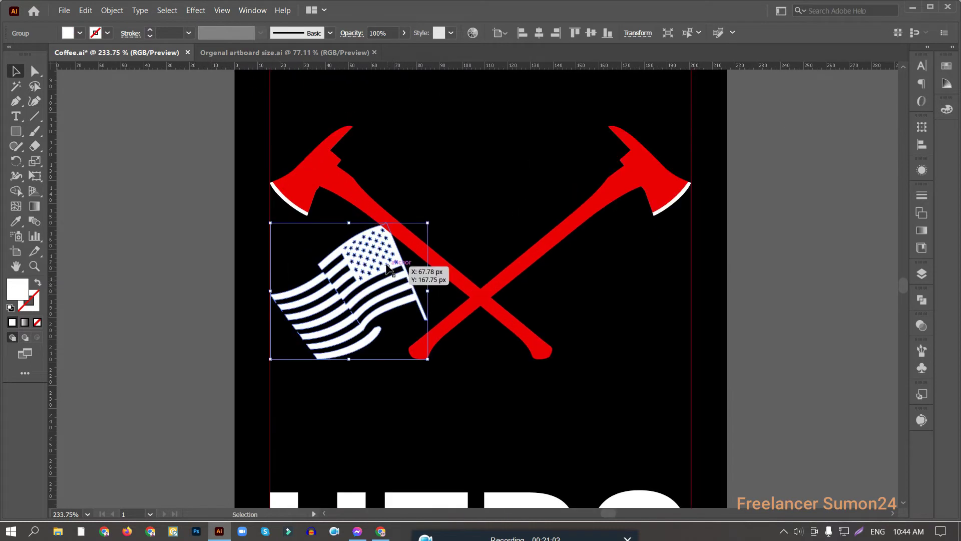
pyautogui.keyDown('shift'); pyautogui.click(352, 203); pyautogui.keyUp('shift')
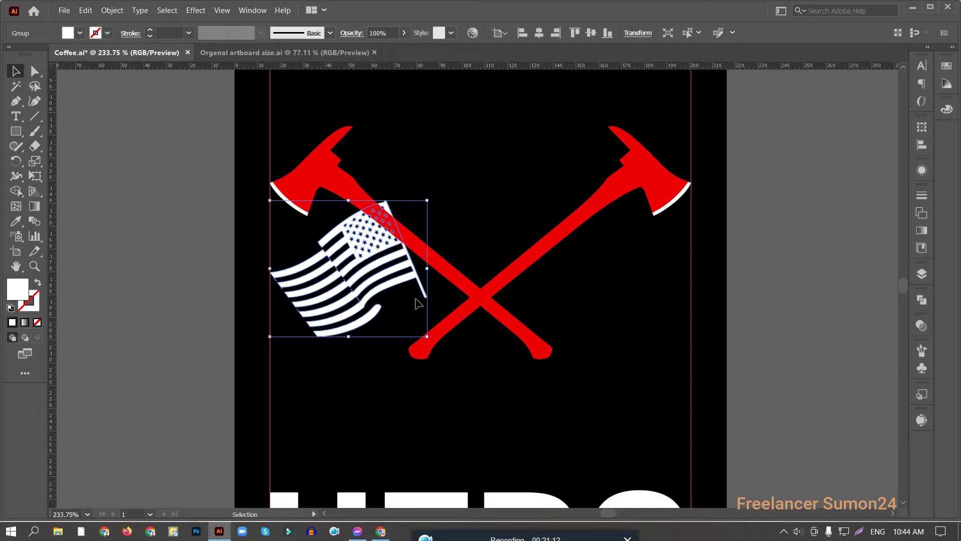
pyautogui.moveTo(430, 270); pyautogui.dragTo(458, 273)
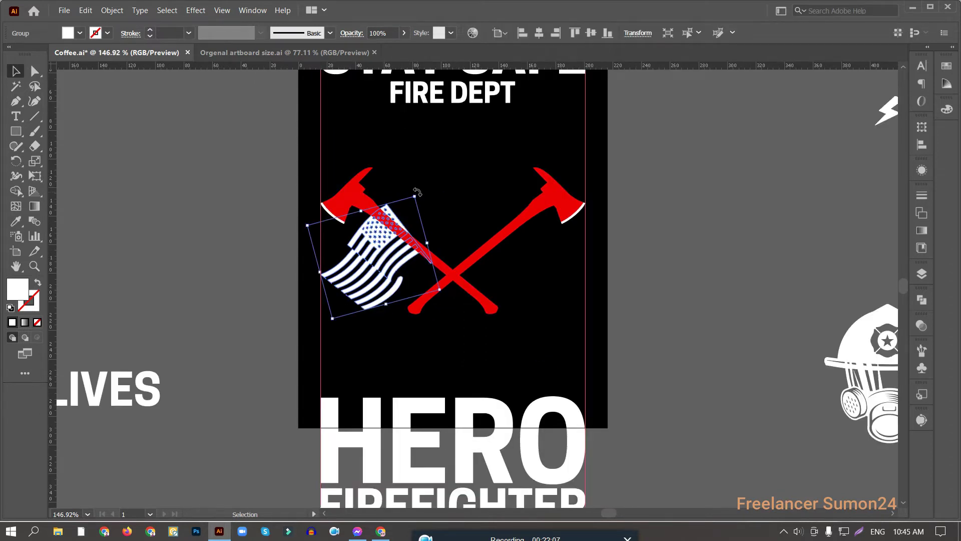
# Erase the end of the flagpole that sticks out past the axe handle.
pyautogui.scroll(5, 430, 260)
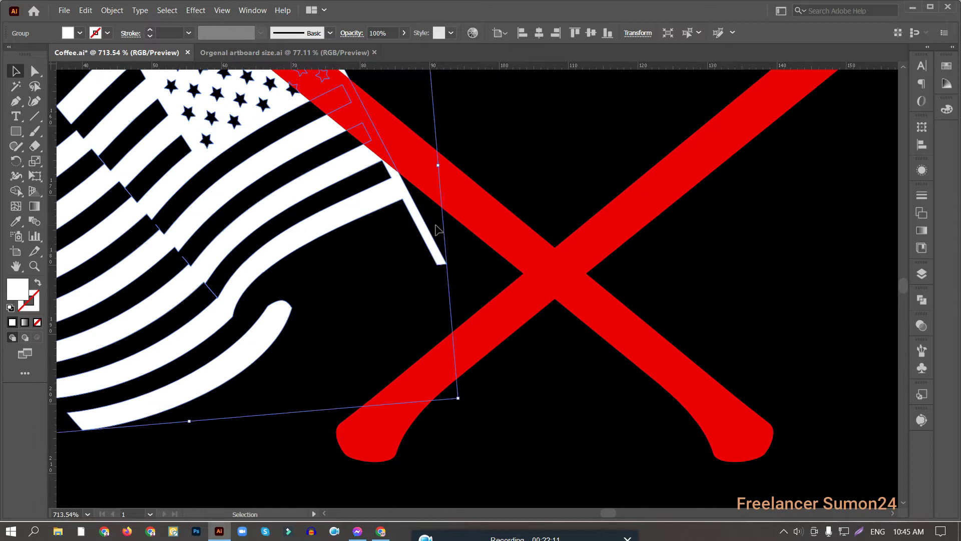
pyautogui.click(34, 146)
pyautogui.moveTo(468, 279)
pyautogui.mouseDown()
pyautogui.moveTo(419, 249)
pyautogui.moveTo(403, 208)
pyautogui.mouseUp()
pyautogui.scroll(2, 414, 205)
pyautogui.moveTo(447, 245)
pyautogui.mouseDown()
pyautogui.moveTo(412, 204)
pyautogui.moveTo(405, 213)
pyautogui.mouseUp()
pyautogui.scroll(-3, 459, 284)
pyautogui.scroll(-3, 360, 293)
pyautogui.press('v')
# Mirror a copy of the flag and place it behind the right axe against the right guide.
pyautogui.rightClick(359, 265)
pyautogui.moveTo(425, 401)
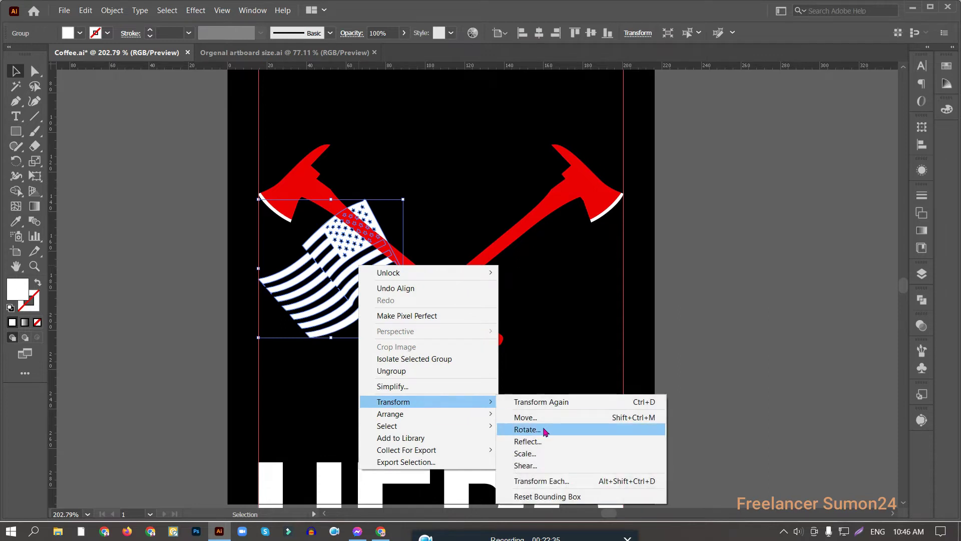
pyautogui.click(558, 439)
pyautogui.click(690, 385)
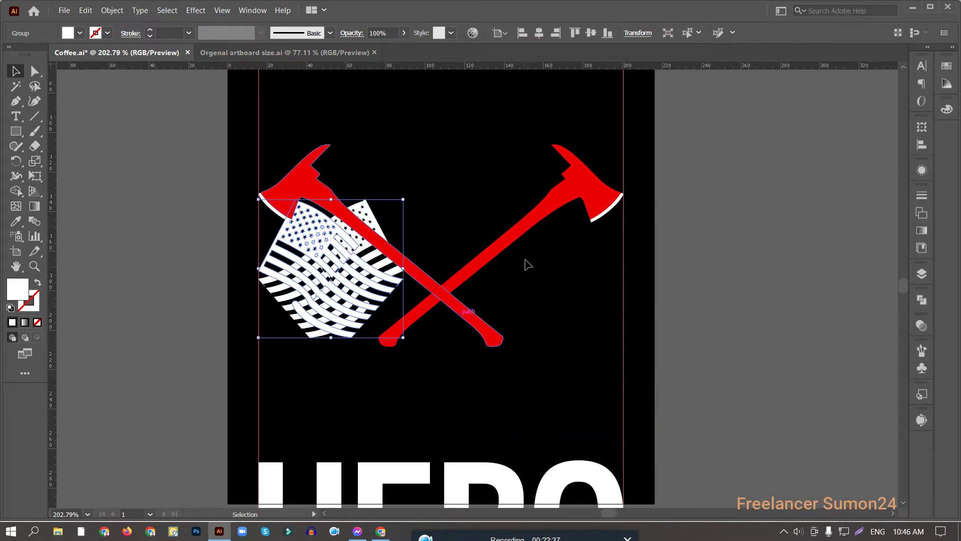
pyautogui.click(534, 228)
pyautogui.scroll(-3, 551, 301)
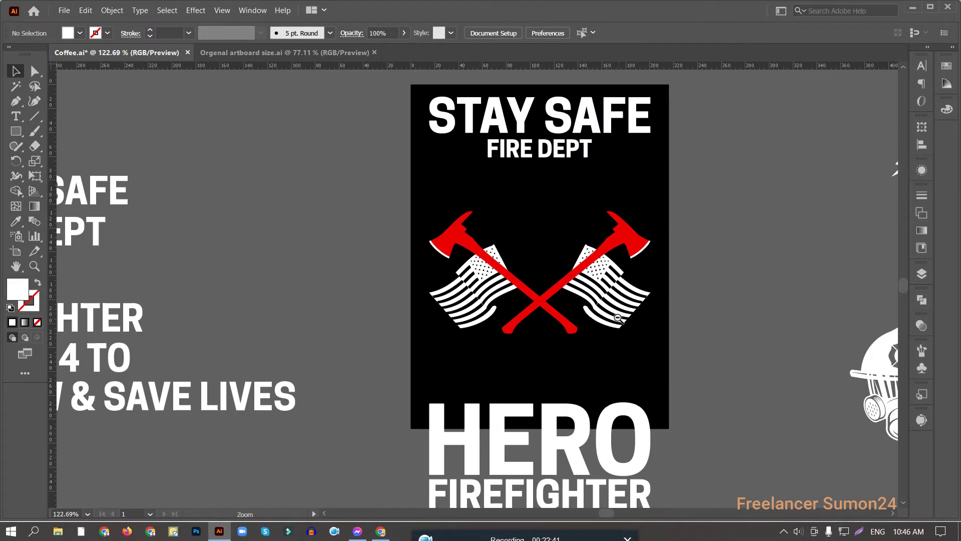
# Group the two mirrored flags.
pyautogui.scroll(3, 579, 315)
pyautogui.click(578, 263)
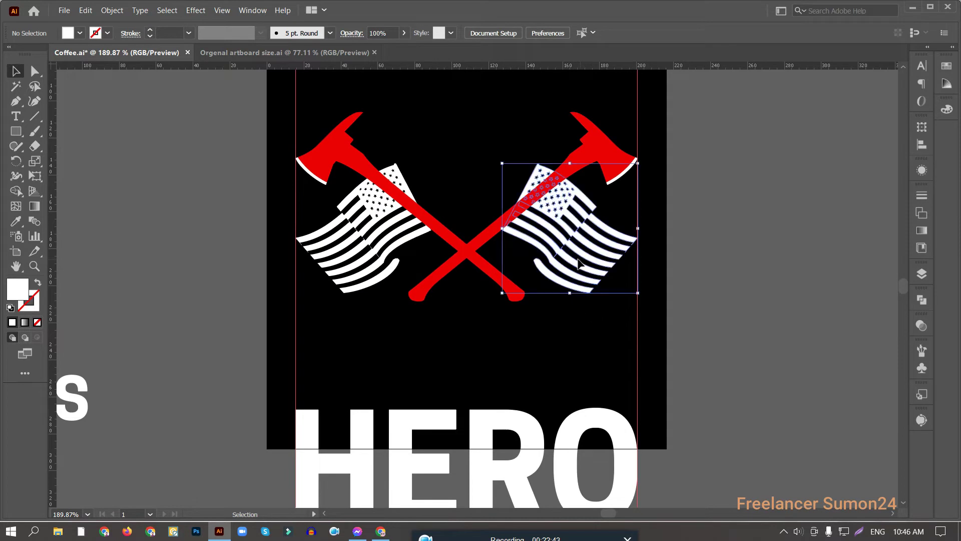
pyautogui.keyDown('shift'); pyautogui.click(372, 231); pyautogui.keyUp('shift')
pyautogui.click(701, 268)
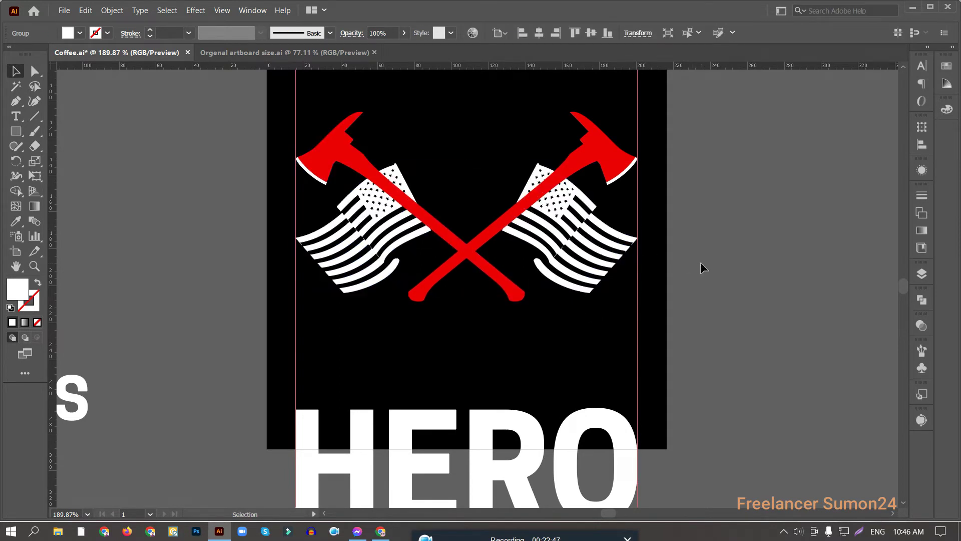
pyautogui.scroll(-2, 701, 263)
pyautogui.hscroll(3, 690, 299)
pyautogui.moveTo(810, 359); pyautogui.dragTo(429, 205)
pyautogui.click(539, 32)
pyautogui.click(597, 230)
pyautogui.scroll(3, 407, 224)
pyautogui.moveTo(521, 208); pyautogui.dragTo(833, 244)
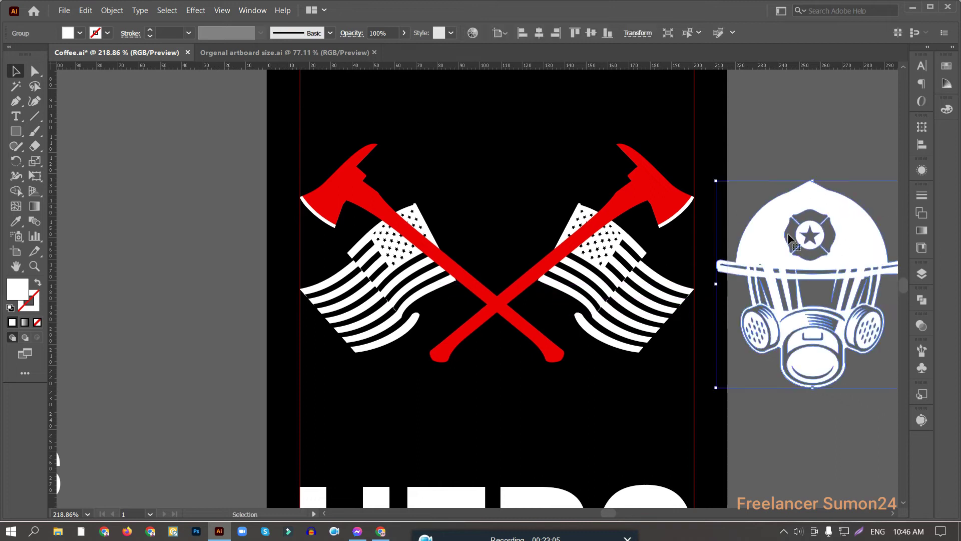
# Offset the crossed axes' paths by 2 px with round joins and unite the offset shapes into one silhouette.
pyautogui.click(641, 196)
pyautogui.click(112, 11)
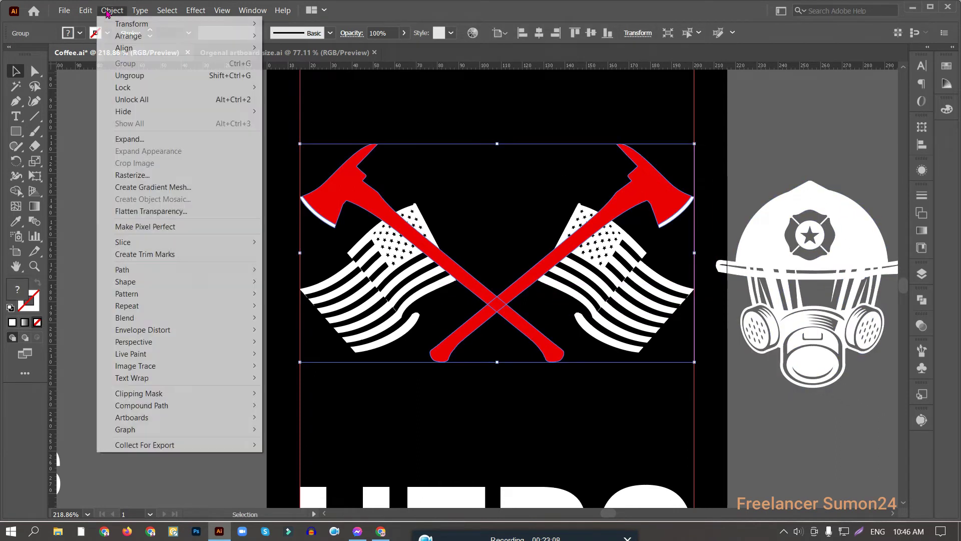
pyautogui.moveTo(168, 273)
pyautogui.click(329, 314)
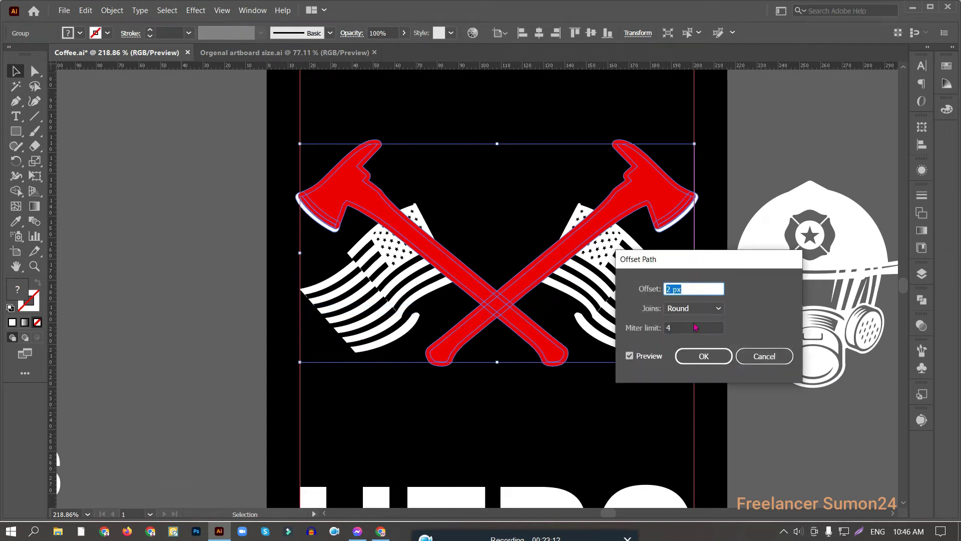
pyautogui.click(705, 355)
pyautogui.hotkey('shift', 'ctrl', 'F9')
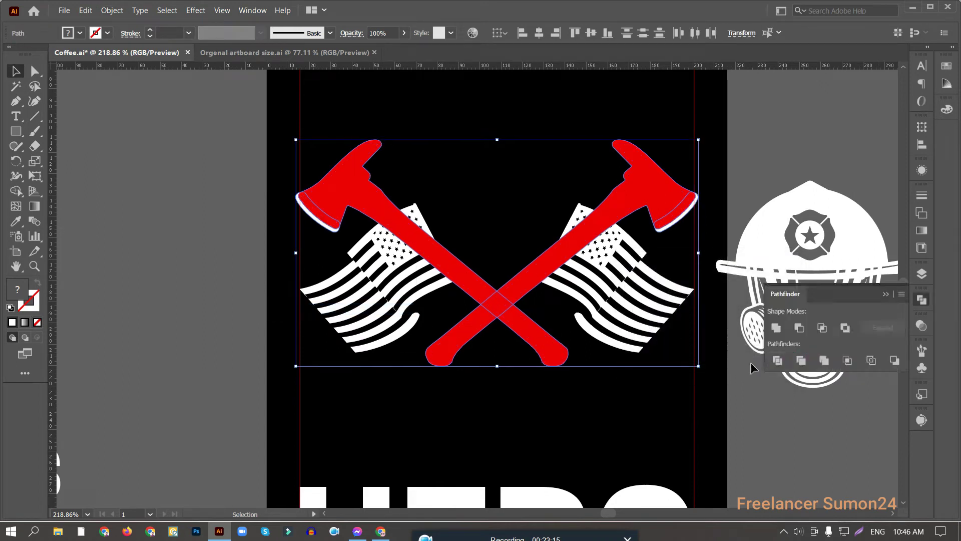
pyautogui.click(780, 360)
pyautogui.click(777, 330)
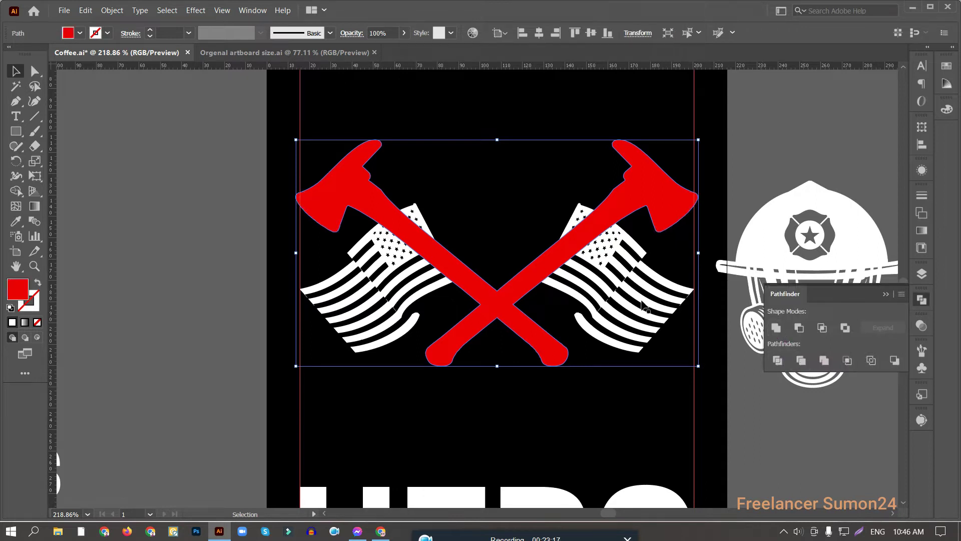
# Fill the united axe silhouette with black and cut it to the clipboard.
pyautogui.doubleClick(18, 289)
pyautogui.click(663, 332)
pyautogui.click(911, 195)
pyautogui.click(733, 208)
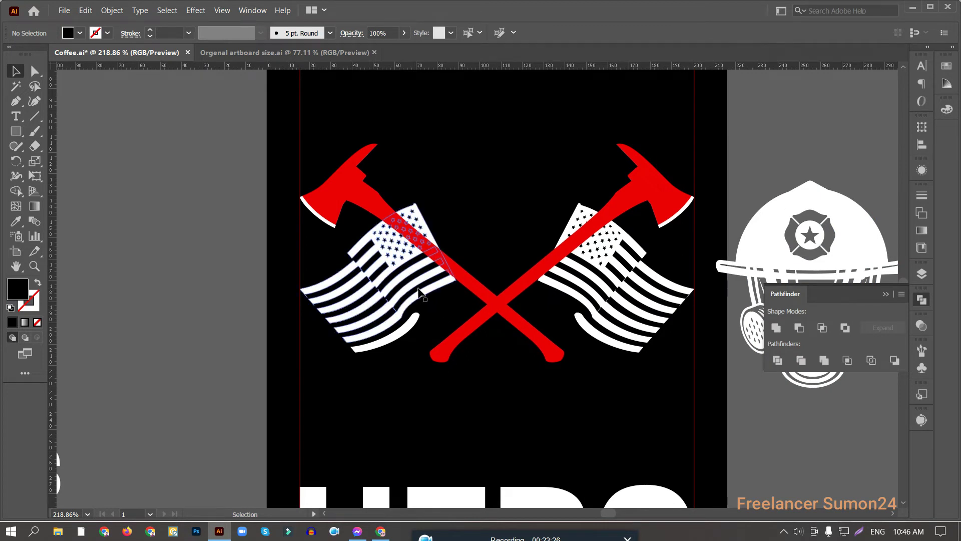
# Make an opacity mask on the grouped flags with clipping turned off.
pyautogui.click(420, 293)
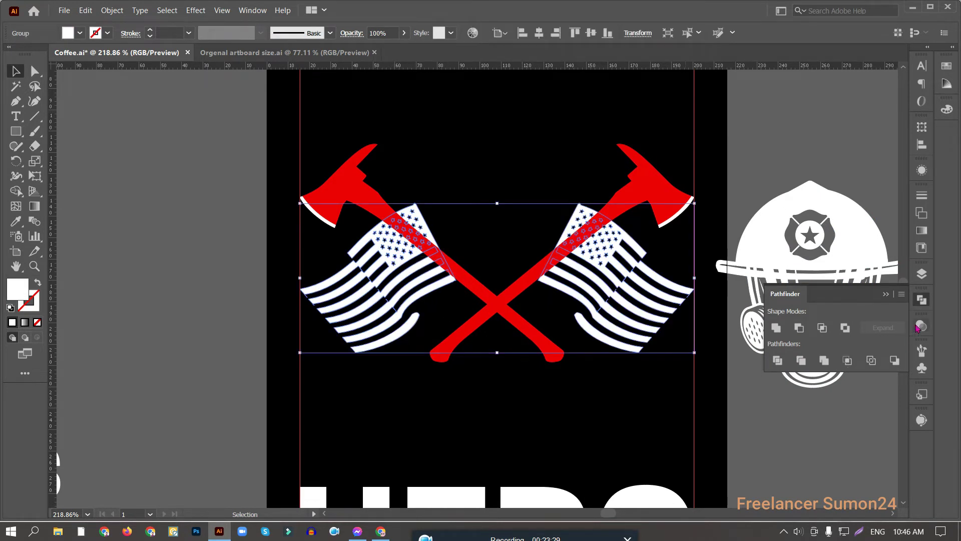
pyautogui.click(919, 327)
pyautogui.click(880, 360)
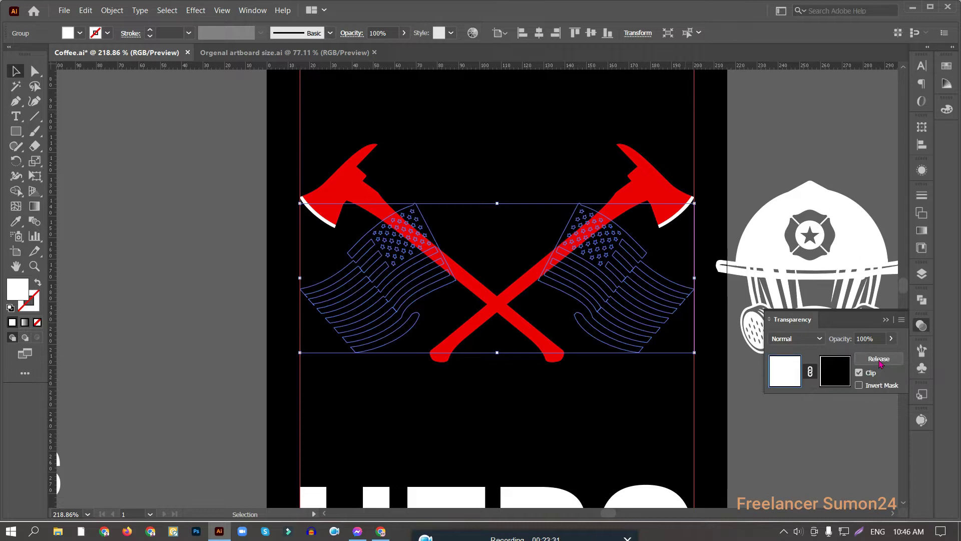
pyautogui.click(860, 372)
# Paste the black axe silhouette in place into the flags' opacity mask and return to editing the artwork.
pyautogui.click(835, 371)
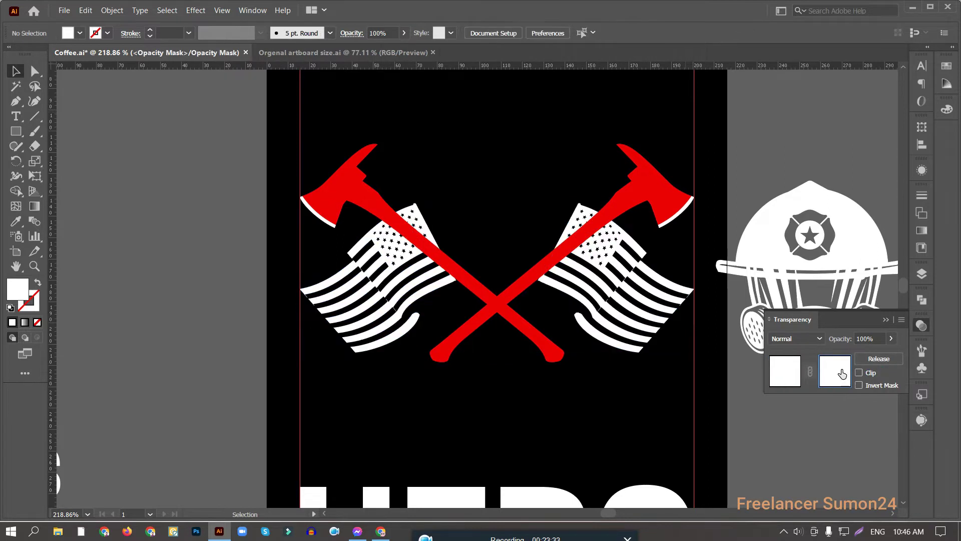
pyautogui.hotkey('ctrl', 'f')
pyautogui.click(787, 373)
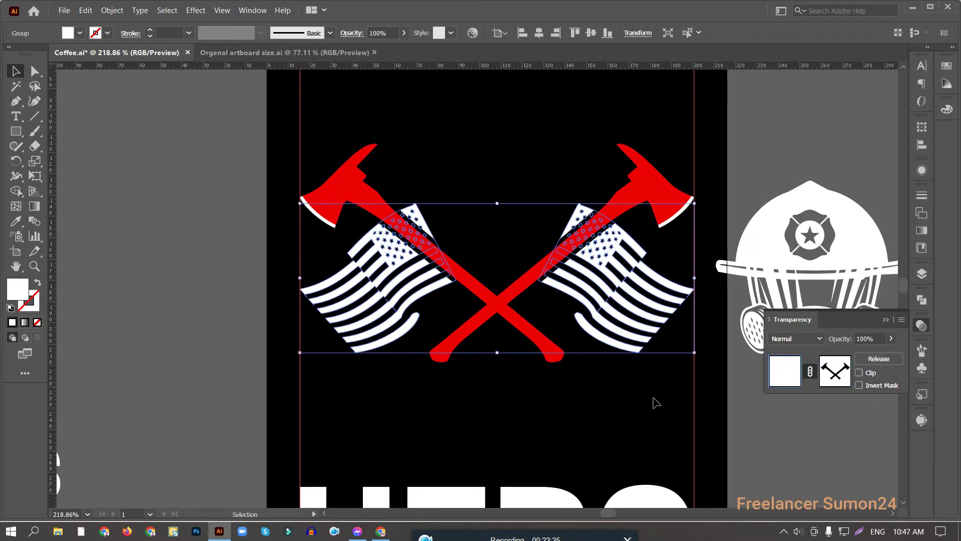
pyautogui.click(628, 392)
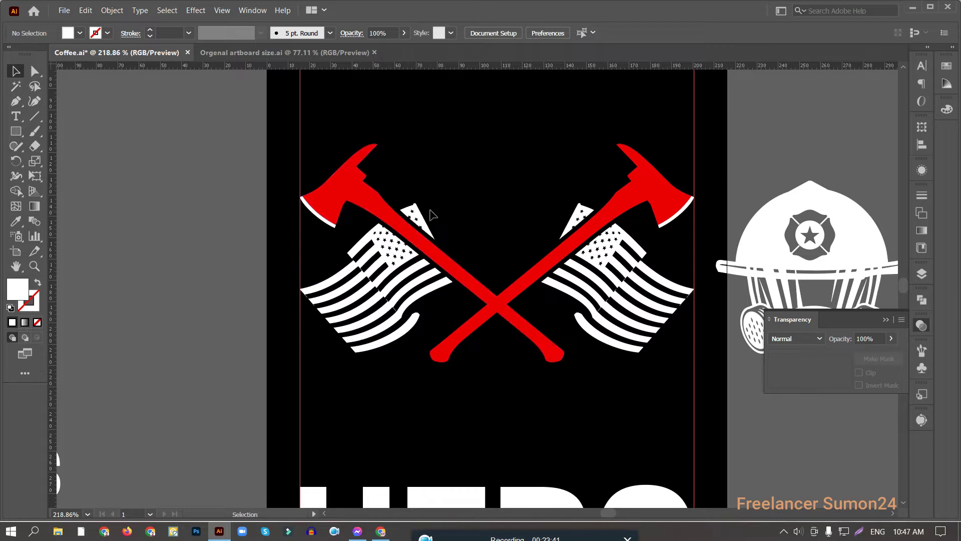
# Centre the firefighter helmet horizontally over the crossed axes and align its top with the tops of the axes.
pyautogui.moveTo(848, 244); pyautogui.dragTo(525, 218)
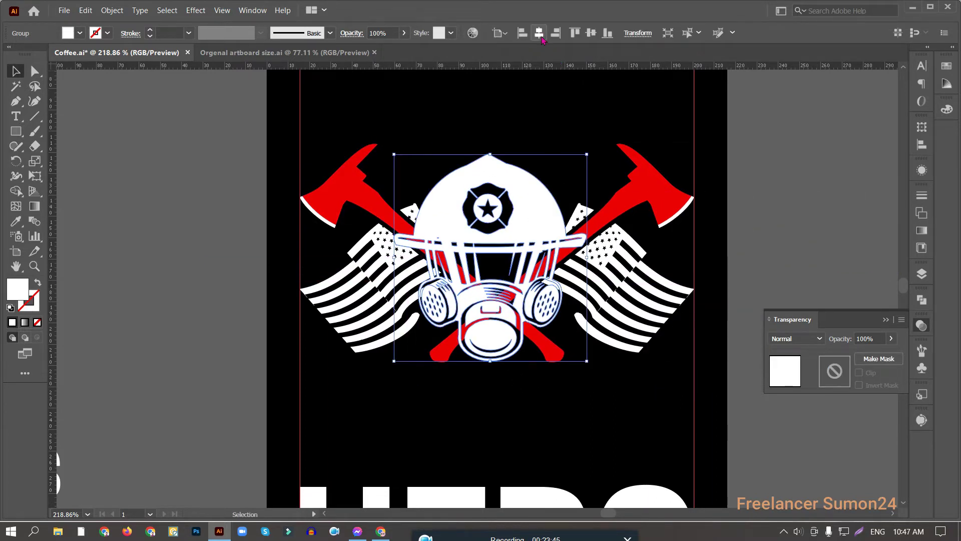
pyautogui.click(539, 34)
pyautogui.click(534, 122)
pyautogui.moveTo(474, 135); pyautogui.dragTo(629, 191)
pyautogui.click(629, 191)
pyautogui.click(574, 33)
pyautogui.click(371, 147)
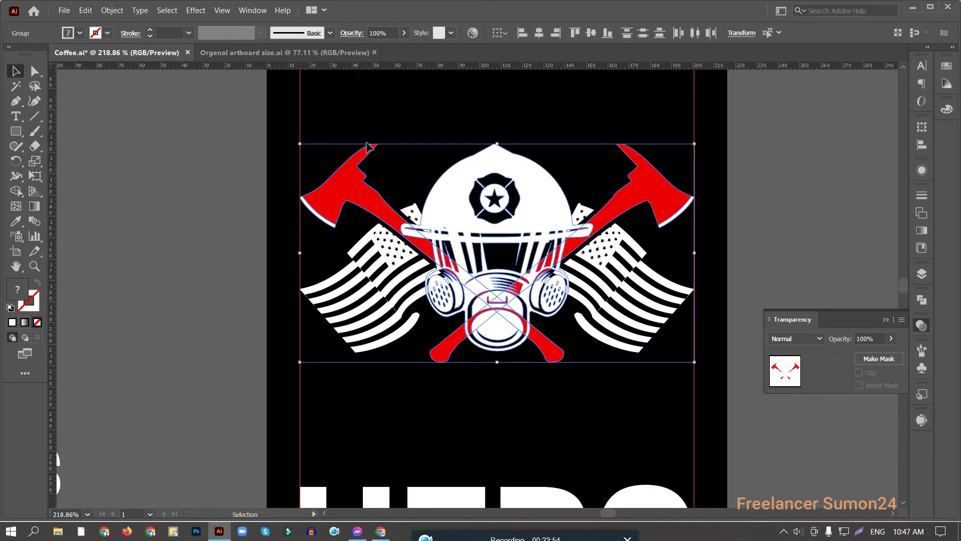
pyautogui.click(566, 132)
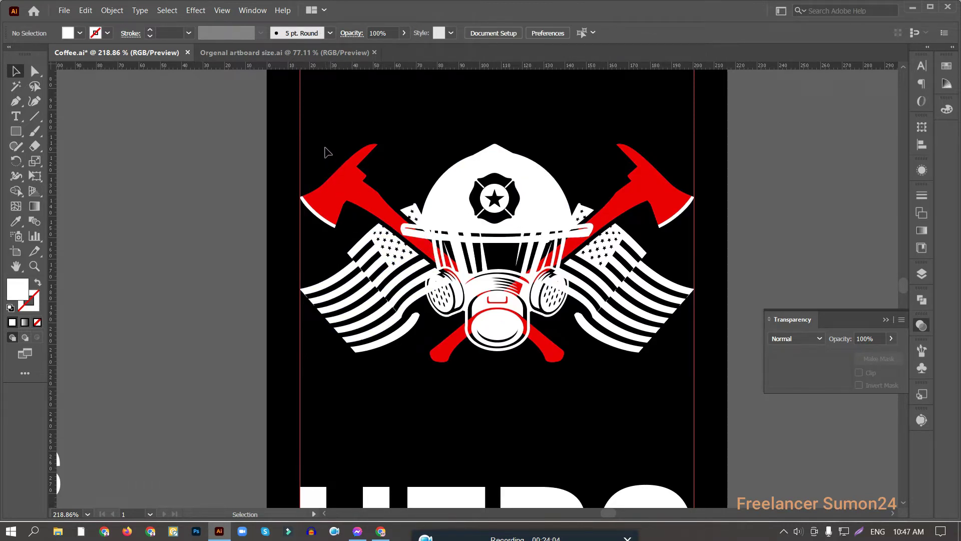
# Group the axes with the flags and send the group behind the helmet.
pyautogui.click(392, 259)
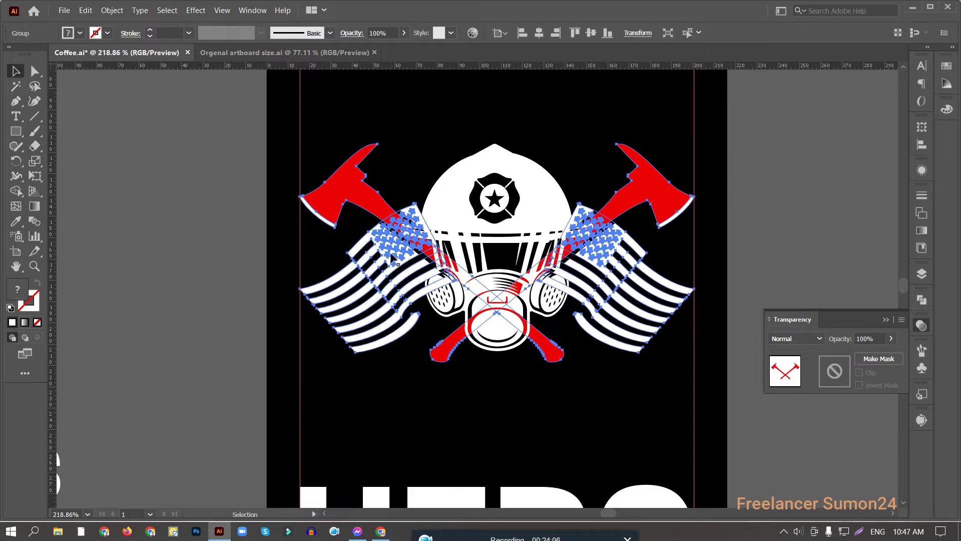
pyautogui.hotkey('ctrl', 'shift', '[')
pyautogui.click(454, 107)
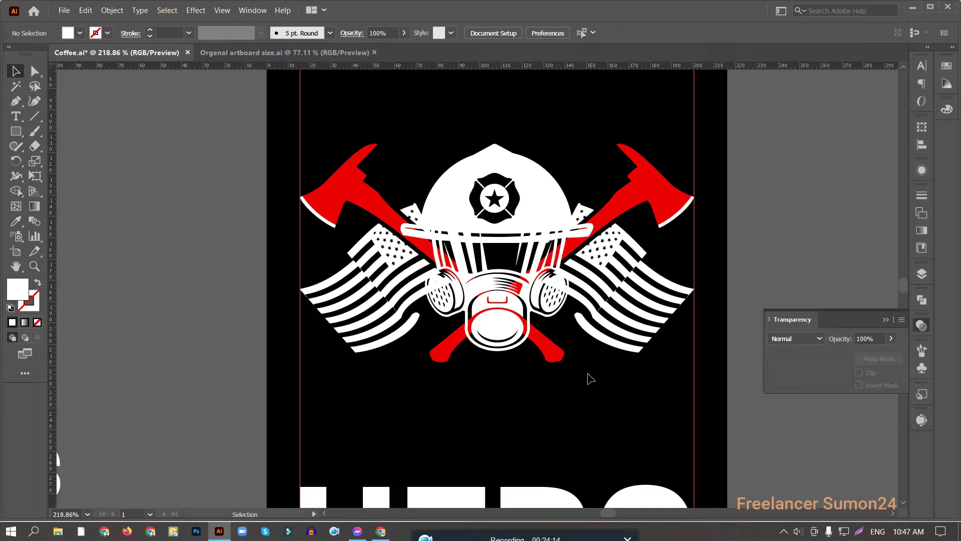
# Offset the helmet's paths by 2 px with round joins and unite the result into one solid silhouette.
pyautogui.click(541, 206)
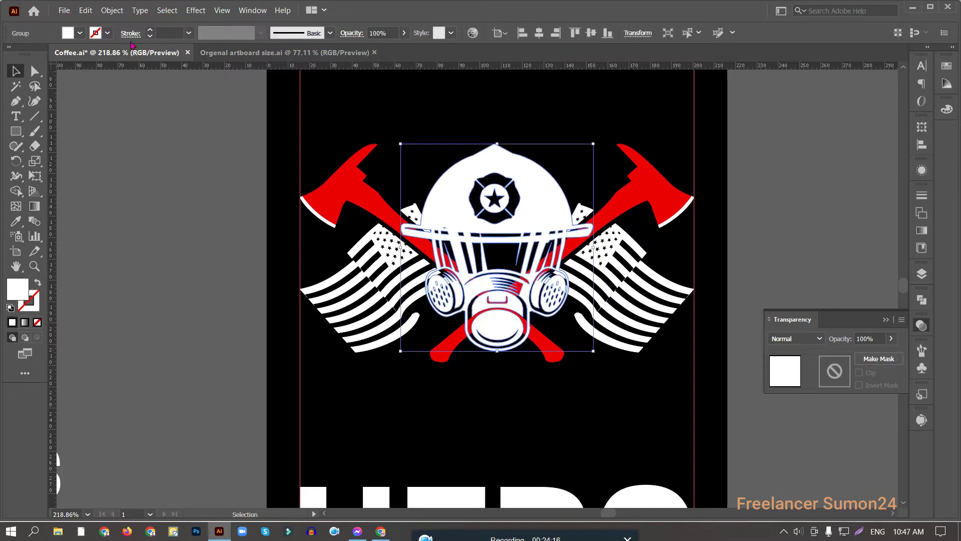
pyautogui.click(111, 10)
pyautogui.moveTo(178, 266)
pyautogui.click(338, 307)
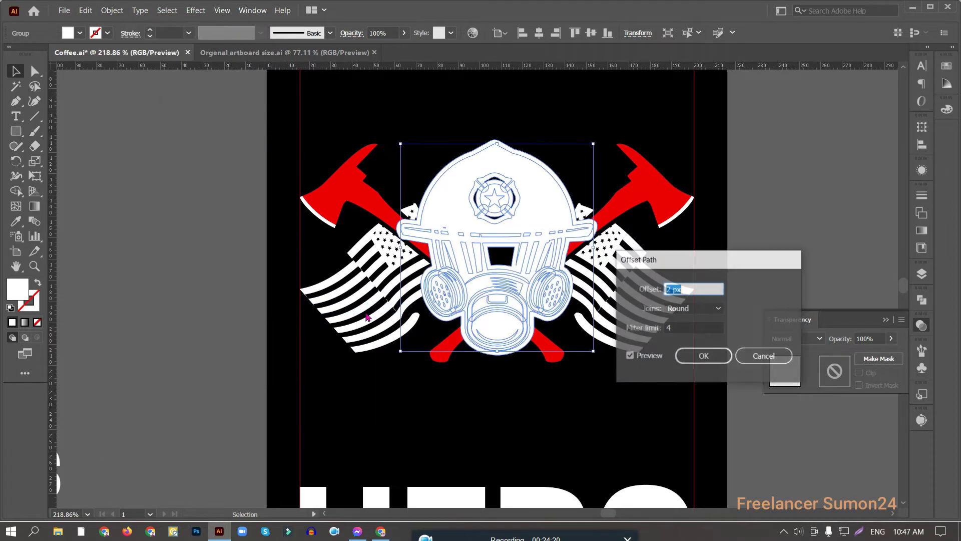
pyautogui.click(701, 357)
pyautogui.hotkey('shift', 'ctrl', 'F9')
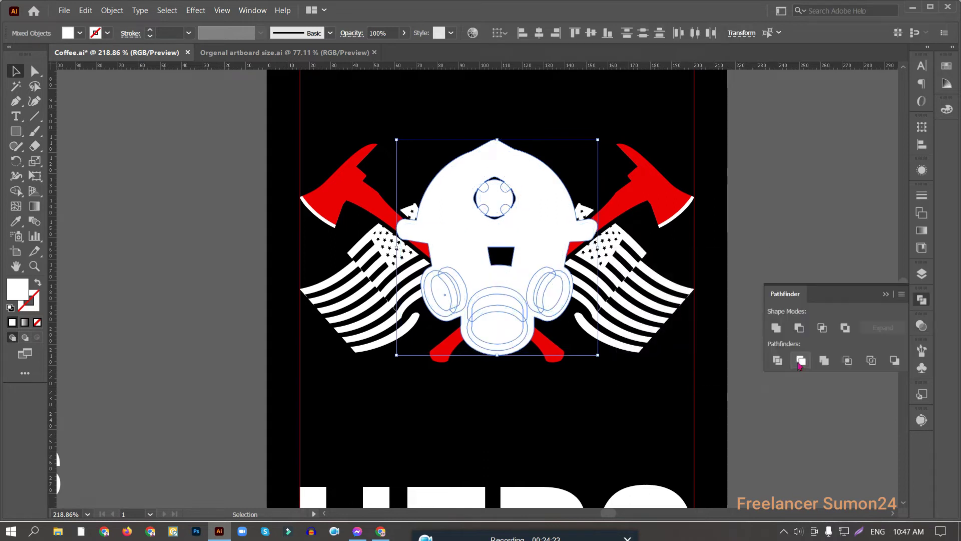
pyautogui.click(800, 361)
pyautogui.click(777, 328)
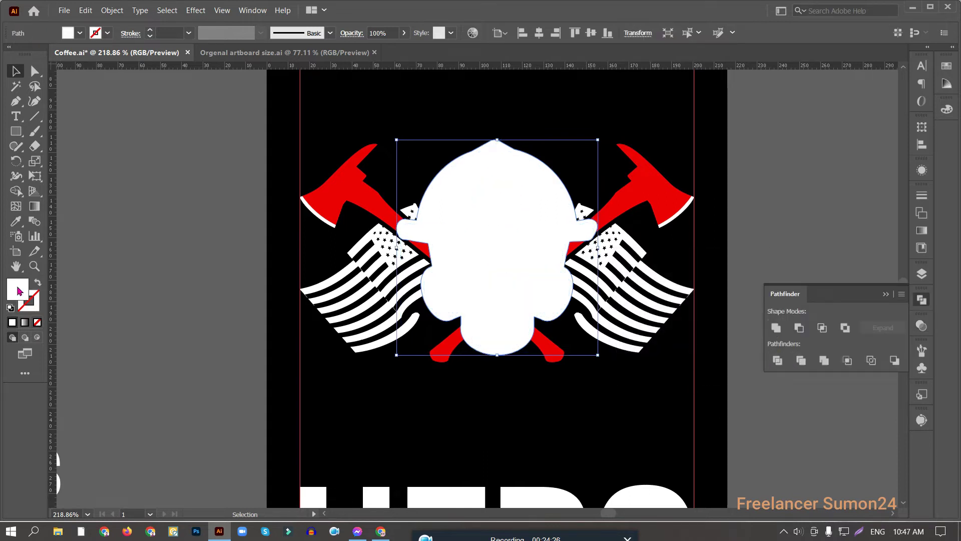
# Fill the united helmet silhouette with black and cut it from the artwork to the clipboard.
pyautogui.doubleClick(17, 290)
pyautogui.click(691, 350)
pyautogui.press('Return')
pyautogui.hotkey('ctrl', 'shift', '[')
pyautogui.hotkey('ctrl', 'shift', 'a')
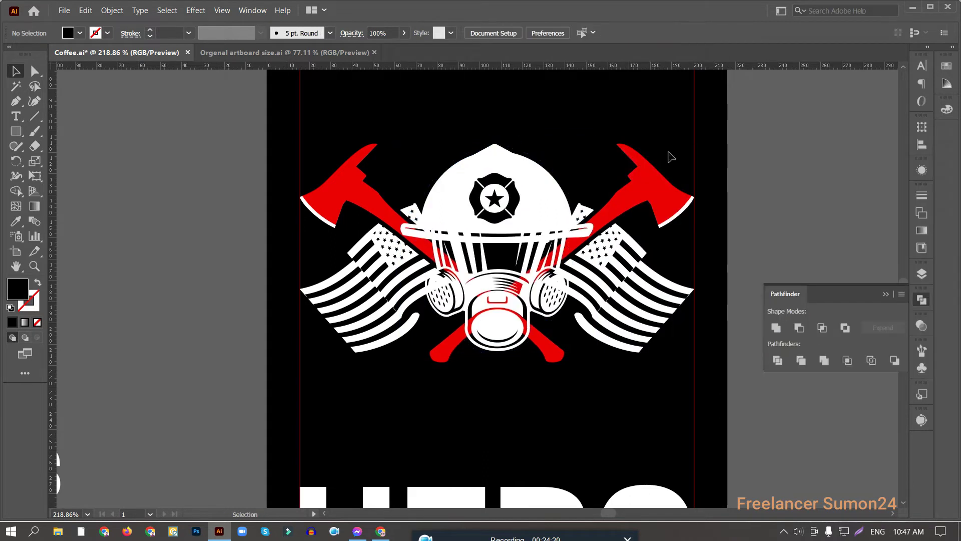
# Make an opacity mask for the axes-and-flags group with Clip turned off and open the mask for editing.
pyautogui.moveTo(644, 185); pyautogui.dragTo(421, 218)
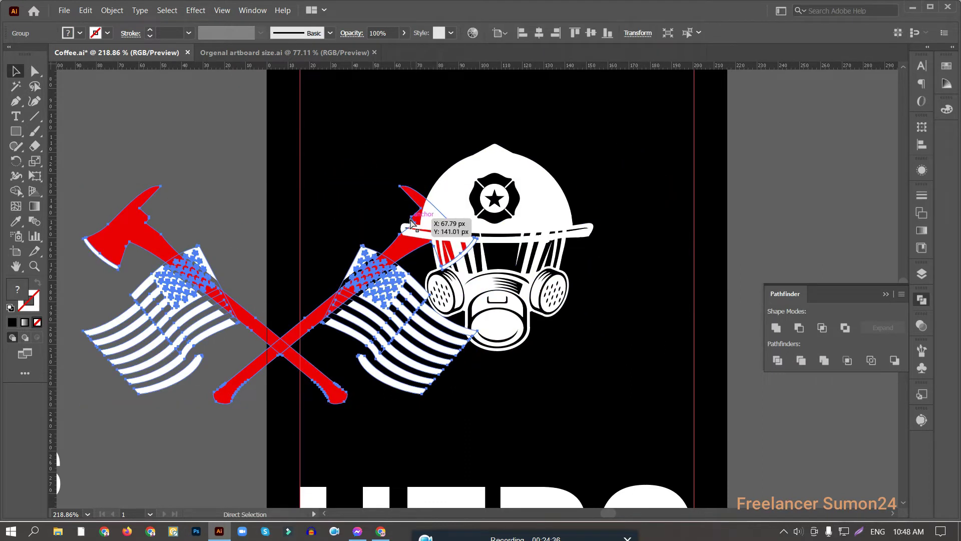
pyautogui.hotkey('ctrl', 'z')
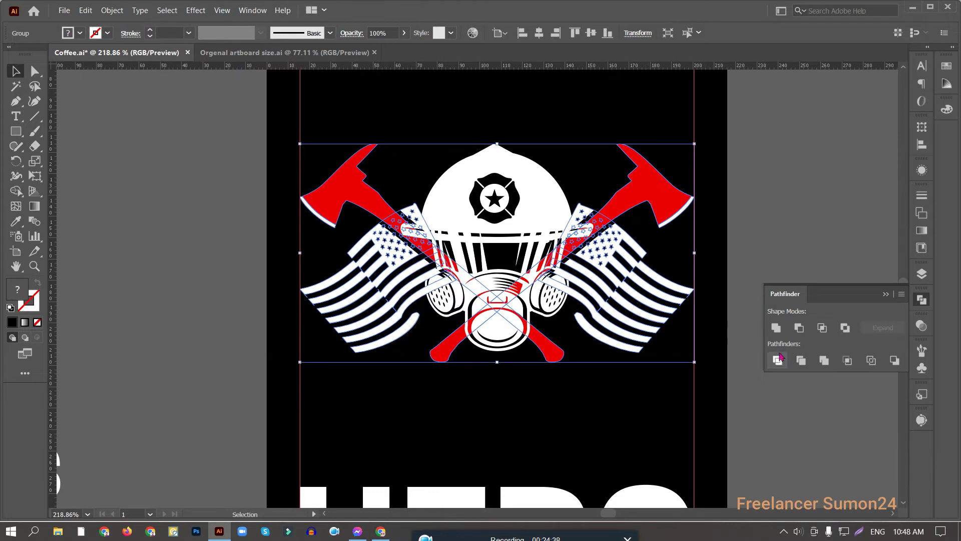
pyautogui.hotkey('ctrl', 'shift', 'F10')
pyautogui.click(878, 359)
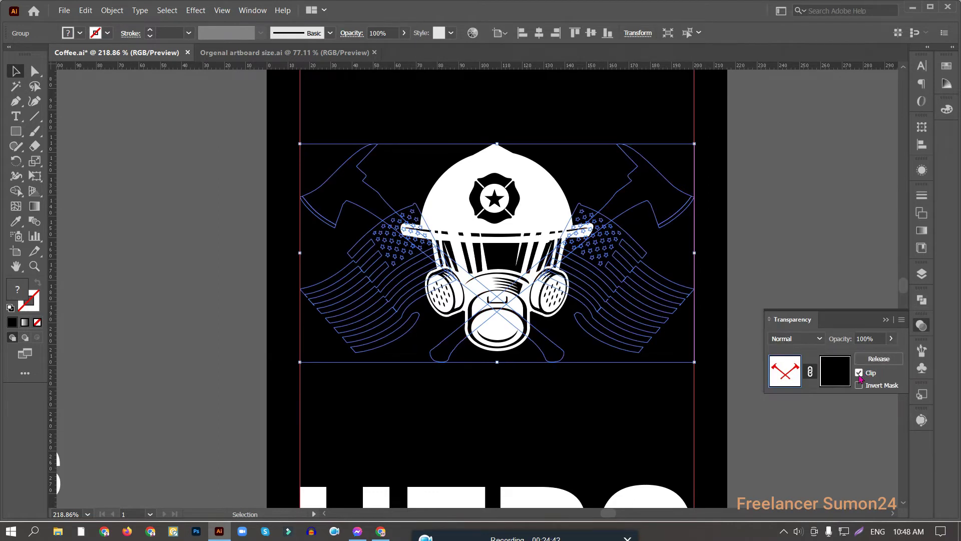
pyautogui.click(860, 373)
pyautogui.click(840, 375)
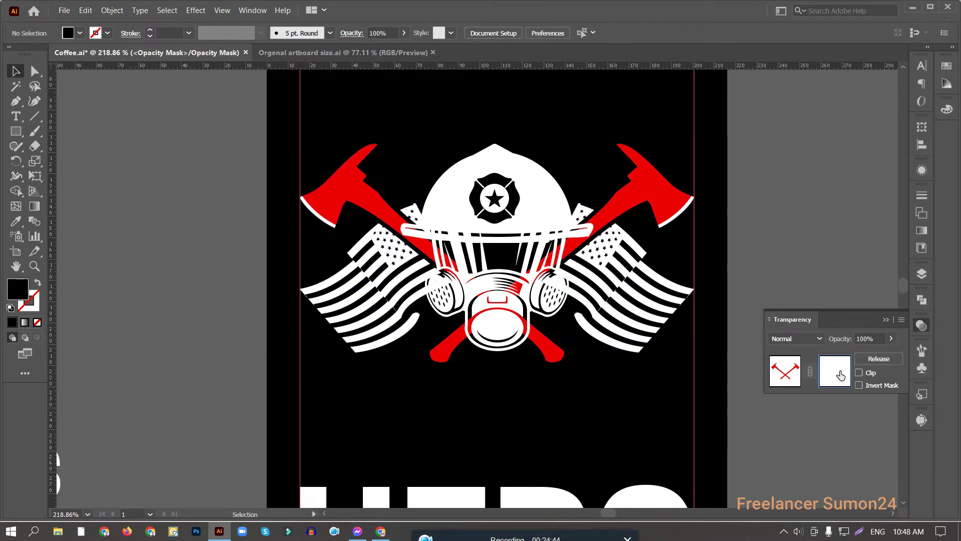
# Paste the black helmet silhouette in place into the group's opacity mask and return to editing the artwork.
pyautogui.hotkey('ctrl', 'f')
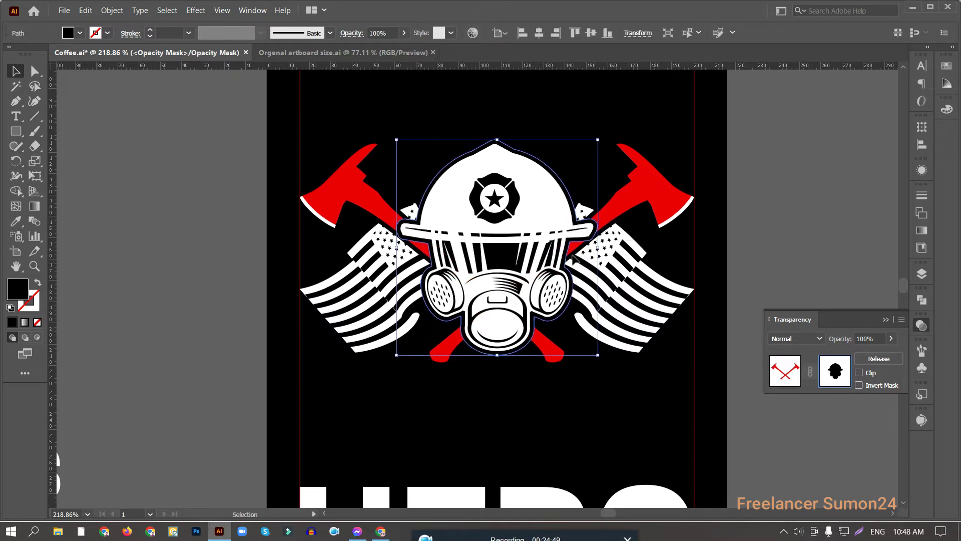
pyautogui.click(785, 377)
pyautogui.click(746, 244)
pyautogui.scroll(-3, 596, 281)
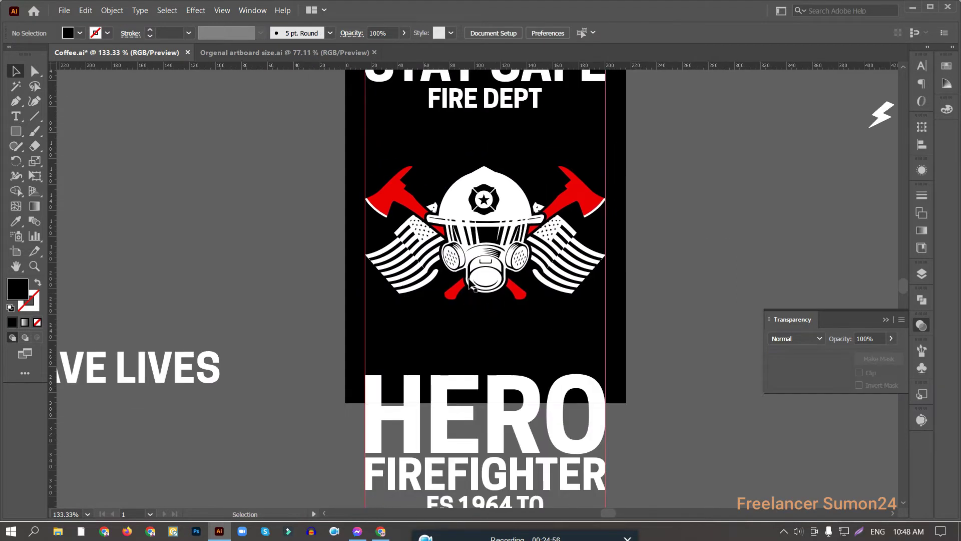
# Move the combined helmet, axes and flags emblem up until it sits just below FIRE DEPT.
pyautogui.click(561, 276)
pyautogui.click(560, 275)
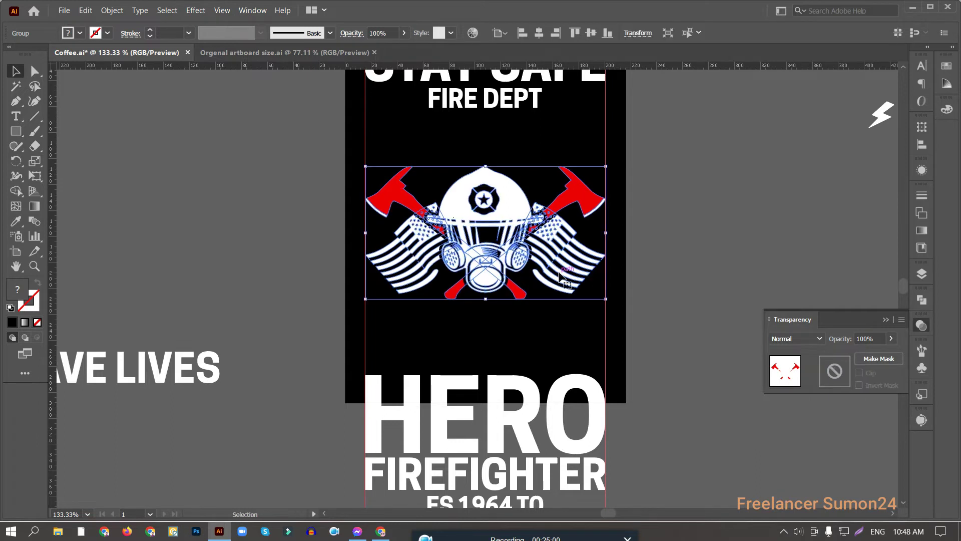
pyautogui.hotkey('shift', 'Up')
pyautogui.hotkey('shift', 'Up')
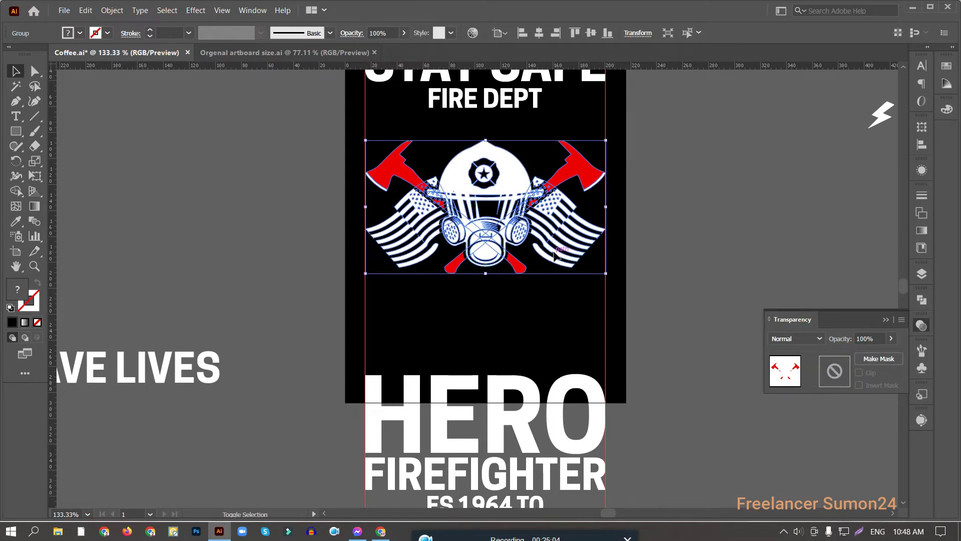
pyautogui.hotkey('shift', 'Up')
pyautogui.hotkey('shift', 'Up')
pyautogui.hotkey('ctrl', 'shift', 'a')
# Move the FIRE DEPT text down so it overlaps the top of the helmet.
pyautogui.scroll(3, 553, 255)
pyautogui.moveTo(532, 185); pyautogui.dragTo(515, 226)
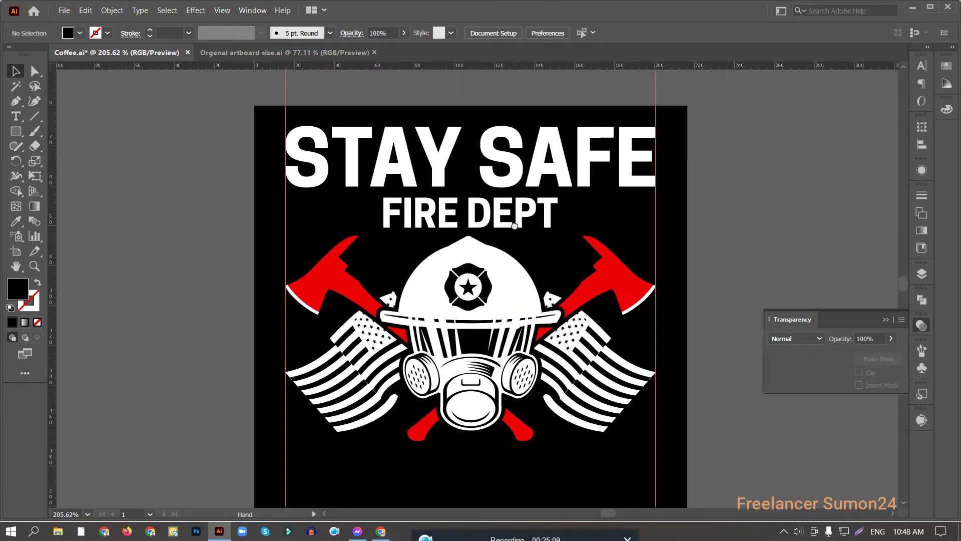
pyautogui.scroll(3, 525, 226)
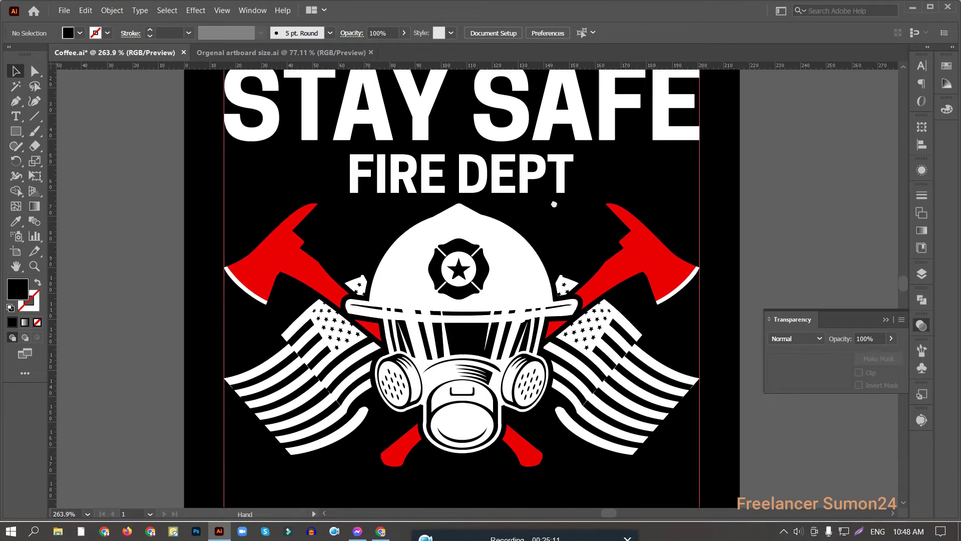
pyautogui.scroll(-2, 553, 208)
pyautogui.moveTo(493, 184); pyautogui.dragTo(492, 191)
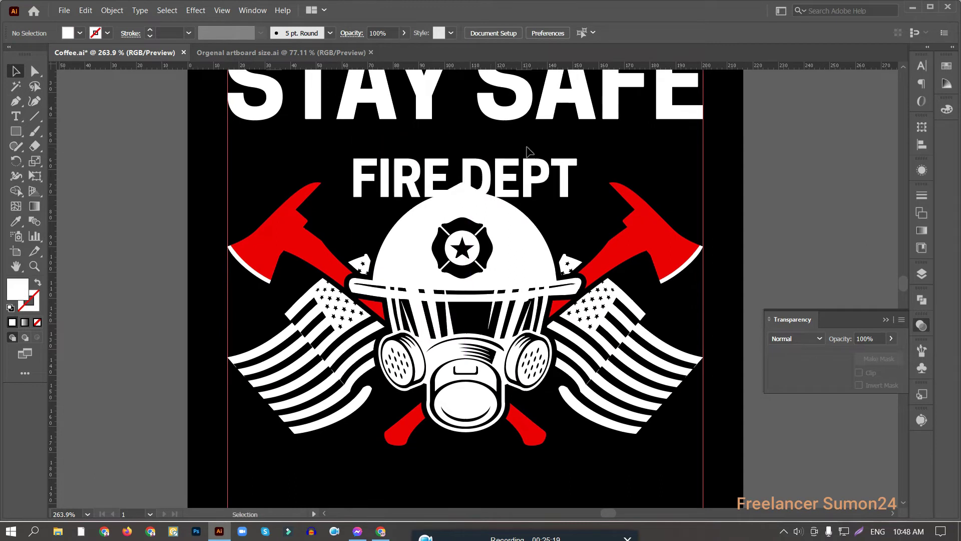
pyautogui.click(622, 214)
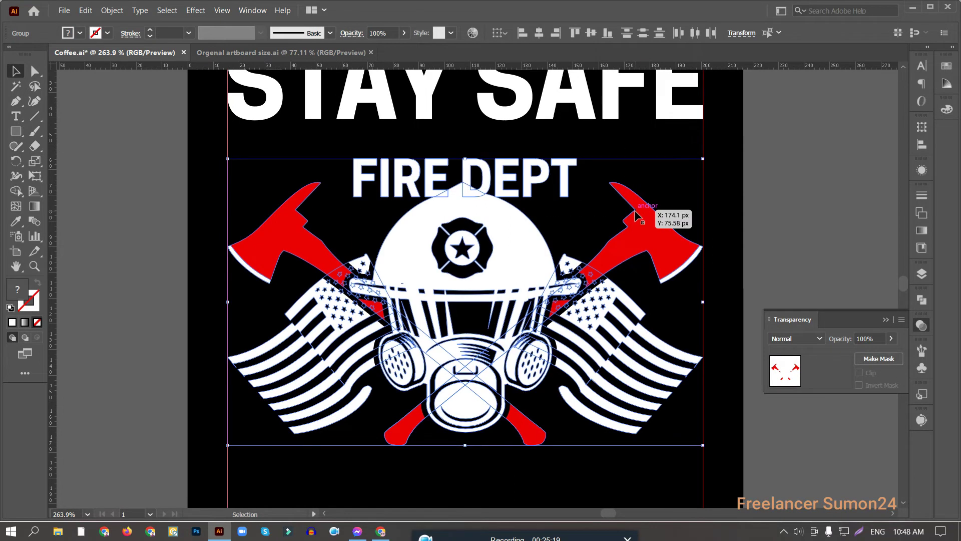
pyautogui.click(610, 147)
# Warp FIRE DEPT with a horizontal Arc effect at 35% bend and expand its appearance.
pyautogui.click(576, 173)
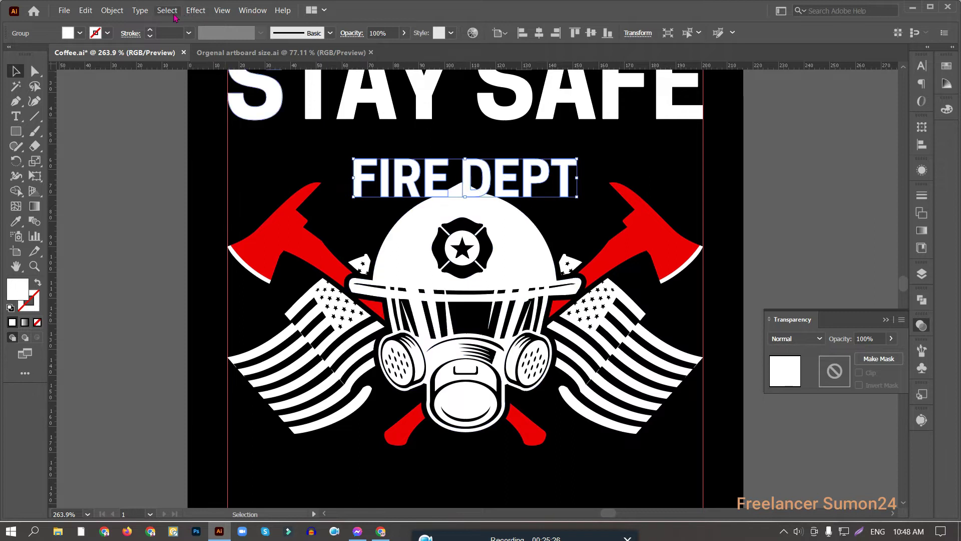
pyautogui.click(167, 10)
pyautogui.moveTo(195, 10)
pyautogui.moveTo(236, 196)
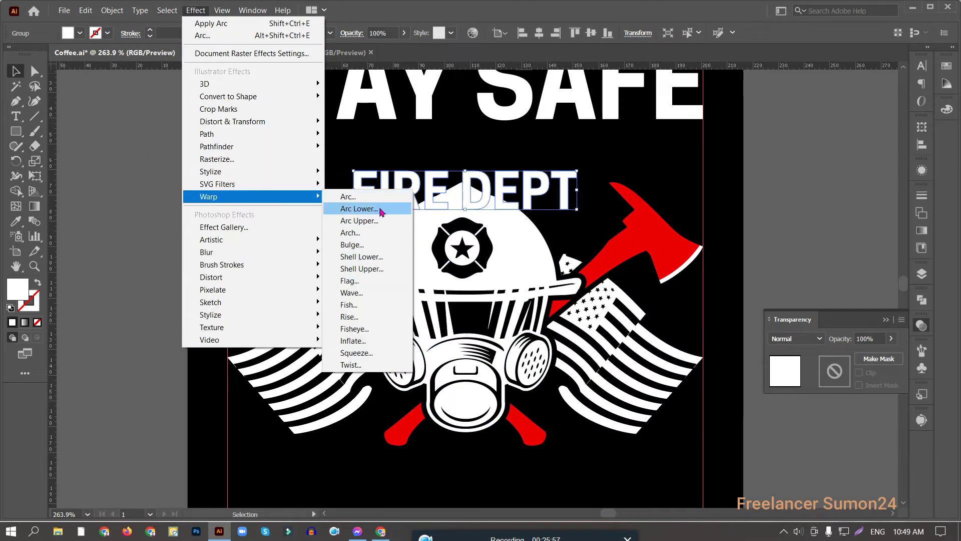
pyautogui.click(380, 196)
pyautogui.press('Up')
pyautogui.press('Up')
pyautogui.press('Up')
pyautogui.press('Up')
pyautogui.press('Up')
pyautogui.press('Up')
pyautogui.press('Up')
pyautogui.press('Up')
pyautogui.press('Up')
pyautogui.press('Up')
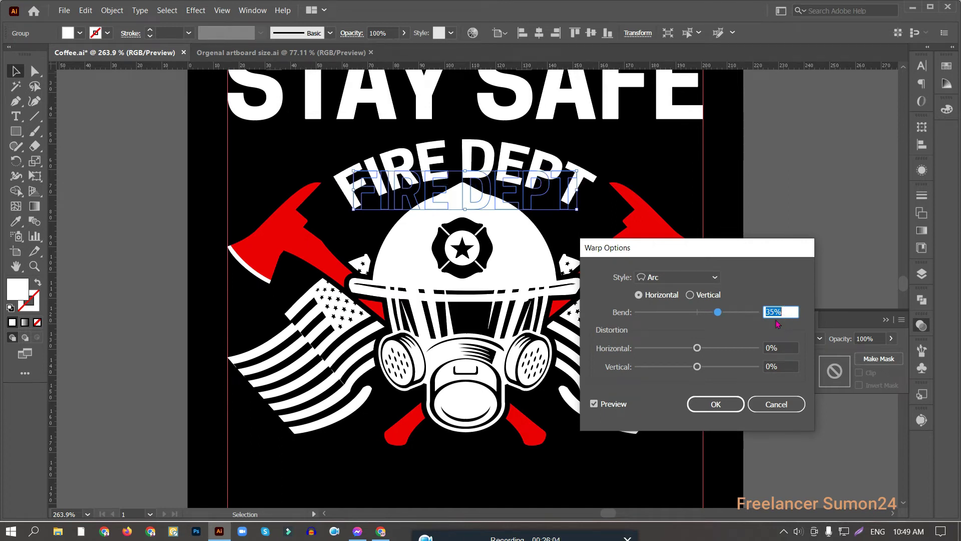
pyautogui.click(735, 404)
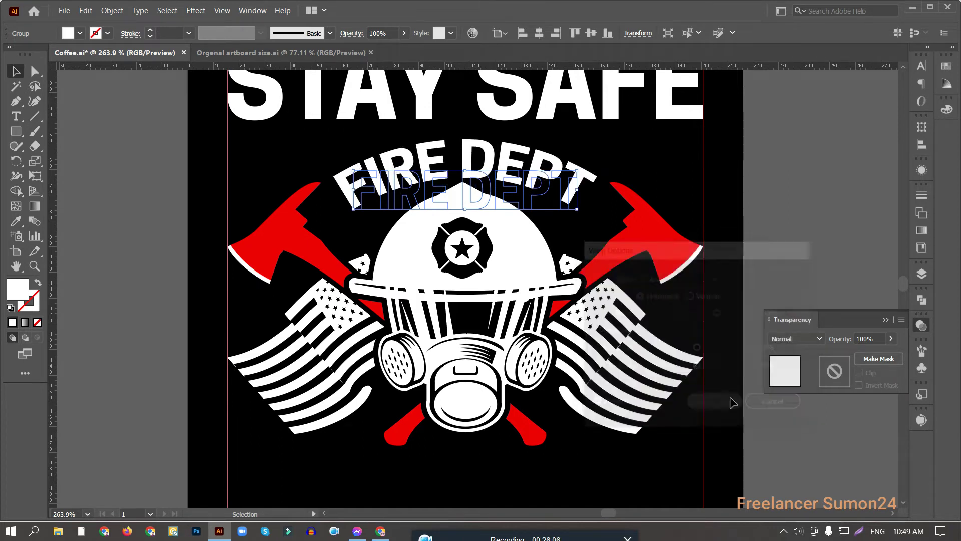
pyautogui.click(112, 10)
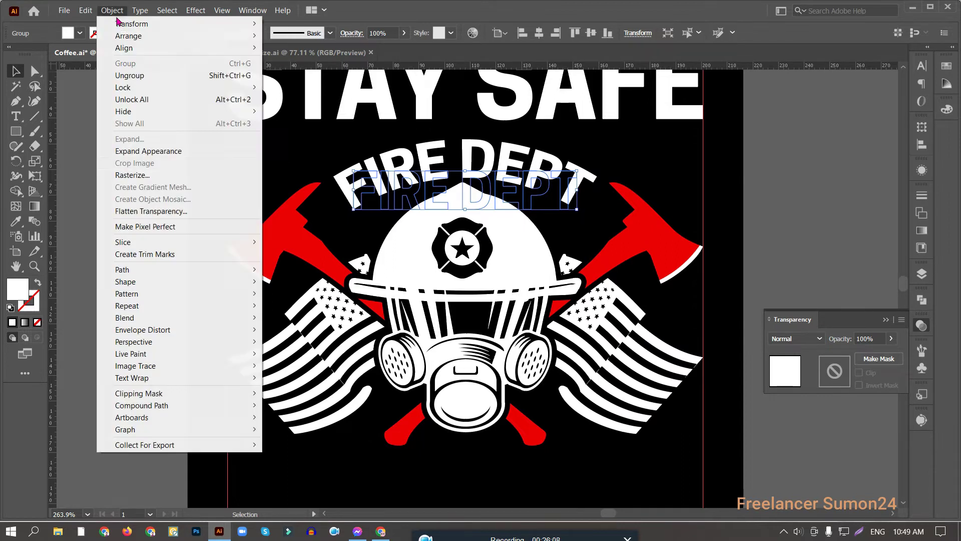
pyautogui.click(168, 150)
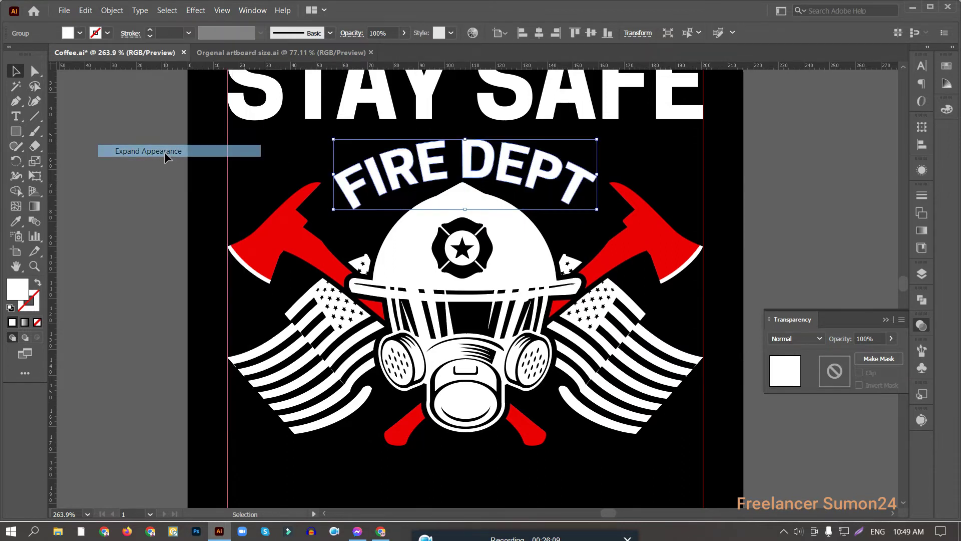
# Centre the arched FIRE DEPT text horizontally over the helmet emblem.
pyautogui.click(639, 214)
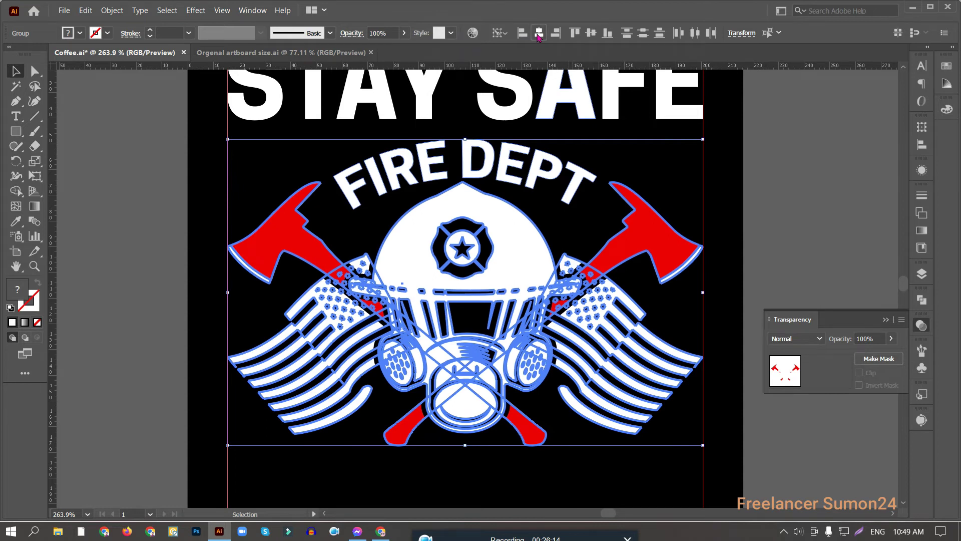
pyautogui.hotkey('ctrl', 'shift', 'a')
pyautogui.scroll(-5, 447, 257)
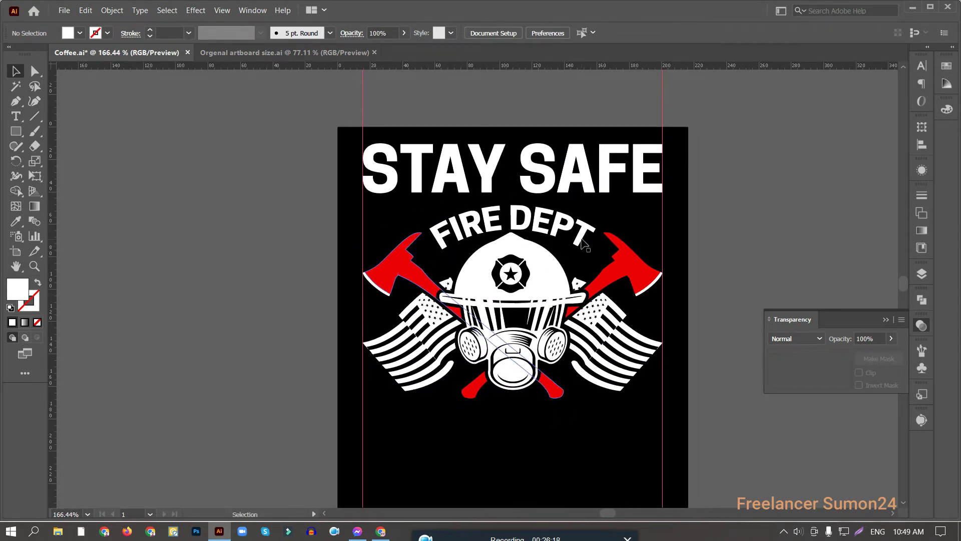
pyautogui.scroll(3, 510, 201)
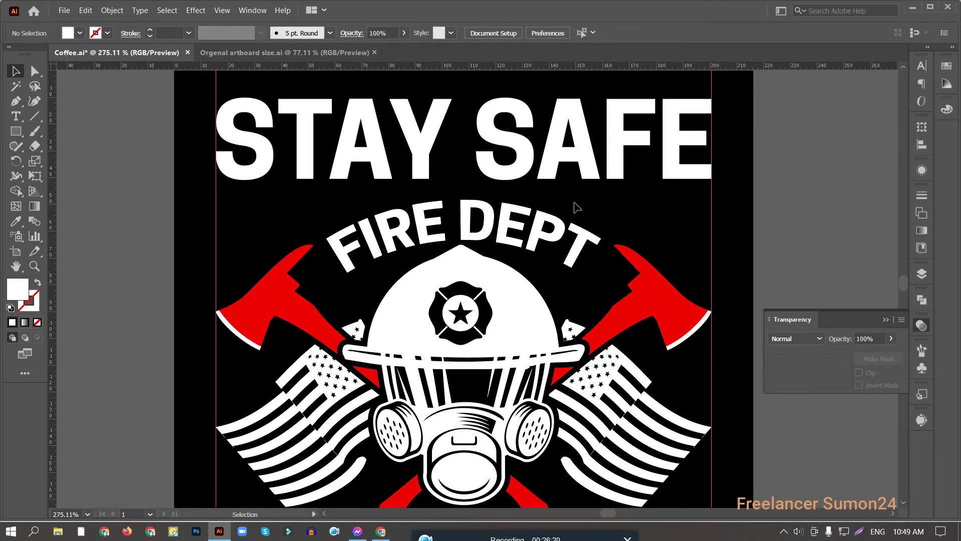
# Warp STAY SAFE with a horizontal Arc effect at 24% bend and expand its appearance.
pyautogui.click(554, 169)
pyautogui.scroll(-3, 396, 213)
pyautogui.click(196, 10)
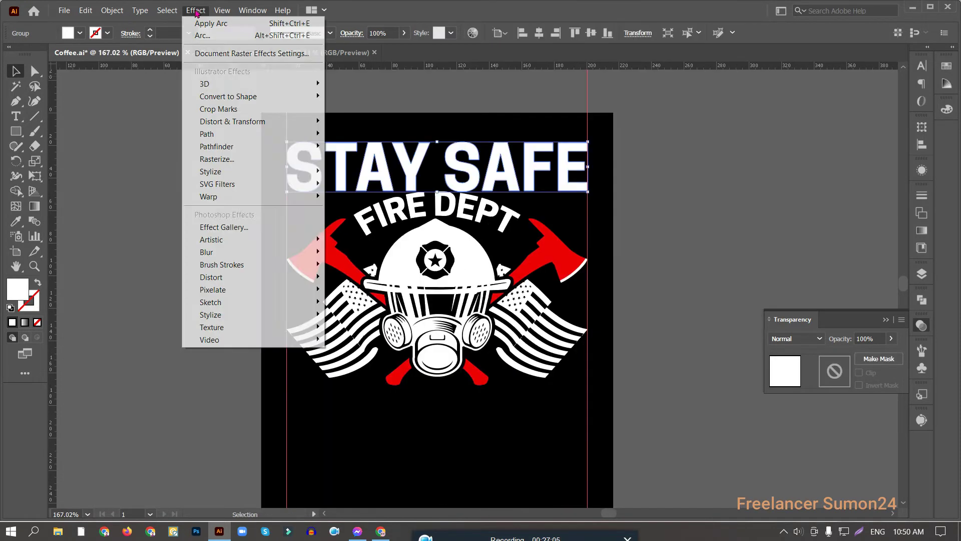
pyautogui.moveTo(230, 199)
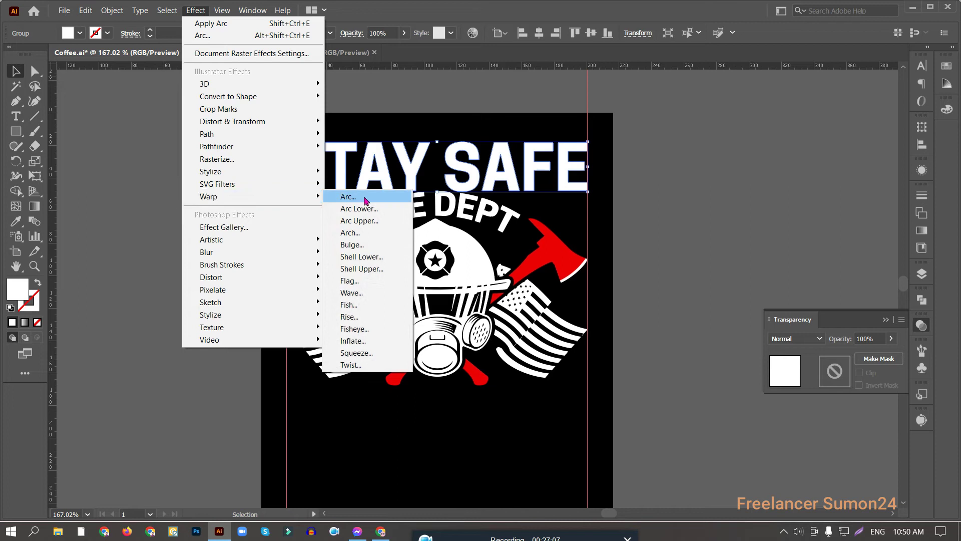
pyautogui.click(346, 197)
pyautogui.press('Up')
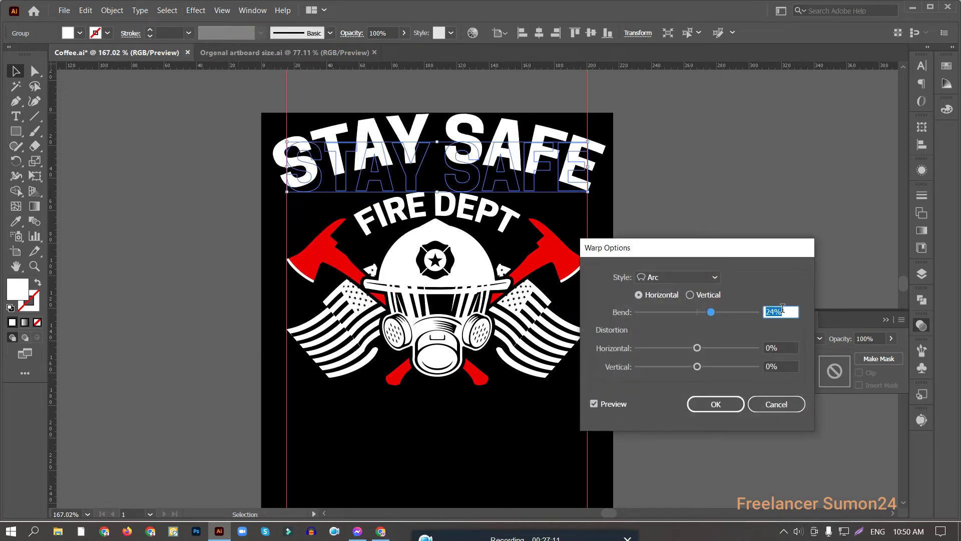
pyautogui.click(715, 405)
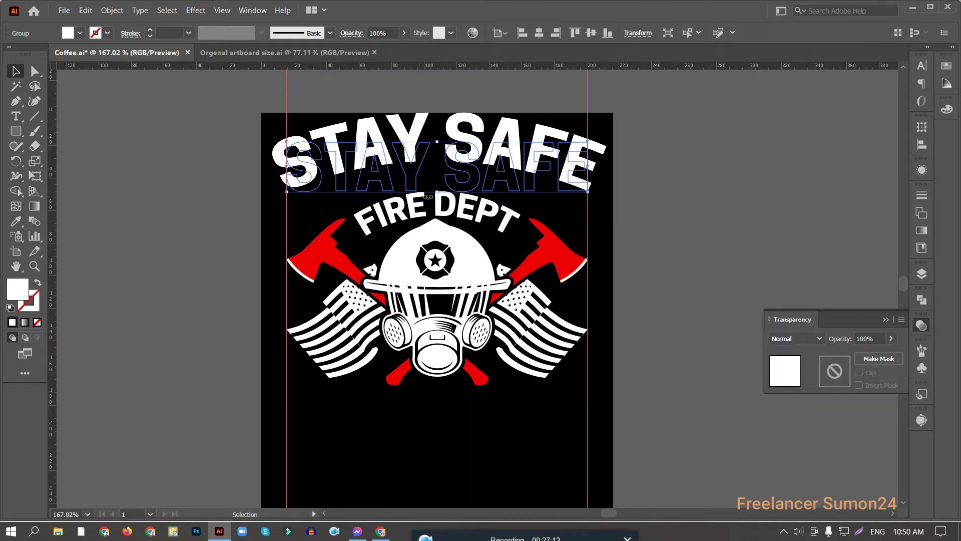
pyautogui.click(112, 10)
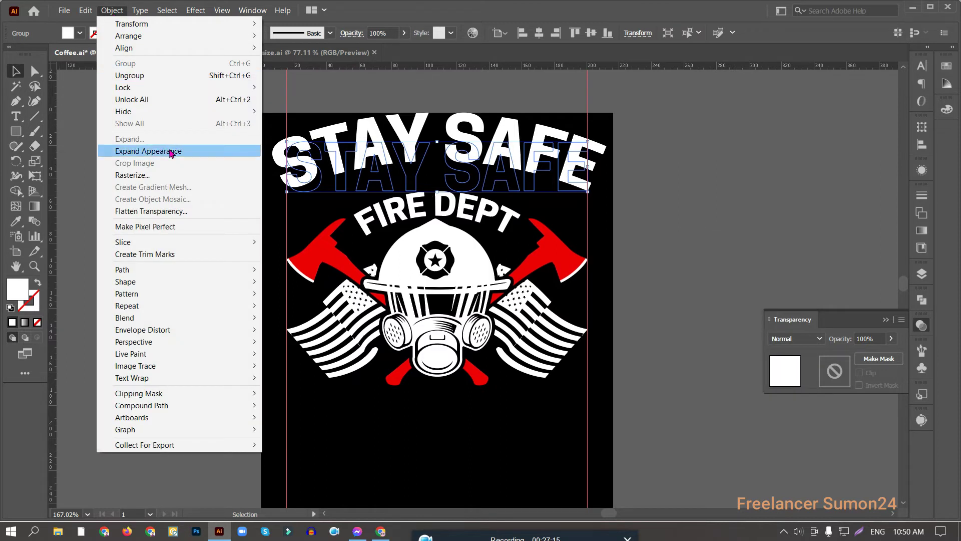
pyautogui.click(174, 151)
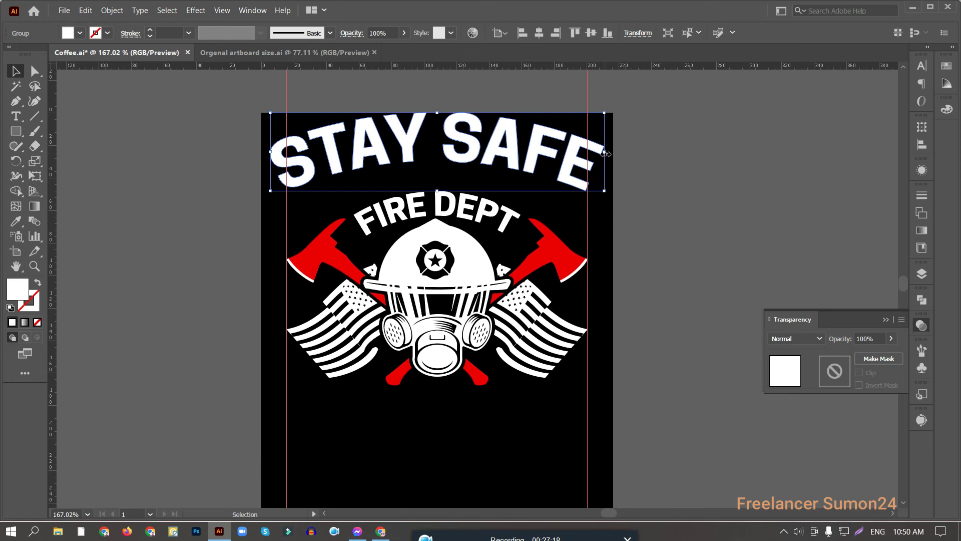
# Scale the arched STAY SAFE to fit between the vertical guides and move it down close above FIRE DEPT.
pyautogui.moveTo(600, 156); pyautogui.dragTo(588, 153)
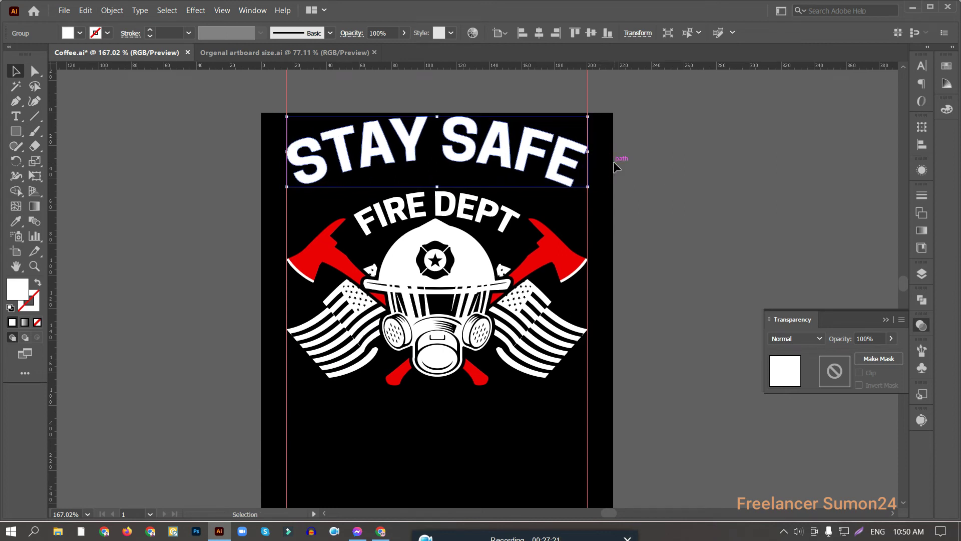
pyautogui.hotkey('shift', 'Down')
pyautogui.press('Down')
pyautogui.press('Down')
pyautogui.press('Down')
pyautogui.press('Down')
pyautogui.press('Down')
pyautogui.press('Down')
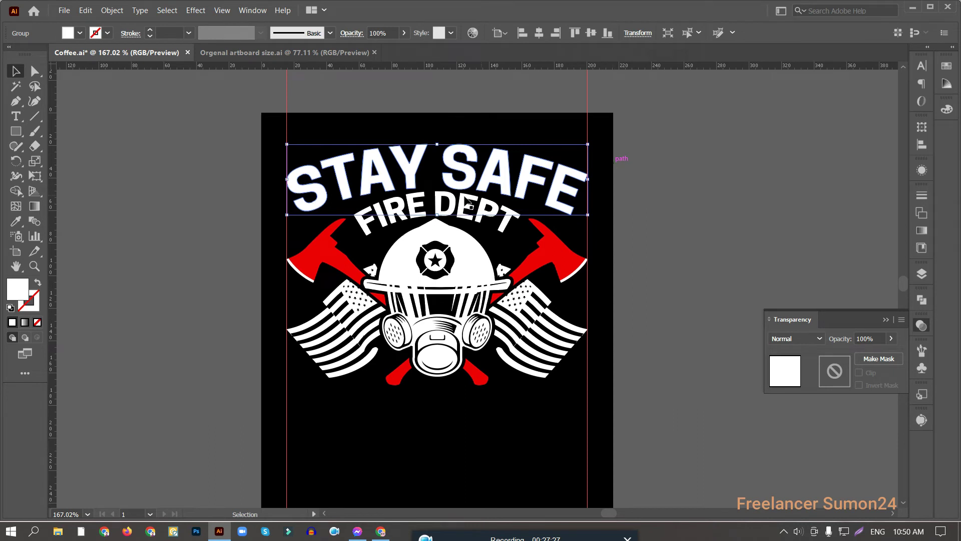
pyautogui.click(588, 74)
# Move the HERO text up onto the black artboard, directly beneath the helmet emblem.
pyautogui.scroll(-3, 676, 221)
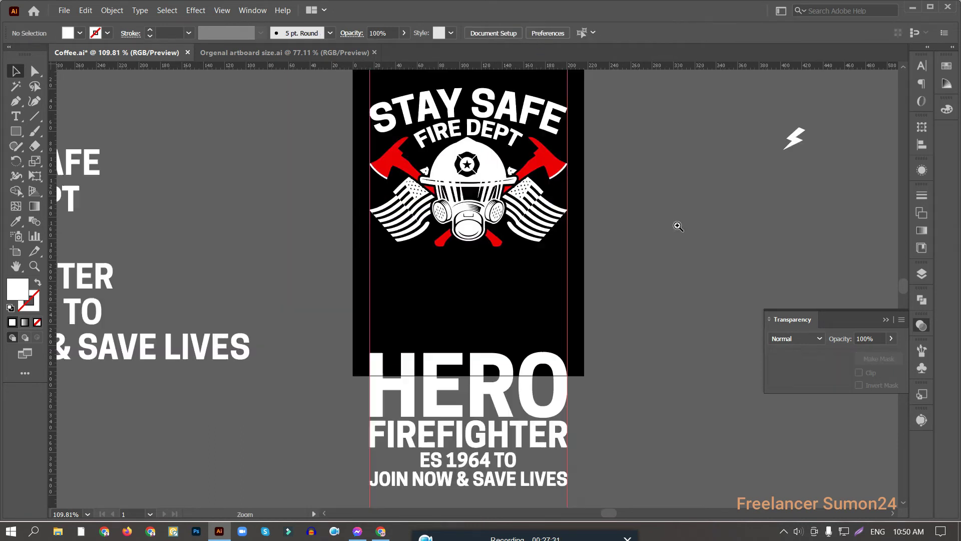
pyautogui.hscroll(1, 595, 221)
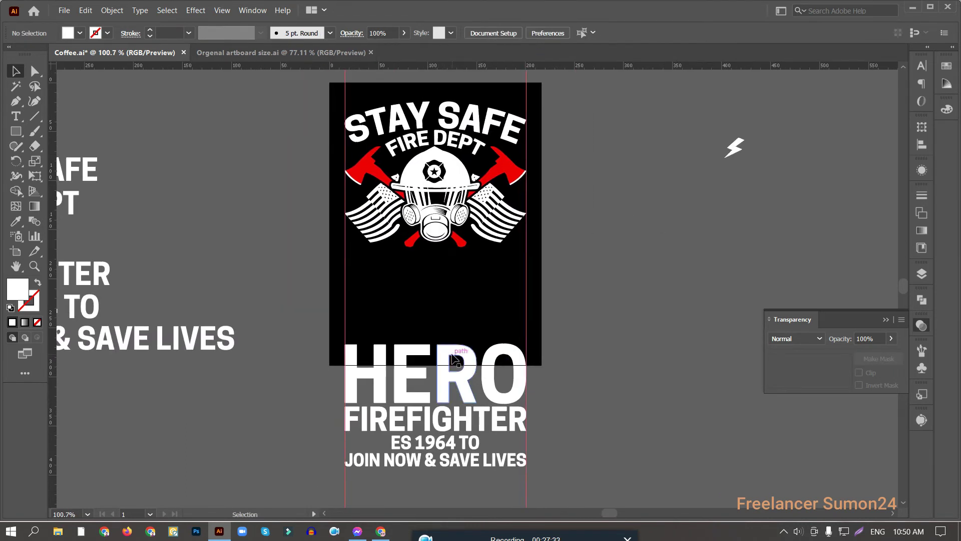
pyautogui.moveTo(453, 358); pyautogui.dragTo(453, 260)
pyautogui.scroll(2, 409, 345)
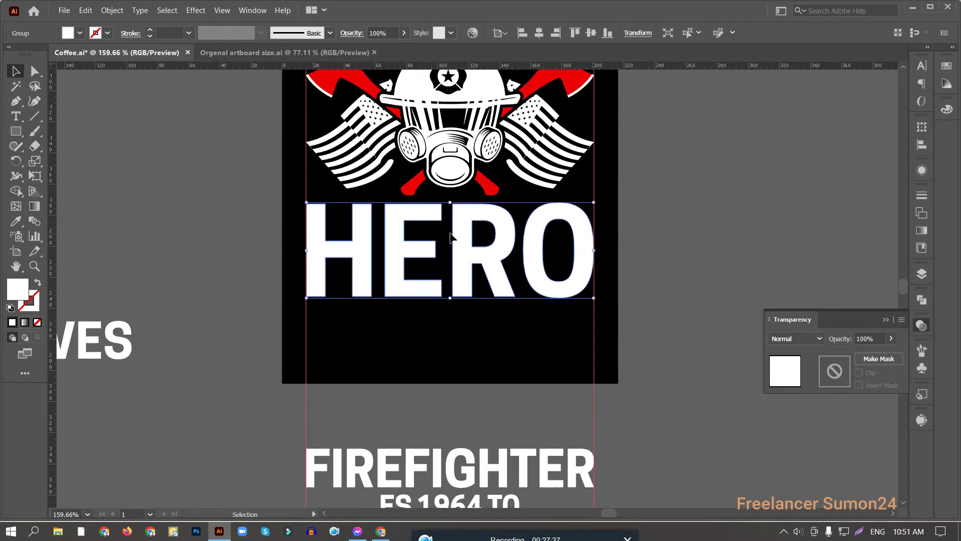
pyautogui.scroll(1, 314, 166)
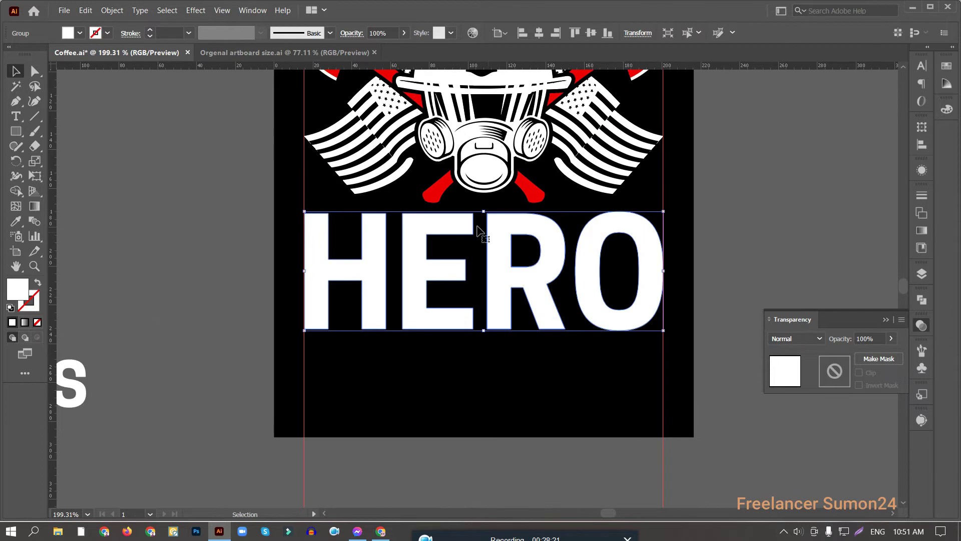
# Reduce the height of HERO by lowering its top edge, keeping its width between the guides.
pyautogui.click(483, 210)
pyautogui.click(495, 219)
pyautogui.moveTo(485, 212); pyautogui.dragTo(486, 226)
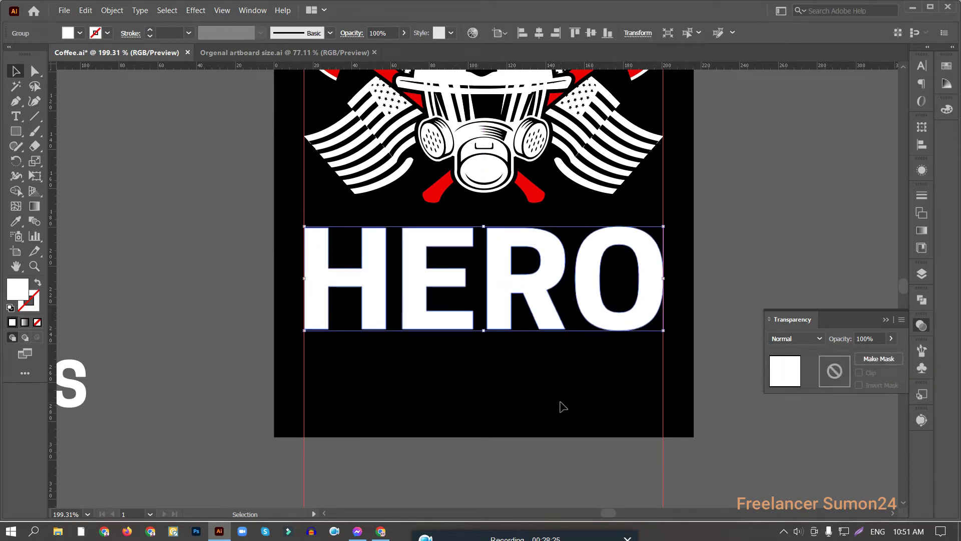
# Move HERO up close beneath the emblem and warp it with a horizontal Arc Upper effect at a negative bend.
pyautogui.scroll(-1, 526, 393)
pyautogui.hscroll(1, 526, 392)
pyautogui.moveTo(501, 322); pyautogui.dragTo(496, 305)
pyautogui.click(196, 10)
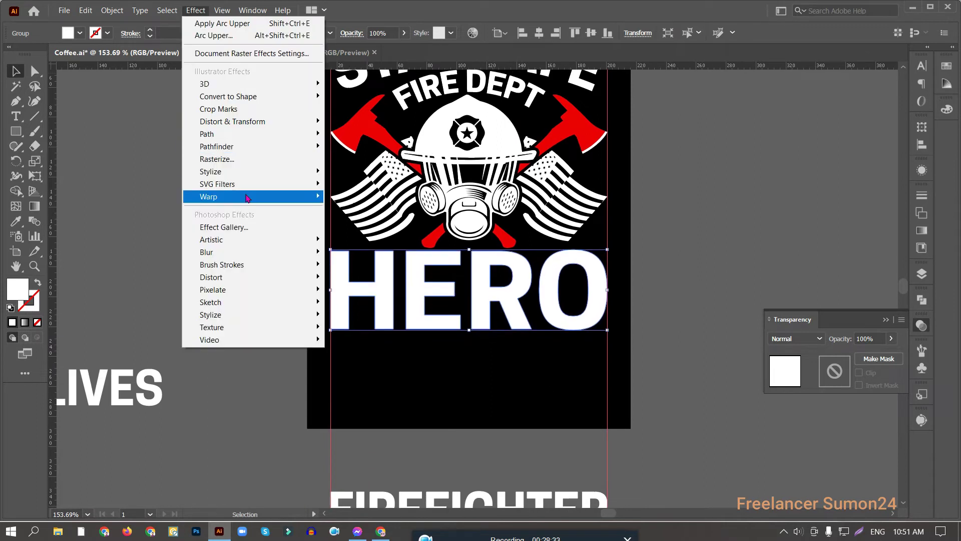
pyautogui.moveTo(247, 198)
pyautogui.click(369, 218)
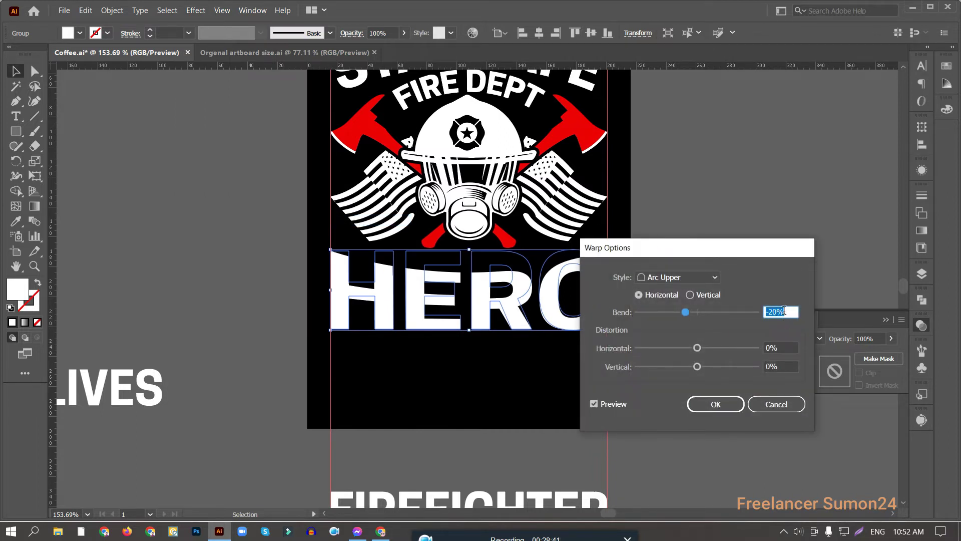
pyautogui.click(716, 404)
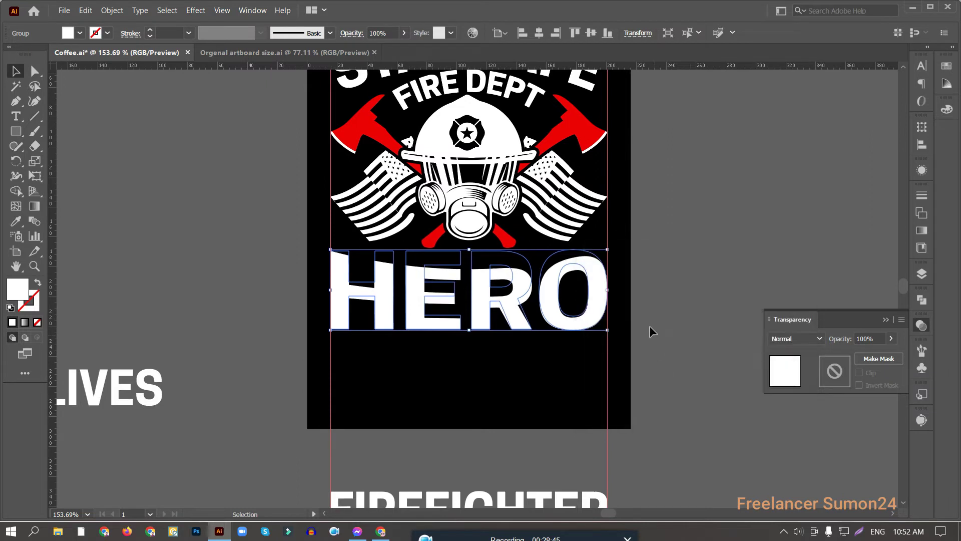
# Nudge the warped HERO text upward until its outer letters sit just under the flags.
pyautogui.press('Up')
pyautogui.press('Up')
pyautogui.press('Up')
pyautogui.press('Up')
pyautogui.press('Up')
pyautogui.press('Up')
pyautogui.press('Up')
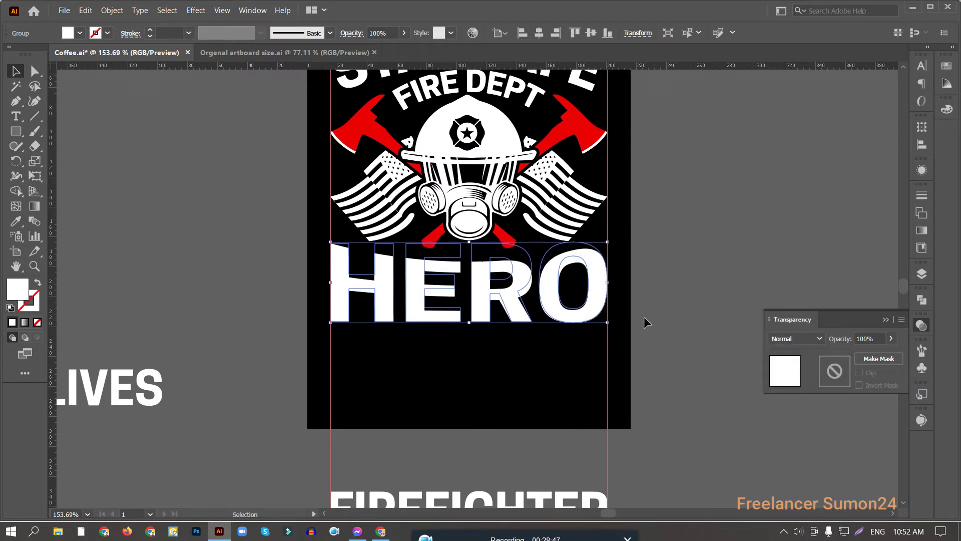
pyautogui.press('Up')
pyautogui.press('Up')
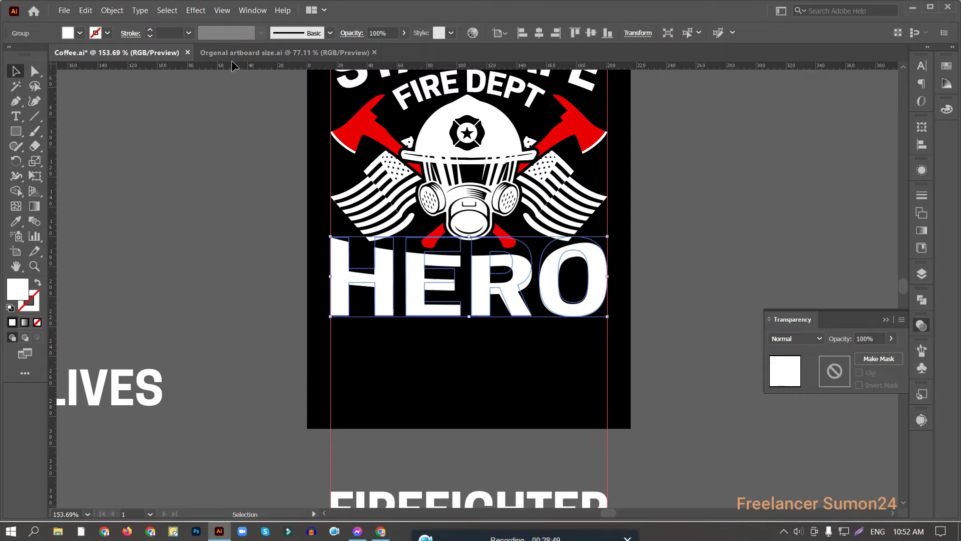
# Expand the appearance of the warped HERO text.
pyautogui.click(112, 11)
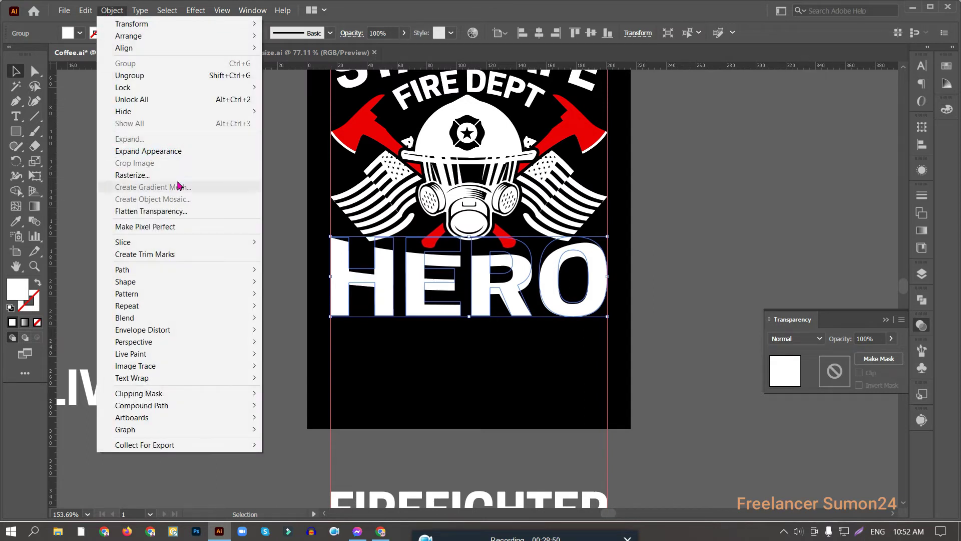
pyautogui.click(155, 150)
pyautogui.click(216, 203)
# Move FIREFIGHTER and the ES 1964 TO / JOIN NOW & SAVE LIVES lines up onto the artboard, stacked directly beneath HERO.
pyautogui.scroll(-2, 400, 296)
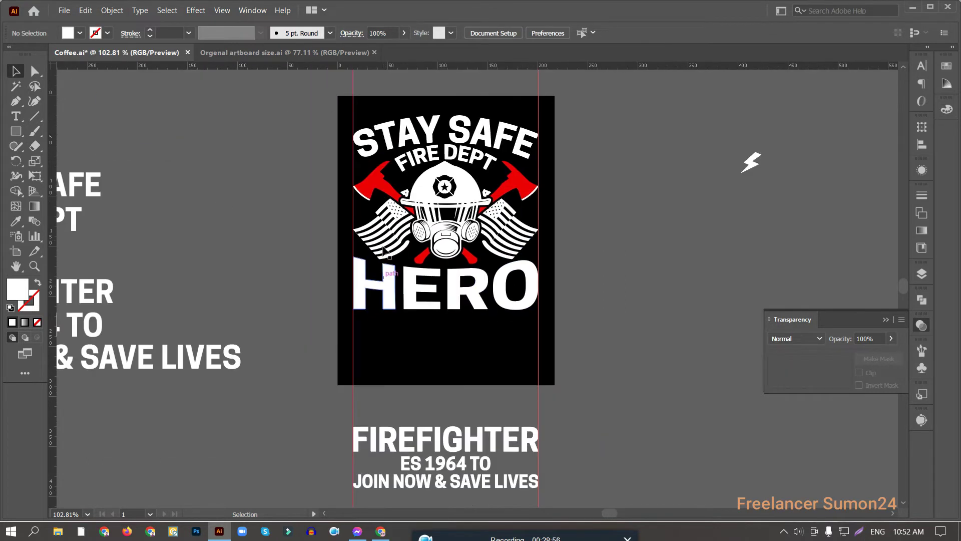
pyautogui.moveTo(481, 441); pyautogui.dragTo(480, 329)
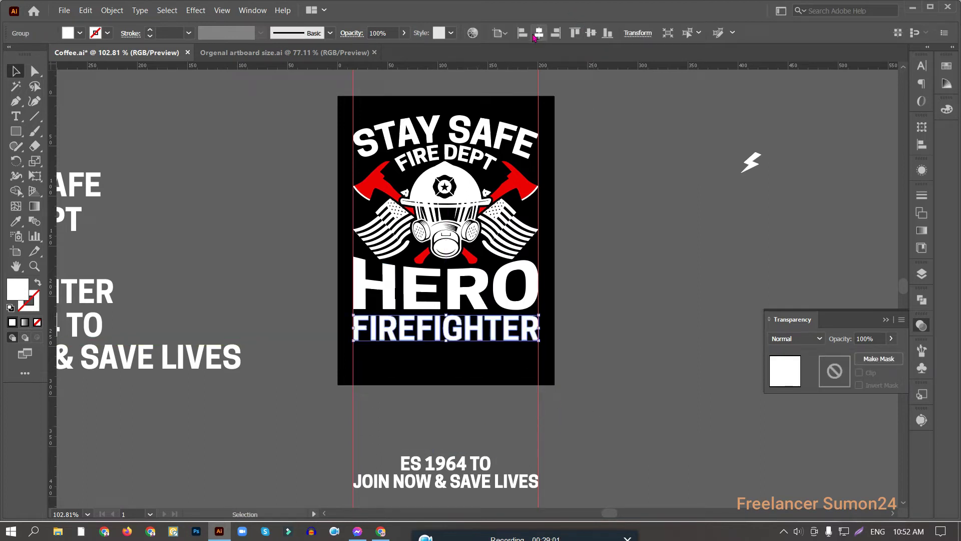
pyautogui.moveTo(478, 482); pyautogui.dragTo(466, 354)
pyautogui.click(479, 499)
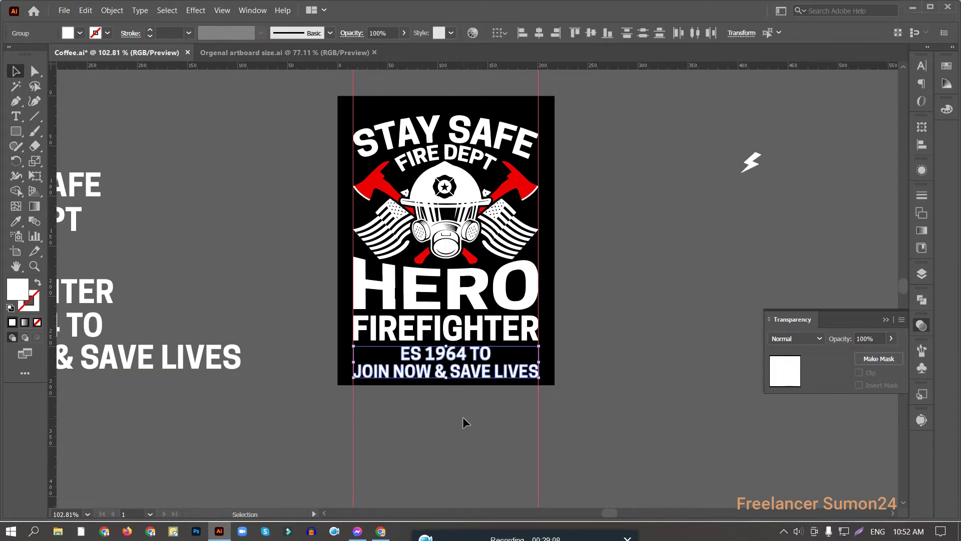
pyautogui.scroll(2, 463, 417)
pyautogui.click(696, 293)
# Place the lightning bolt above the left axe head and align it with the left edge of STAY SAFE.
pyautogui.scroll(2, 812, 199)
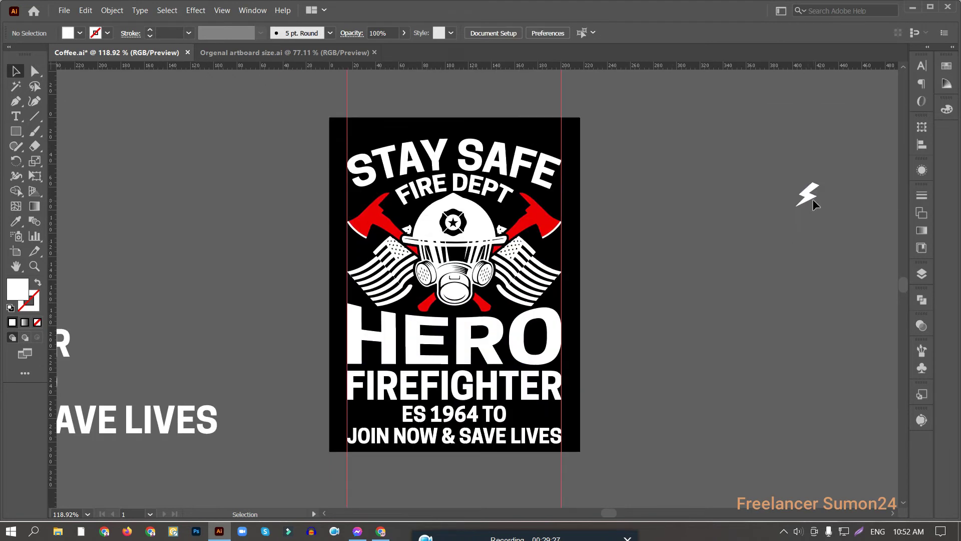
pyautogui.scroll(1, 575, 269)
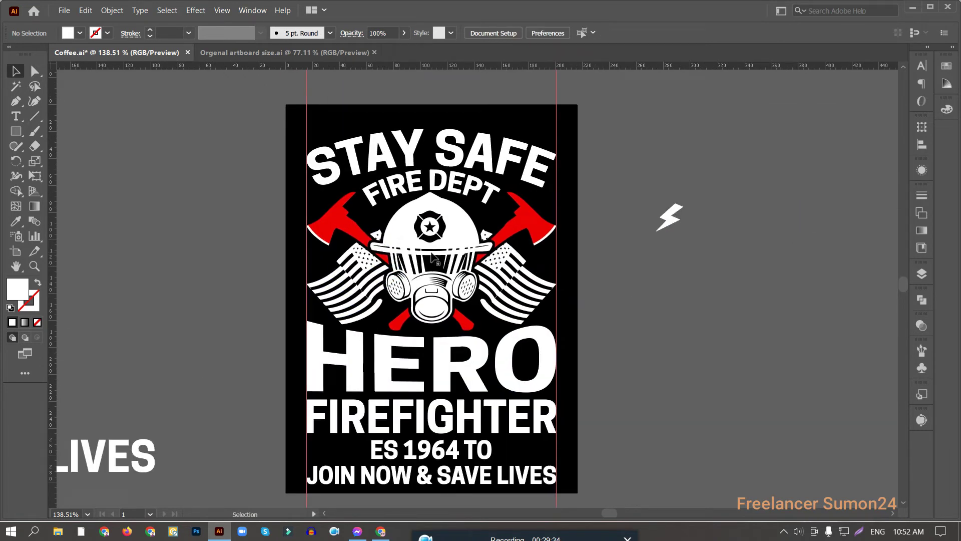
pyautogui.scroll(4, 548, 253)
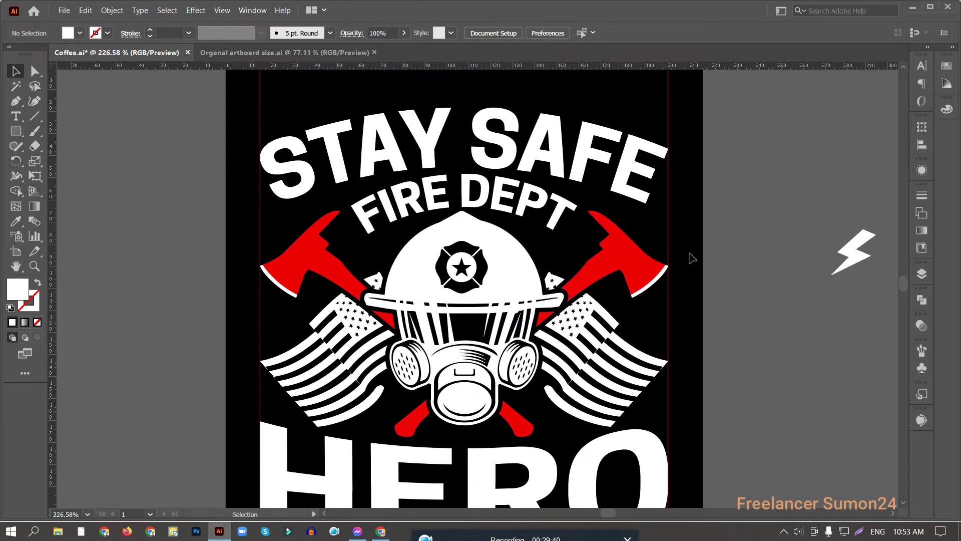
pyautogui.moveTo(845, 255); pyautogui.dragTo(290, 207)
pyautogui.click(331, 230)
pyautogui.scroll(3, 285, 206)
pyautogui.click(293, 149)
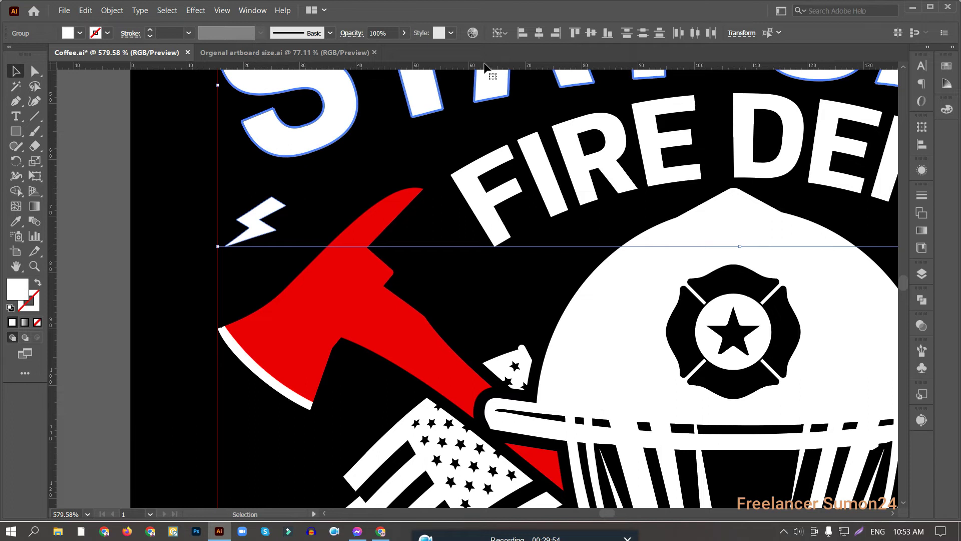
# Reflect a copy of the lightning bolt across the vertical axis and align it with the right edge of STAY SAFE.
pyautogui.scroll(-3, 248, 213)
pyautogui.rightClick(258, 220)
pyautogui.moveTo(301, 365)
pyautogui.click(440, 401)
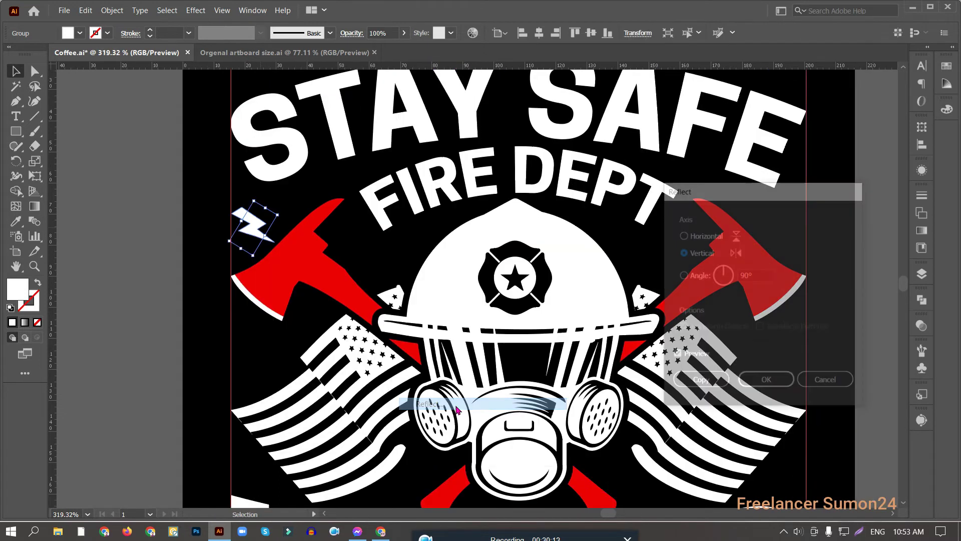
pyautogui.click(725, 382)
pyautogui.click(680, 130)
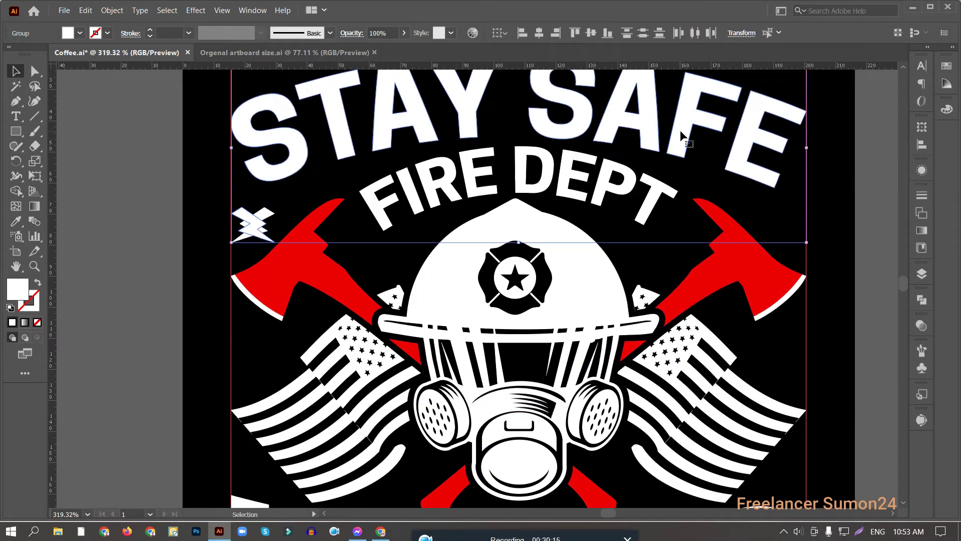
pyautogui.click(555, 35)
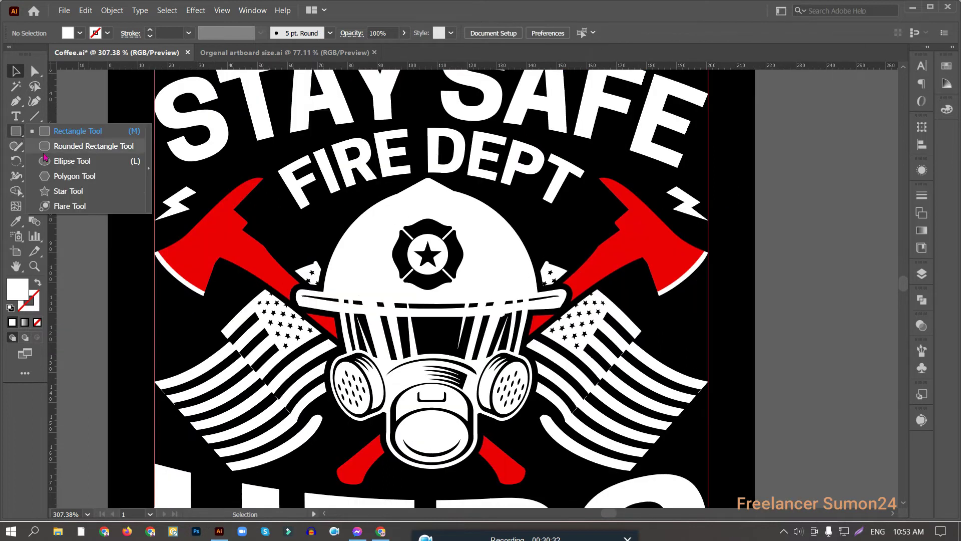
# Draw a small white five-pointed star beside the left flag, below the axe head.
pyautogui.click(73, 193)
pyautogui.scroll(3, 228, 346)
pyautogui.moveTo(228, 345); pyautogui.dragTo(200, 291)
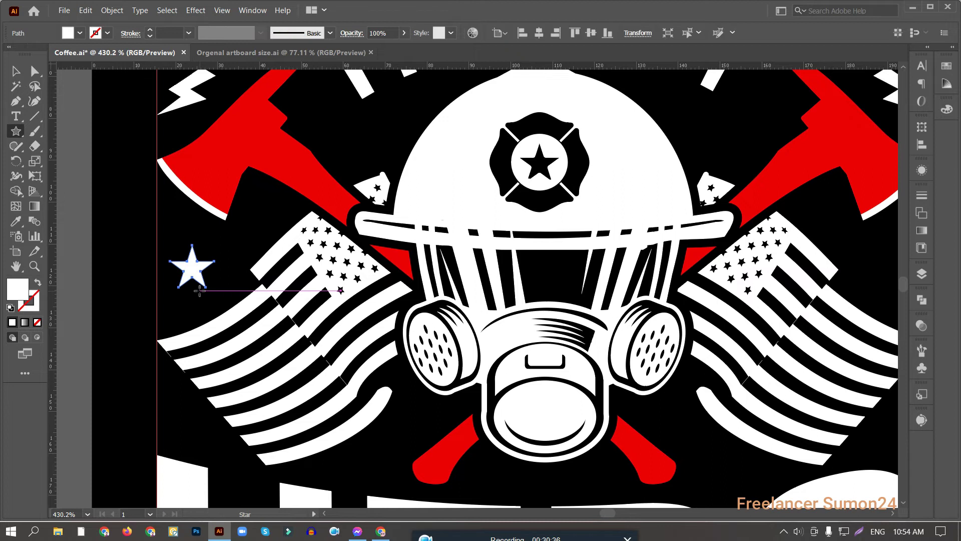
pyautogui.press('v')
pyautogui.click(224, 276)
# Copy the star to the matching spot beside the right flag and group the aligned pair.
pyautogui.hotkey('ctrl', '-')
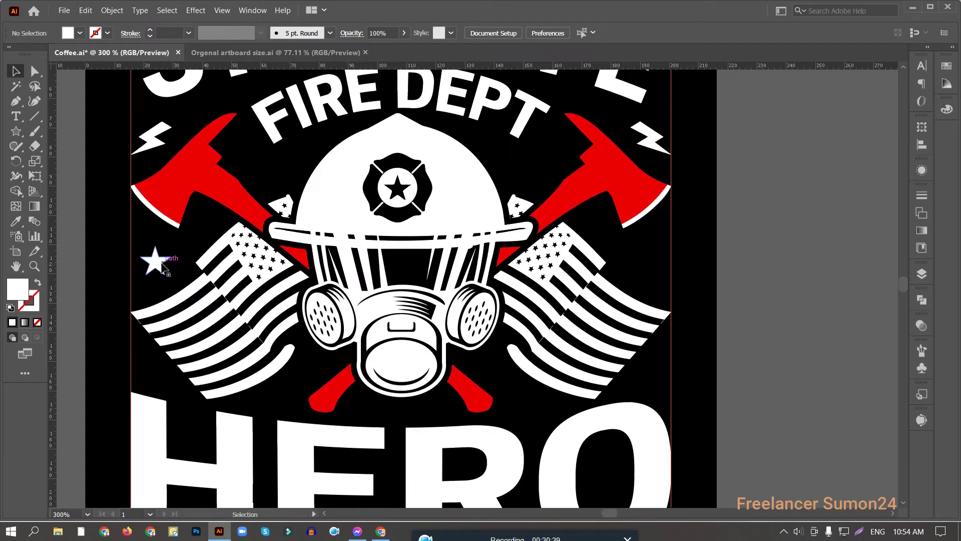
pyautogui.moveTo(156, 267); pyautogui.dragTo(651, 268)
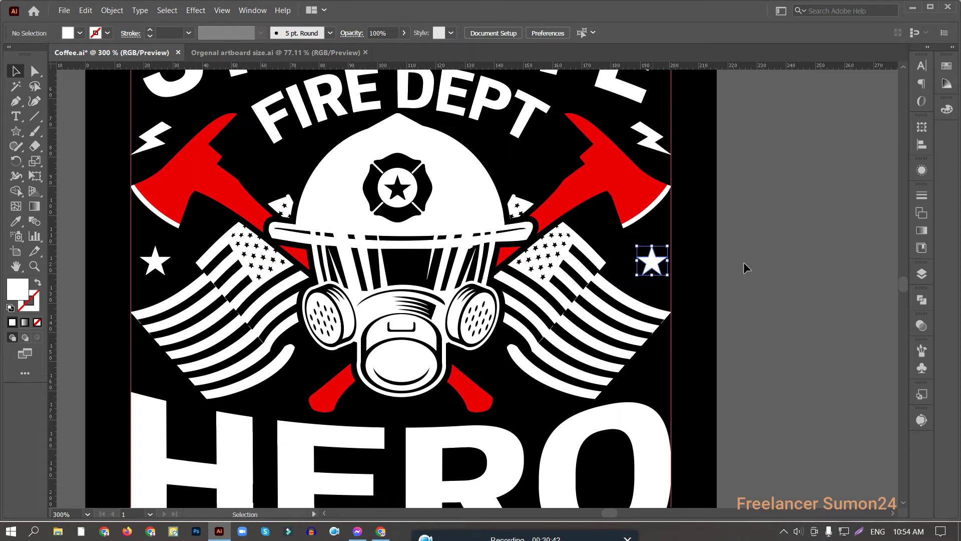
pyautogui.keyDown('shift'); pyautogui.click(154, 258); pyautogui.keyUp('shift')
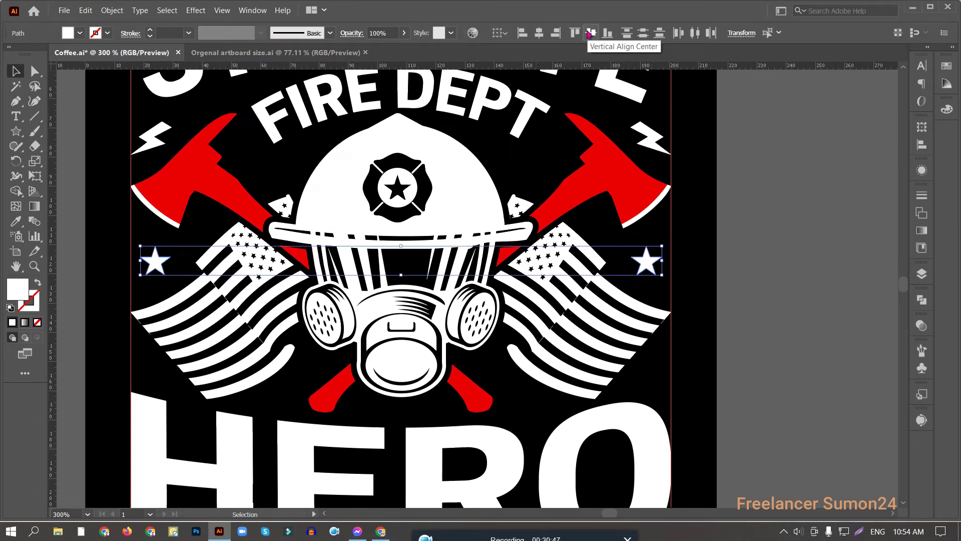
pyautogui.hotkey('ctrl', 'g')
pyautogui.click(621, 103)
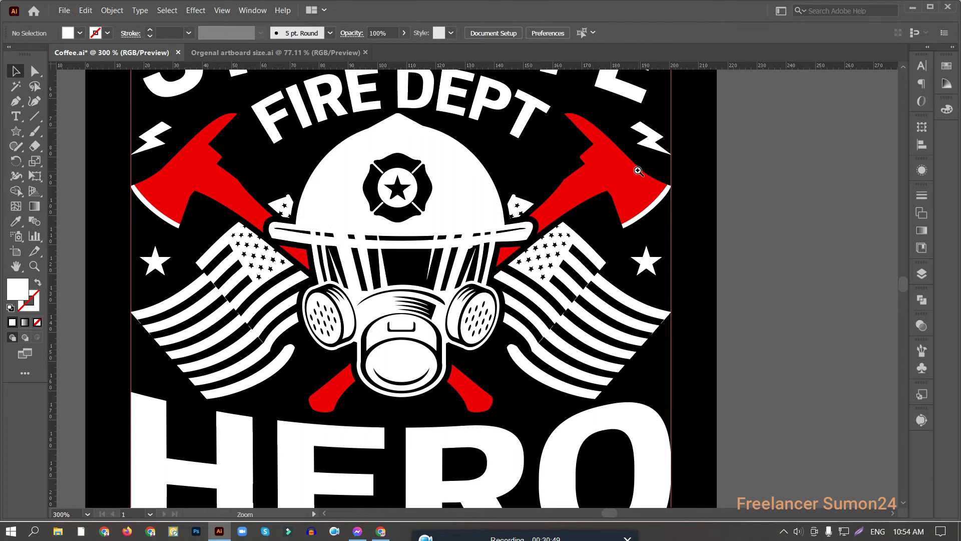
# Duplicate the left lightning bolt, then shrink and rotate the copy to fit between the left axe and the helmet.
pyautogui.scroll(2, 601, 190)
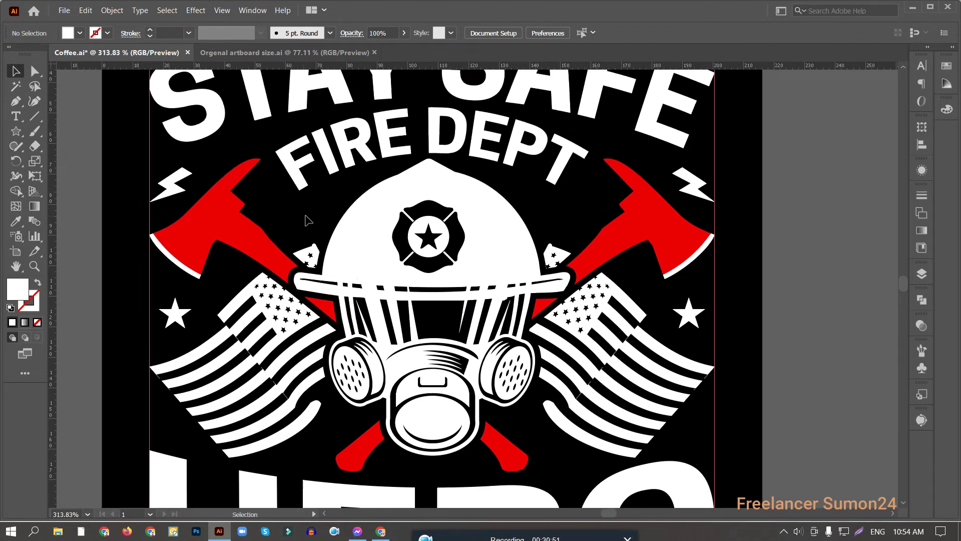
pyautogui.click(176, 187)
pyautogui.moveTo(175, 188); pyautogui.dragTo(302, 221)
pyautogui.scroll(3, 303, 220)
pyautogui.moveTo(358, 208); pyautogui.dragTo(350, 211)
pyautogui.click(361, 234)
pyautogui.scroll(-5, 370, 230)
pyautogui.click(269, 211)
pyautogui.moveTo(354, 249); pyautogui.dragTo(278, 188)
pyautogui.click(283, 213)
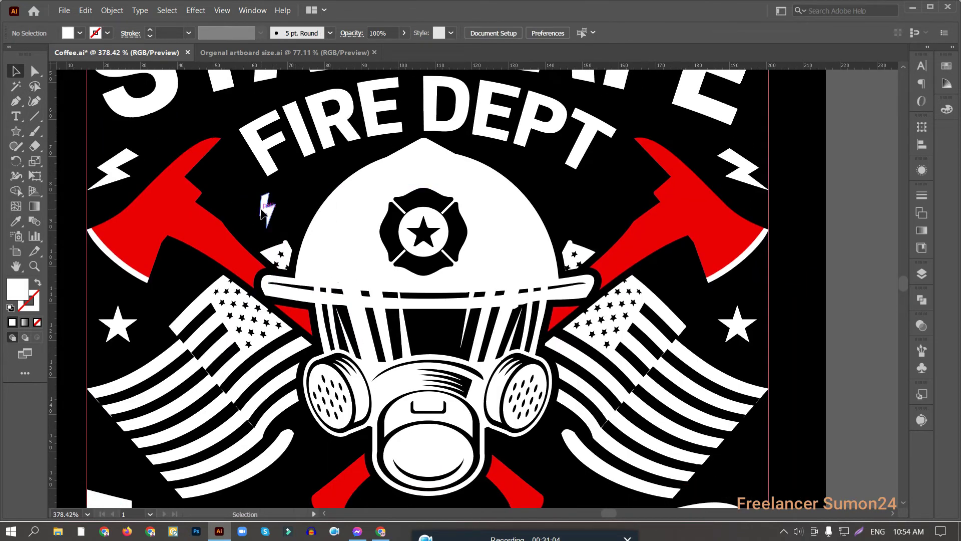
# Place a reflected copy of the small bolt on the helmet's right side and center the grouped pair horizontally.
pyautogui.rightClick(263, 210)
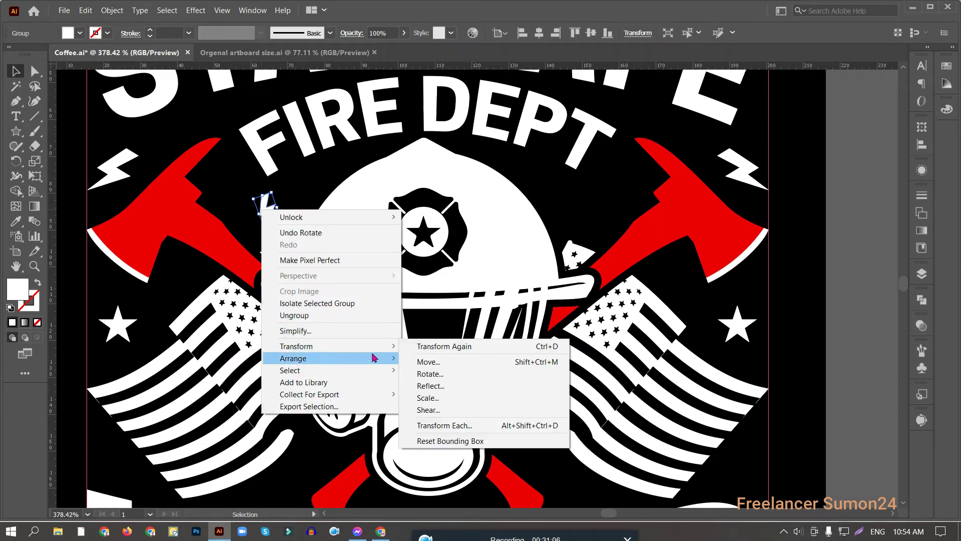
pyautogui.click(428, 386)
pyautogui.moveTo(267, 210); pyautogui.dragTo(595, 211)
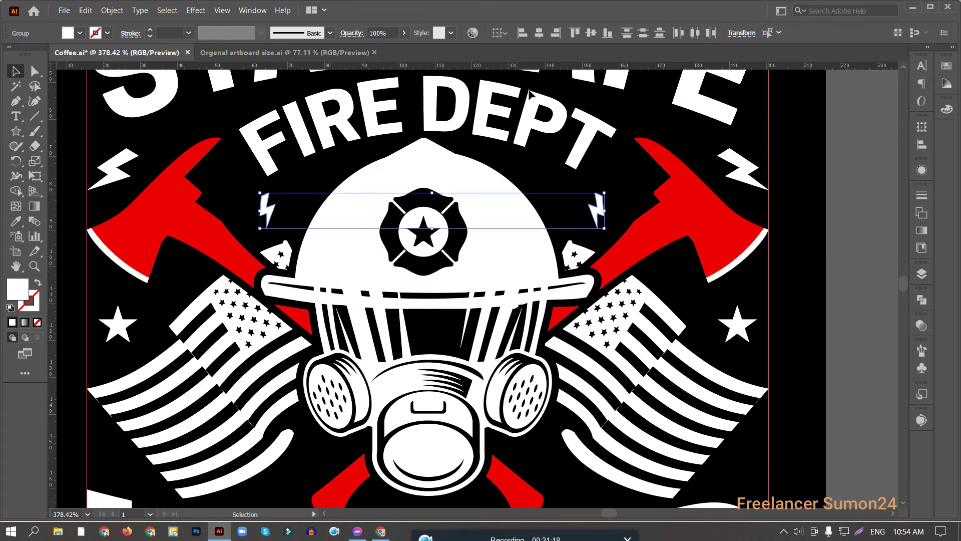
pyautogui.click(591, 33)
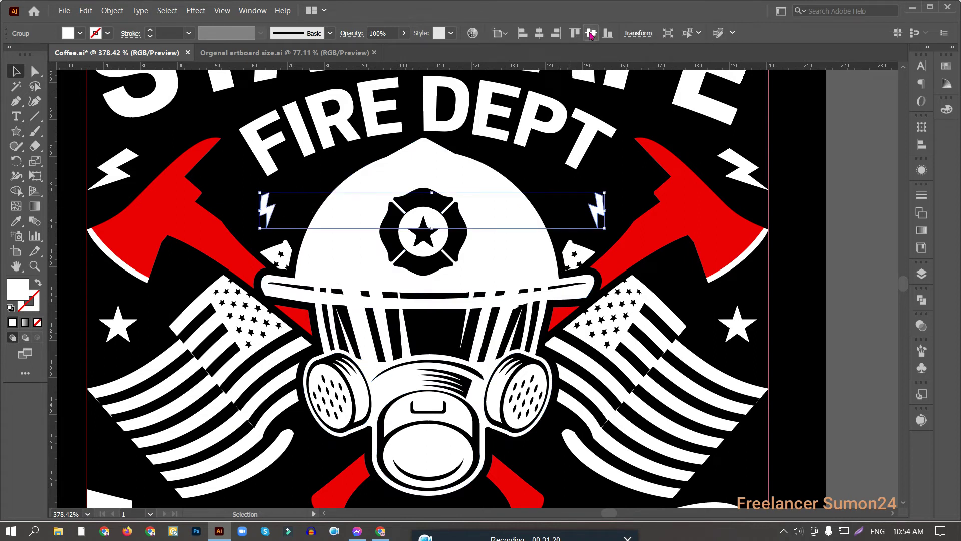
pyautogui.click(539, 33)
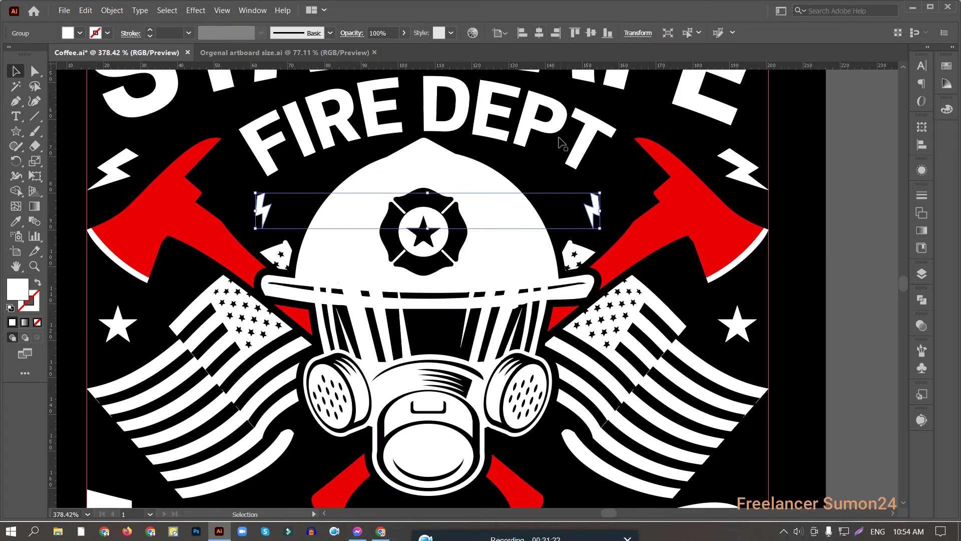
pyautogui.click(554, 187)
# Draw a white-stroked horizontal line from the left guide toward ES 1964 TO, just above JOIN NOW & SAVE LIVES.
pyautogui.scroll(-5, 555, 188)
pyautogui.hscroll(3, 463, 386)
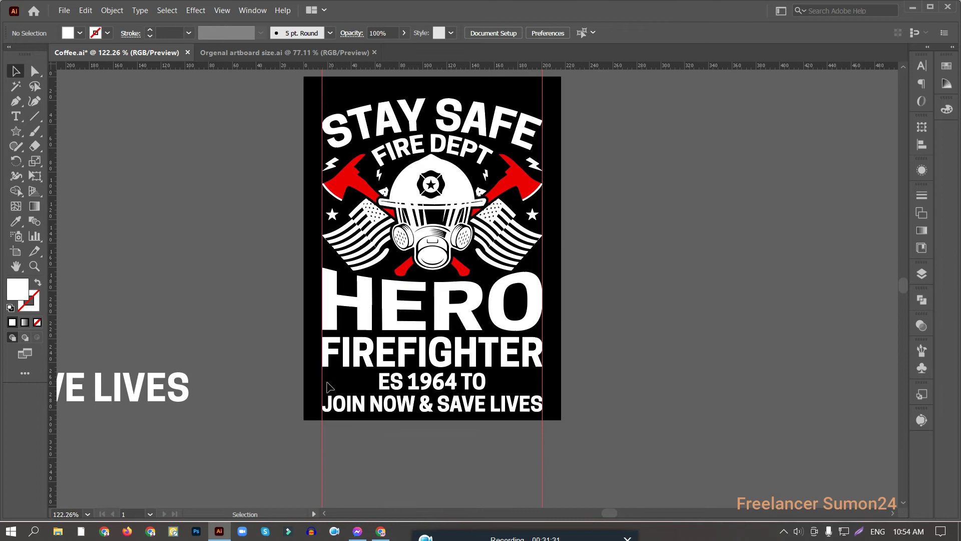
pyautogui.moveTo(357, 429); pyautogui.dragTo(518, 444)
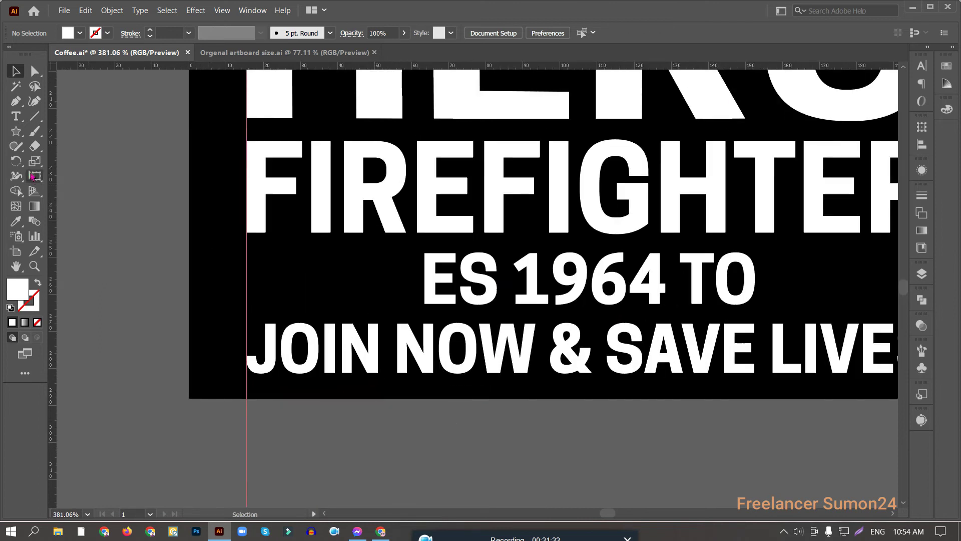
pyautogui.click(35, 119)
pyautogui.scroll(1, 253, 304)
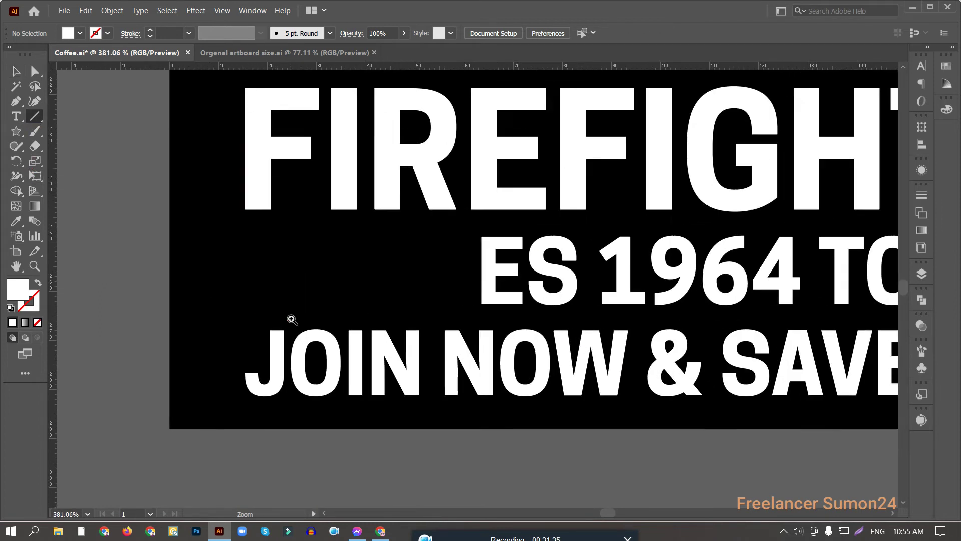
pyautogui.moveTo(245, 309)
pyautogui.mouseDown()
pyautogui.moveTo(481, 309)
pyautogui.moveTo(469, 308)
pyautogui.mouseUp()
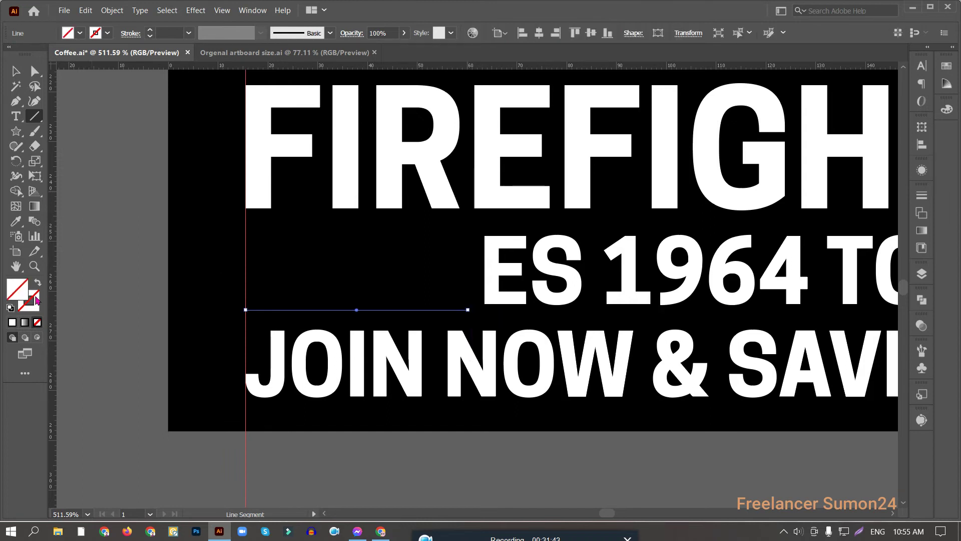
pyautogui.hotkey('shift', 'x')
pyautogui.press('v')
pyautogui.click(324, 281)
pyautogui.scroll(1, 330, 288)
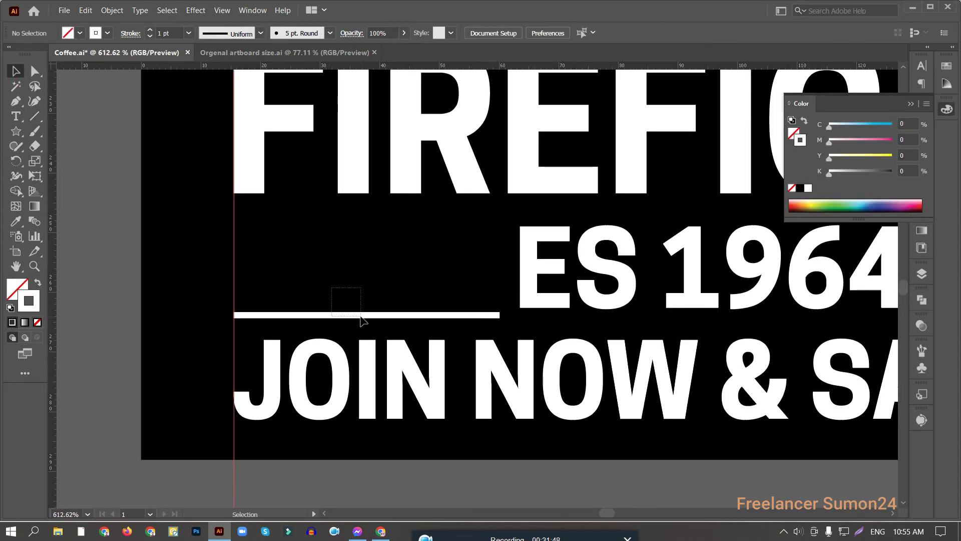
# Set the line's stroke weight to 0.75 pt with a round cap.
pyautogui.moveTo(363, 320); pyautogui.dragTo(363, 320)
pyautogui.doubleClick(161, 33)
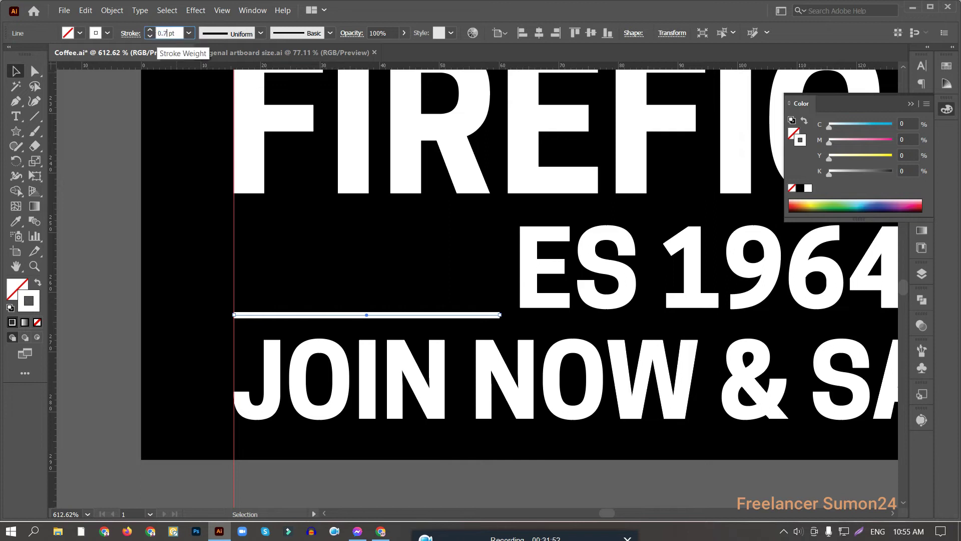
pyautogui.press('Return')
pyautogui.click(922, 196)
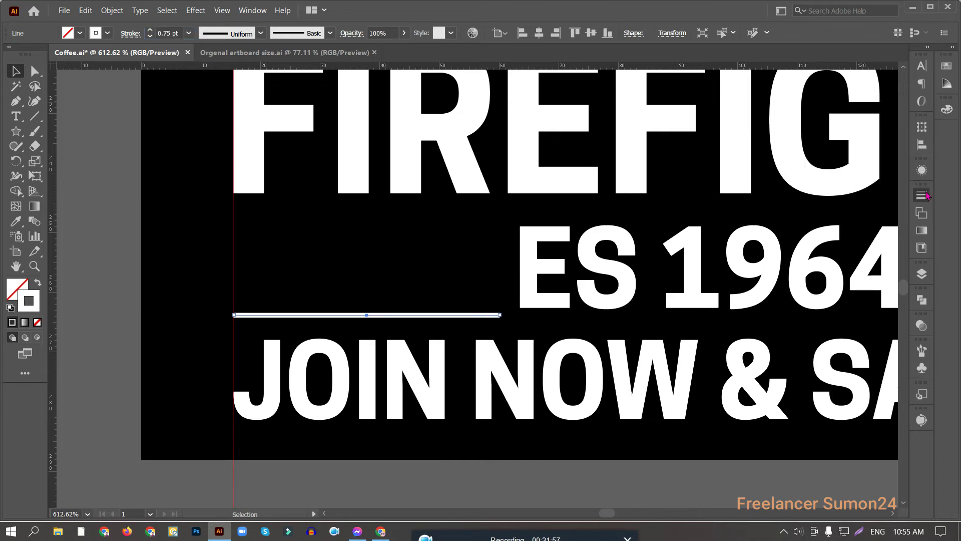
pyautogui.click(824, 228)
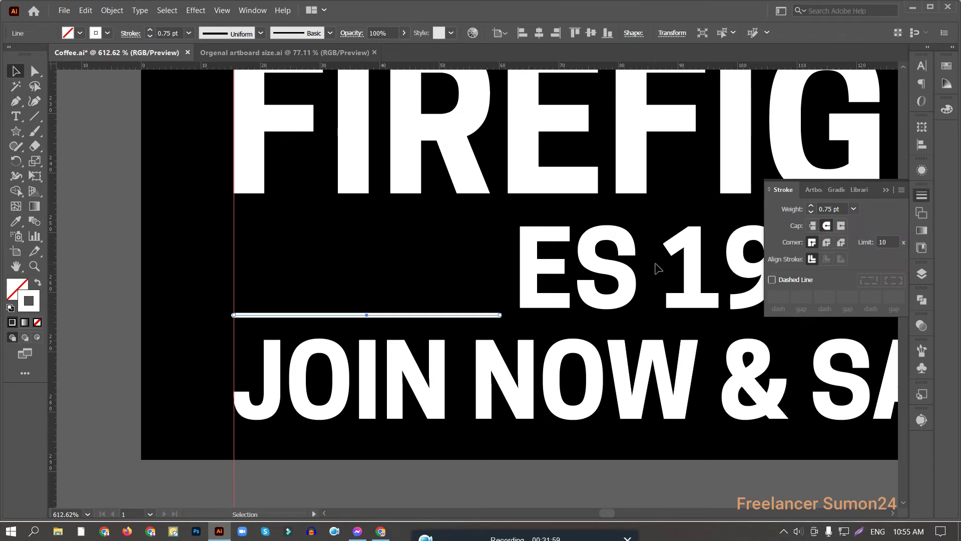
# Expand the stroked line and add two evenly spaced copies stacked above it, to the left of ES 1964 TO.
pyautogui.click(111, 11)
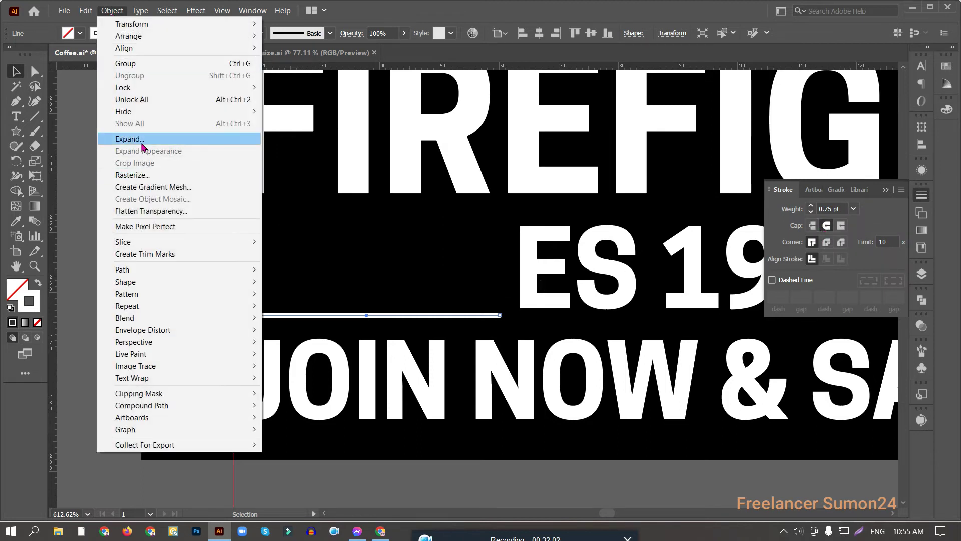
pyautogui.click(280, 135)
pyautogui.press('a')
pyautogui.scroll(-2, 375, 264)
pyautogui.scroll(2, 397, 300)
pyautogui.moveTo(351, 302); pyautogui.dragTo(344, 270)
pyautogui.hotkey('ctrl', 'd')
# Align the stacked lines beside ES 1964 TO, bringing their ends flush at the left edge of the text block.
pyautogui.keyDown('shift'); pyautogui.click(463, 242); pyautogui.keyUp('shift')
pyautogui.click(575, 33)
pyautogui.press('v')
pyautogui.moveTo(379, 243); pyautogui.dragTo(466, 277)
pyautogui.click(475, 266)
pyautogui.click(575, 33)
pyautogui.click(307, 278)
pyautogui.moveTo(195, 205); pyautogui.dragTo(260, 309)
pyautogui.click(521, 33)
# Shorten the middle line from its left end, keeping its right end flush with the other two lines.
pyautogui.click(261, 254)
pyautogui.moveTo(346, 278); pyautogui.dragTo(318, 275)
pyautogui.click(317, 275)
pyautogui.moveTo(215, 275); pyautogui.dragTo(263, 275)
pyautogui.click(307, 304)
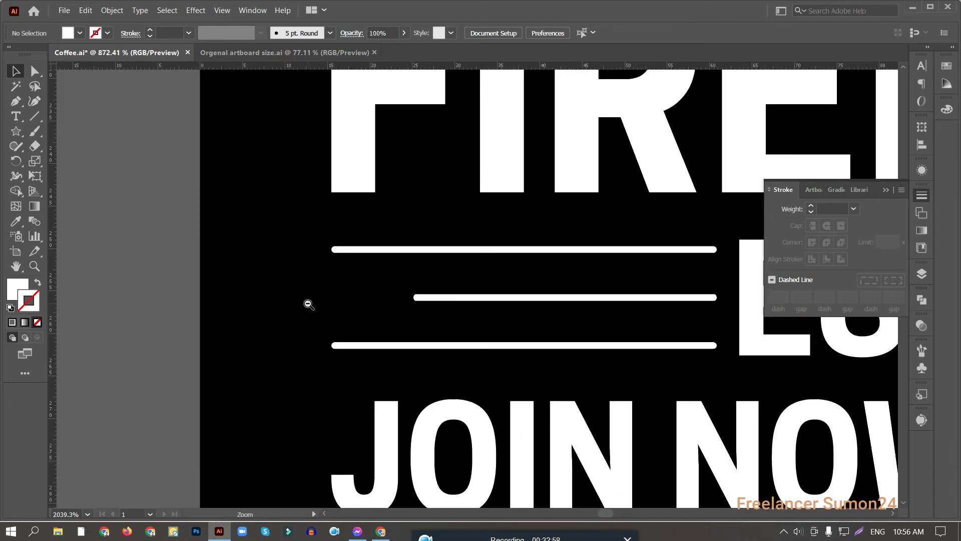
# Group the three lines beside ES 1964 TO.
pyautogui.moveTo(470, 317); pyautogui.dragTo(431, 315)
pyautogui.moveTo(530, 317); pyautogui.dragTo(334, 282)
pyautogui.scroll(-2, 406, 290)
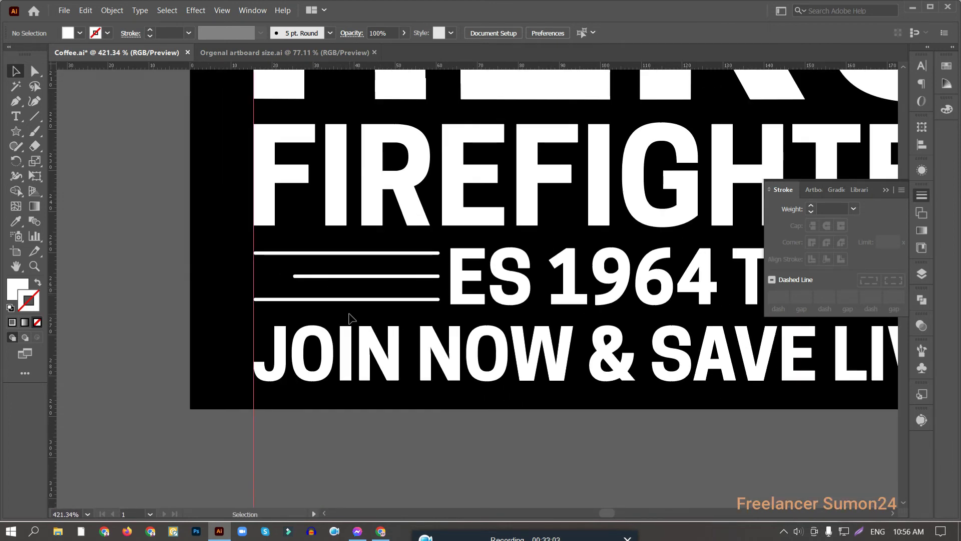
pyautogui.moveTo(374, 249); pyautogui.dragTo(375, 248)
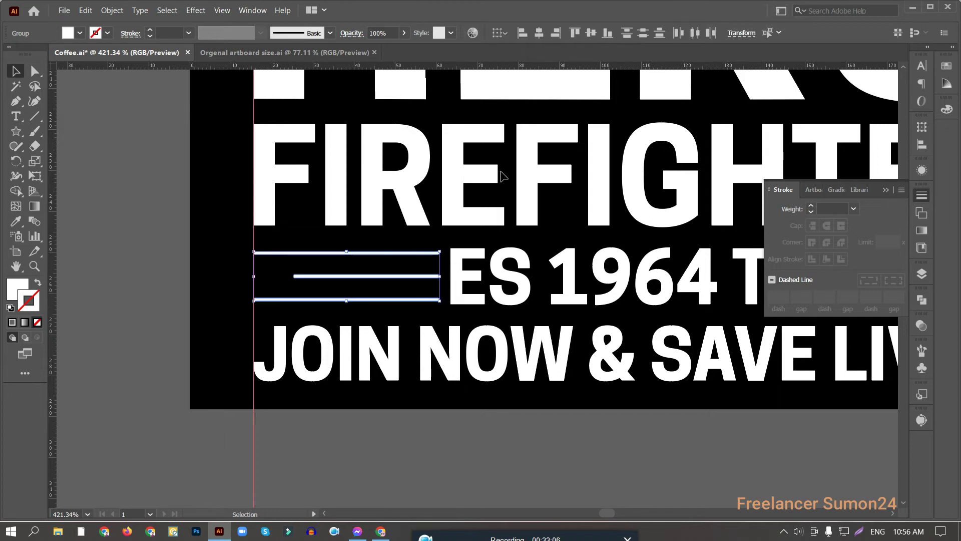
pyautogui.click(554, 33)
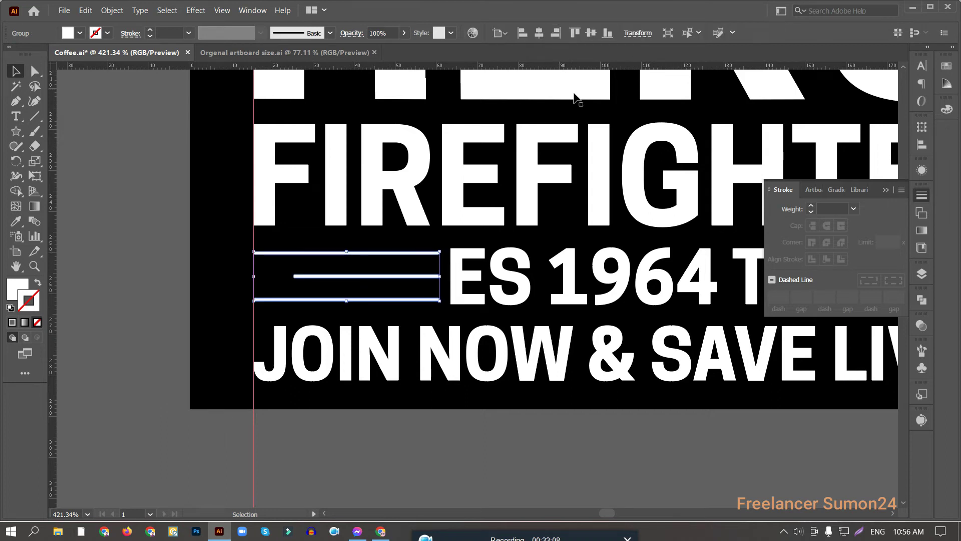
# Reflect a copy of the line group and align it to the right edge of FIREFIGHTER.
pyautogui.scroll(-3, 601, 225)
pyautogui.rightClick(261, 252)
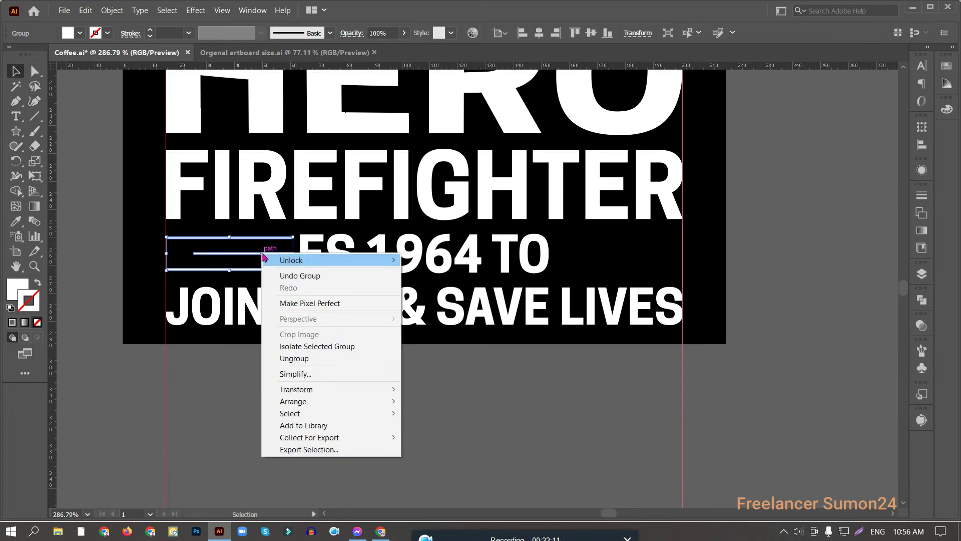
pyautogui.moveTo(337, 393)
pyautogui.click(453, 431)
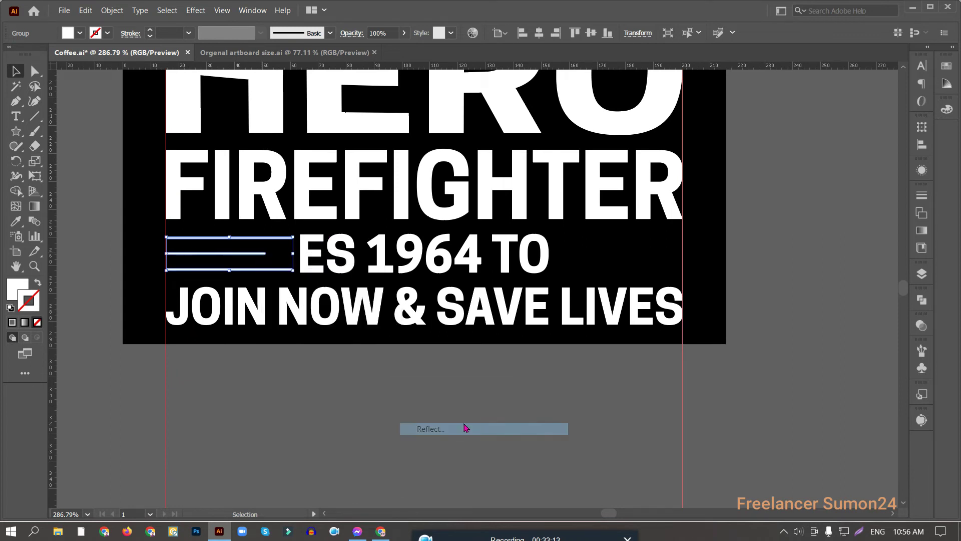
pyautogui.click(682, 389)
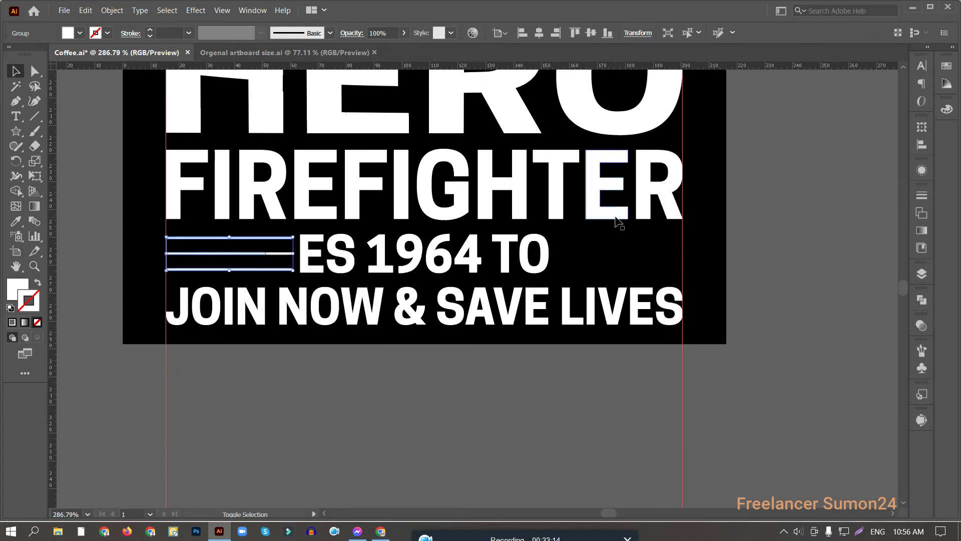
pyautogui.click(616, 219)
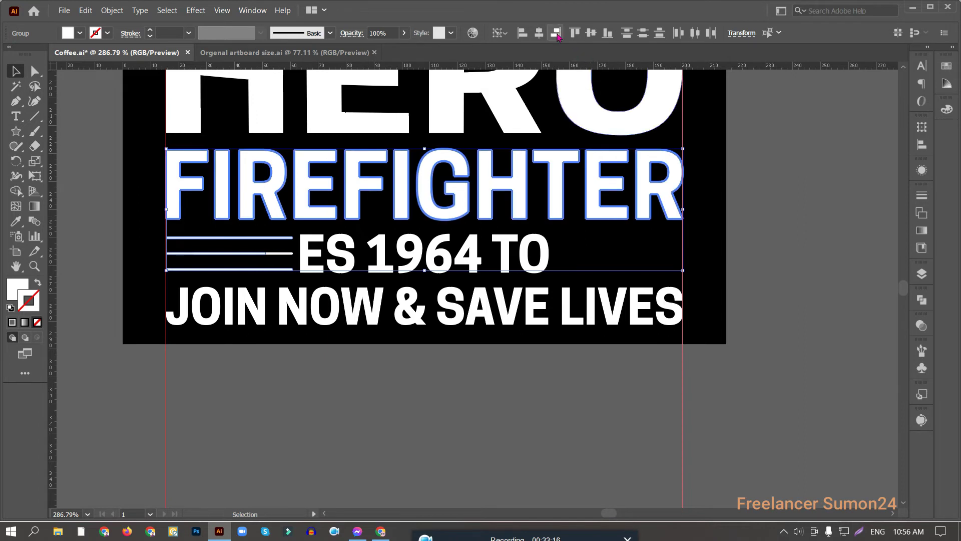
pyautogui.click(765, 274)
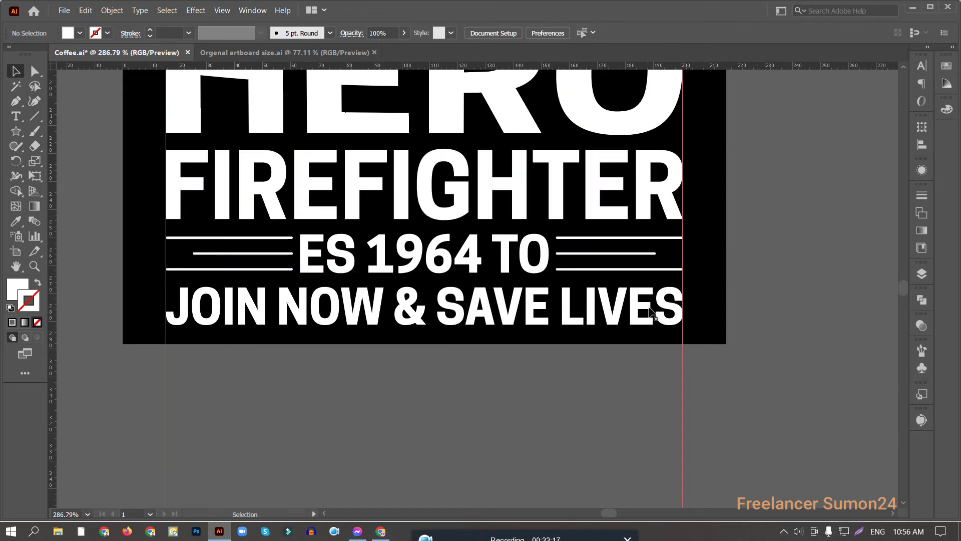
# Group both line sets and center them vertically with the ES 1964 TO text.
pyautogui.click(583, 253)
pyautogui.keyDown('shift'); pyautogui.click(358, 263); pyautogui.keyUp('shift')
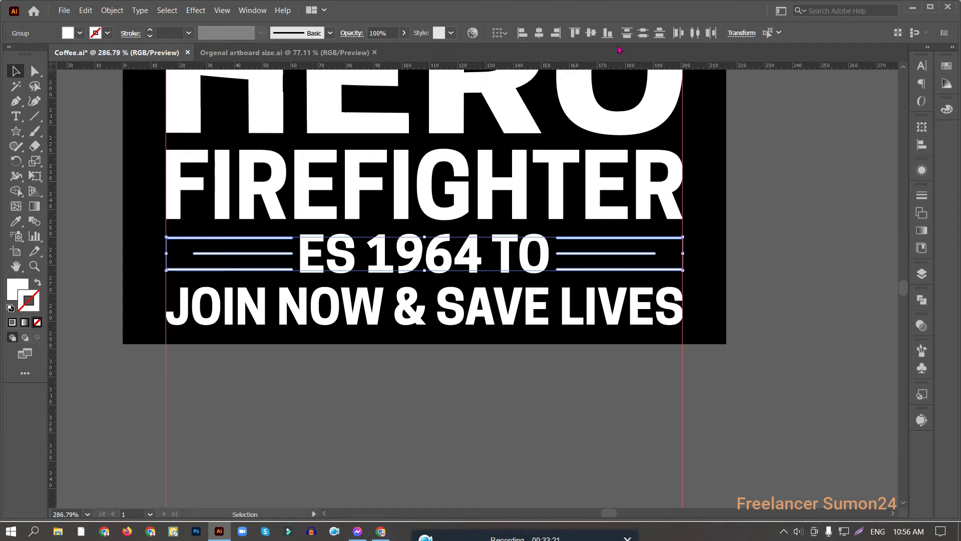
pyautogui.click(592, 33)
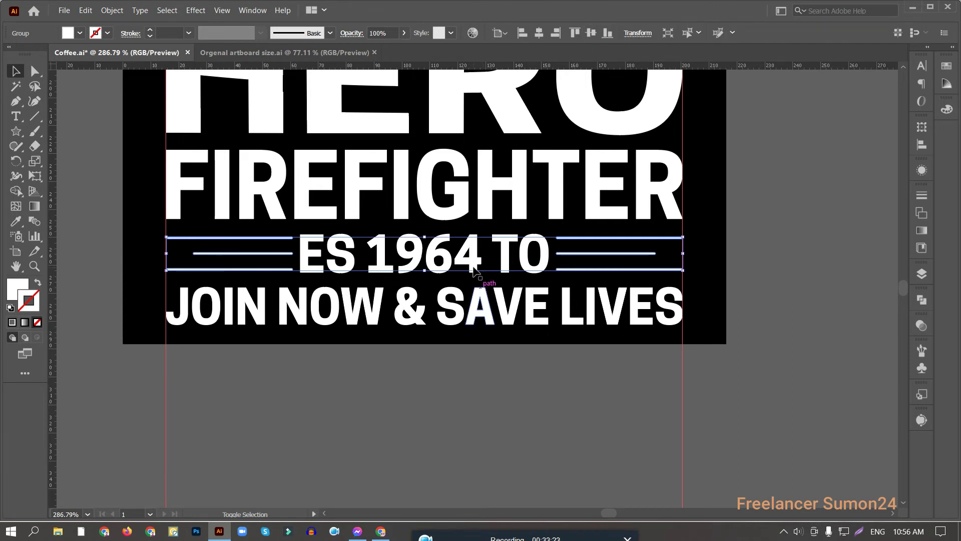
pyautogui.click(590, 253)
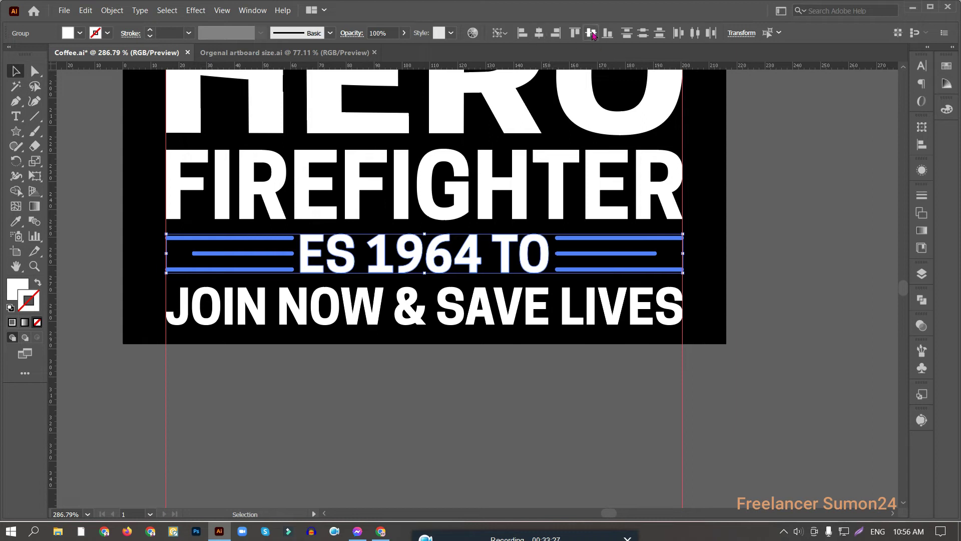
pyautogui.click(752, 259)
pyautogui.scroll(-3, 752, 259)
pyautogui.moveTo(752, 259); pyautogui.dragTo(665, 279)
pyautogui.scroll(-2, 637, 268)
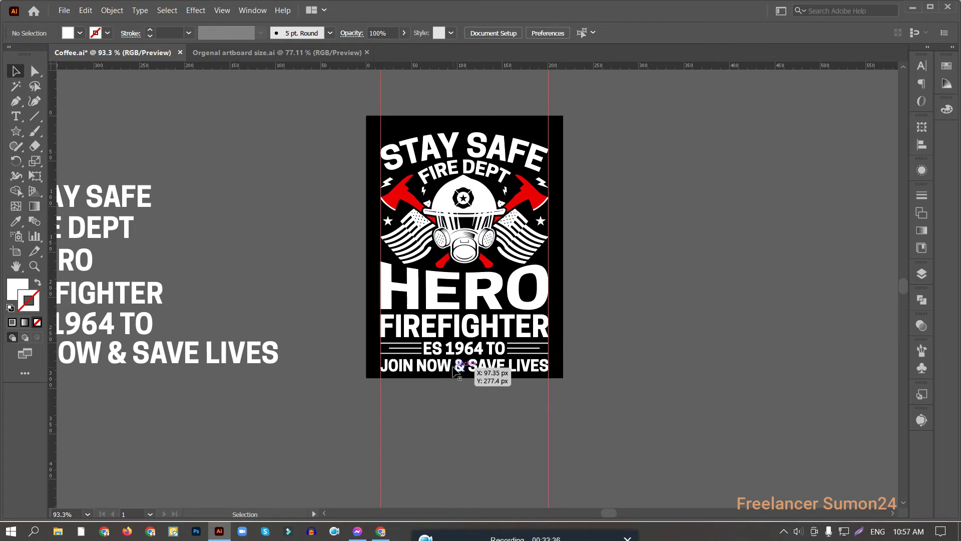
# Switch to Chrome and search Google Images for "firefighter t shirt" to browse color references.
pyautogui.click(381, 532)
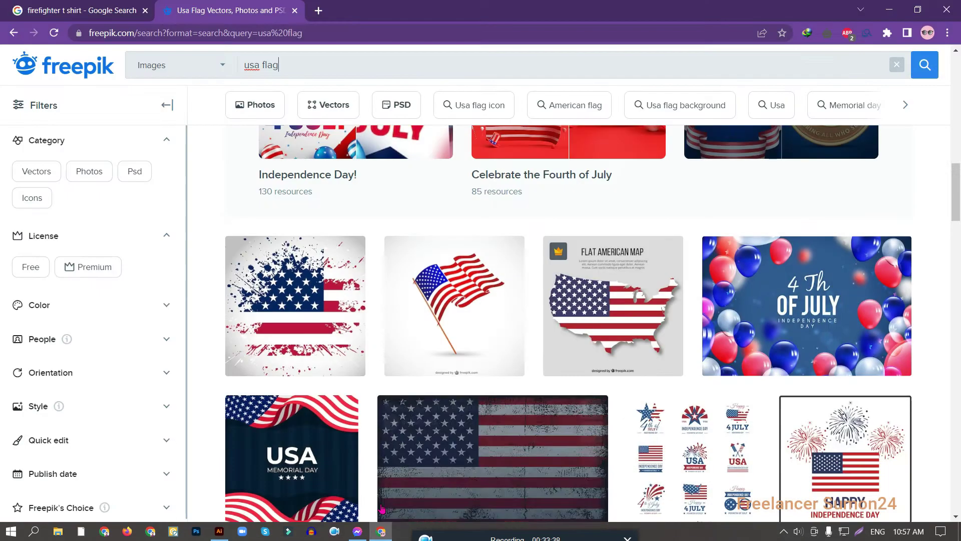
pyautogui.click(135, 11)
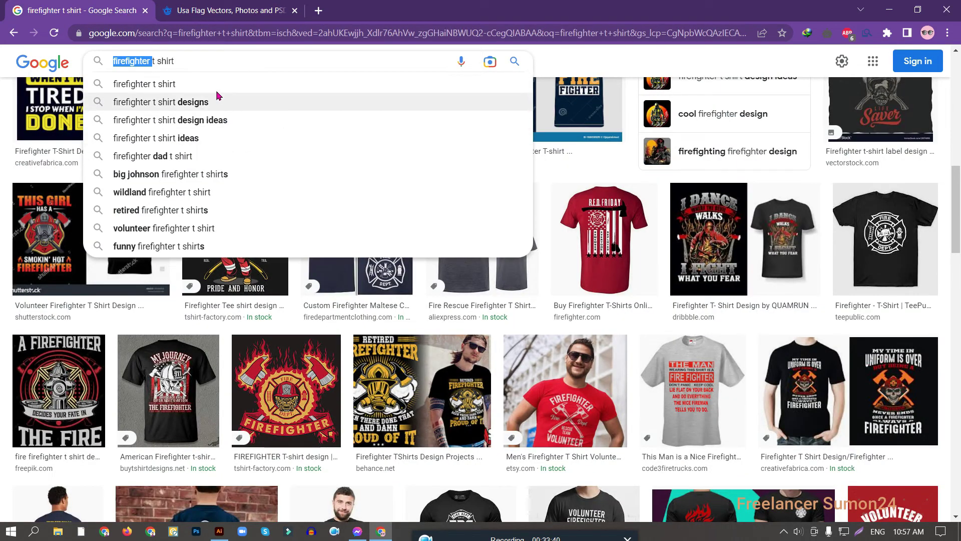
pyautogui.click(177, 55)
pyautogui.press('Return')
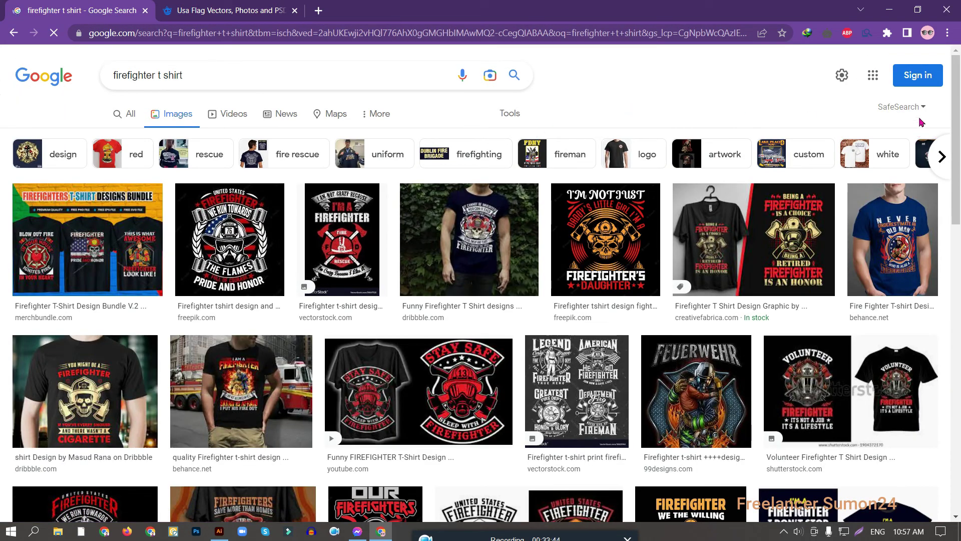
pyautogui.scroll(-1, 957, 110)
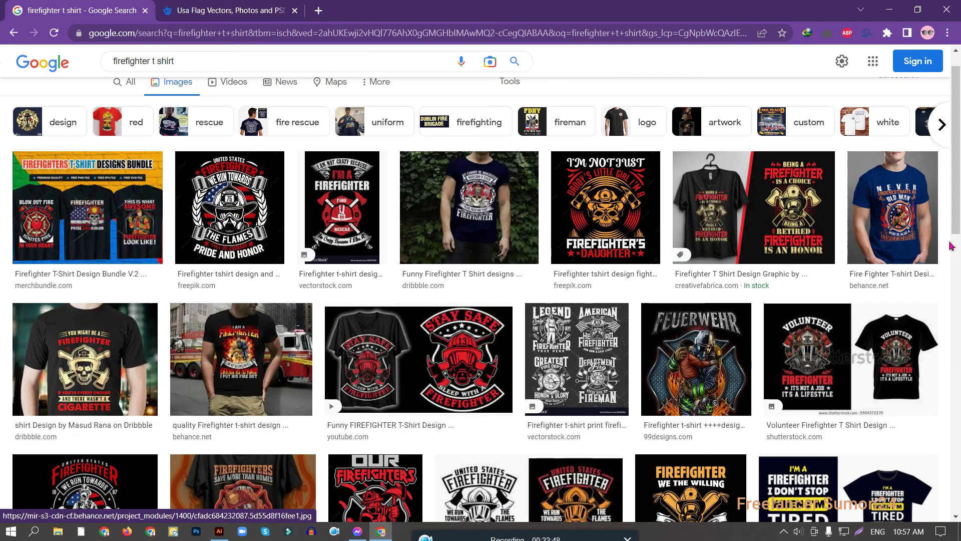
pyautogui.scroll(-4, 958, 156)
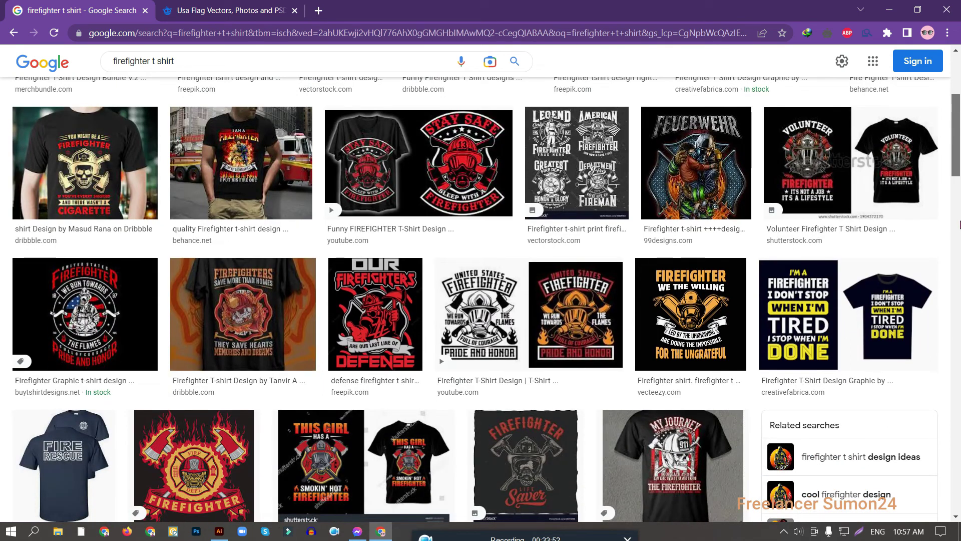
pyautogui.scroll(-1, 959, 225)
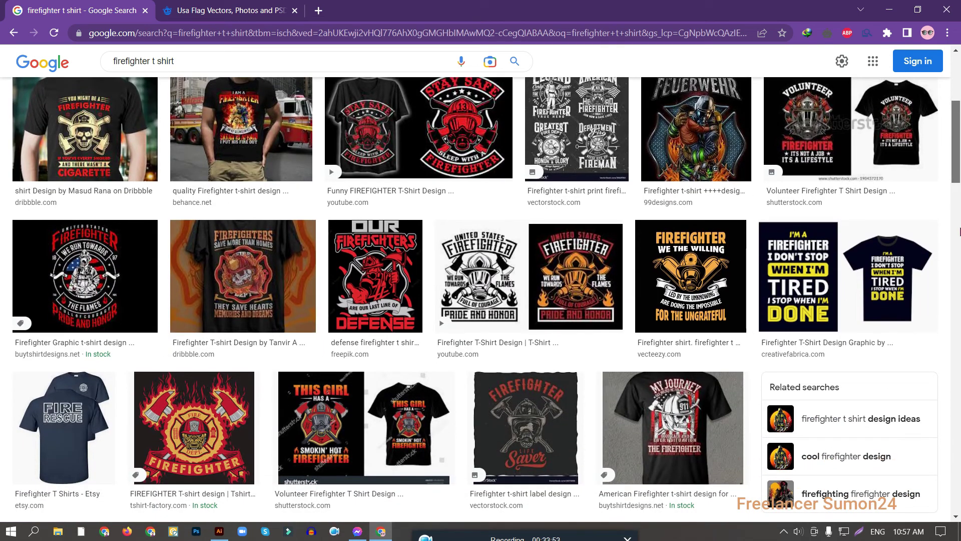
# Capture the FIREFIGHTER WE THE WILLING lettering and paste it into Illustrator, scaled down beside the artboard's right edge.
pyautogui.click(676, 271)
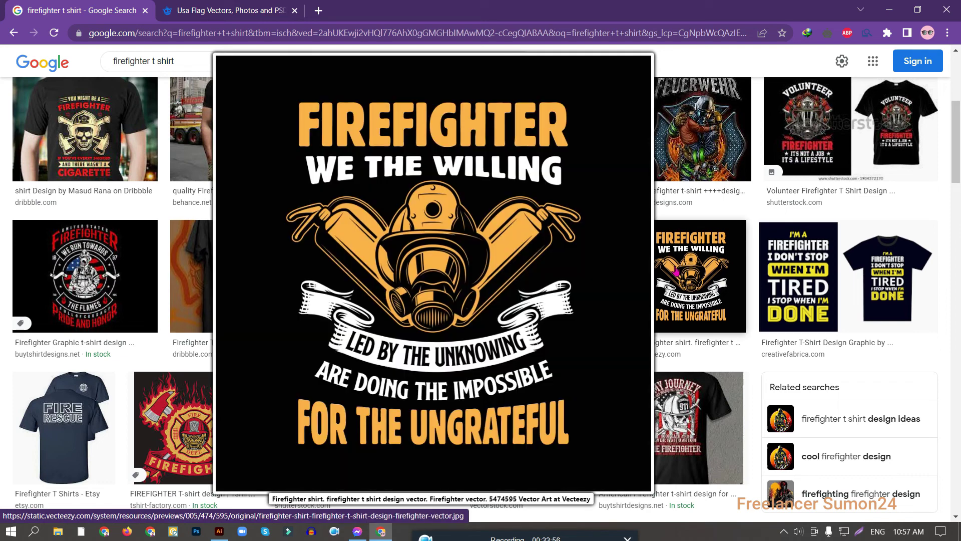
pyautogui.press('Print')
pyautogui.moveTo(280, 77); pyautogui.dragTo(589, 184)
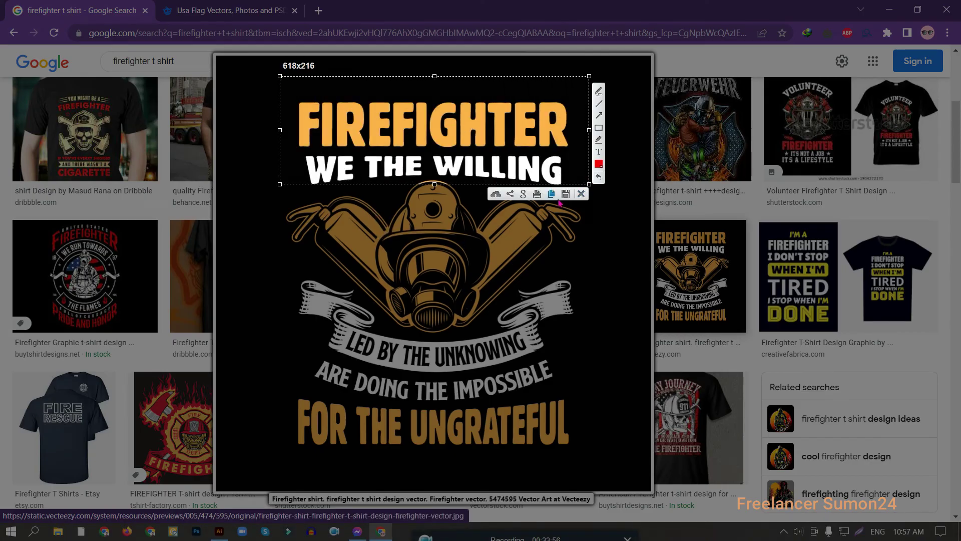
pyautogui.hotkey('ctrl', 'v')
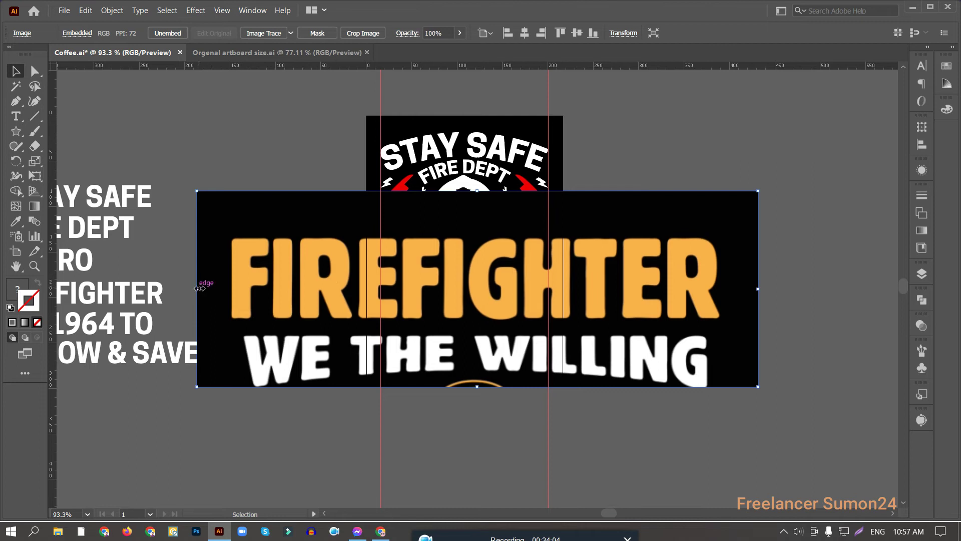
pyautogui.moveTo(199, 288); pyautogui.dragTo(641, 228)
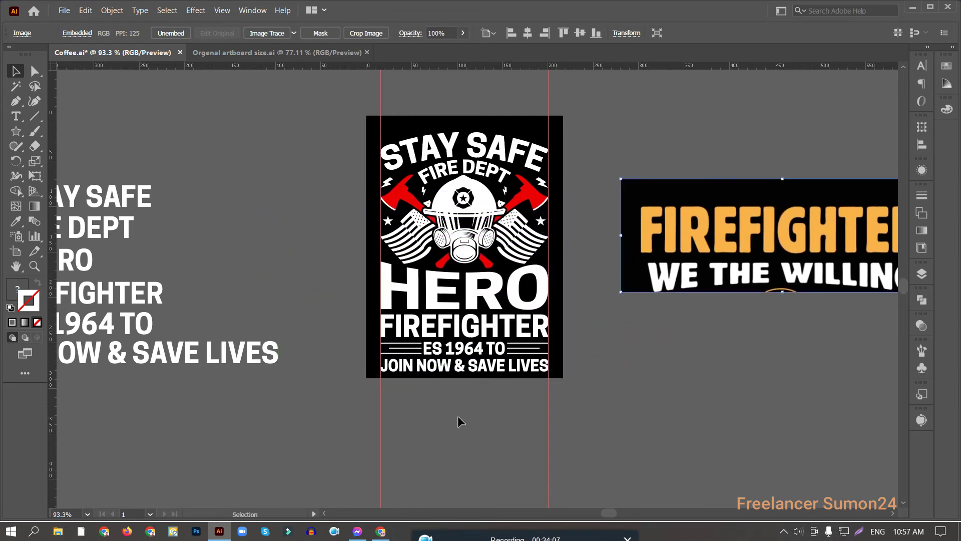
# Capture the YOU MIGHT BE A FIREFIGHTER skull design from Chrome and paste it into Illustrator, scaled down below the first reference.
pyautogui.click(381, 531)
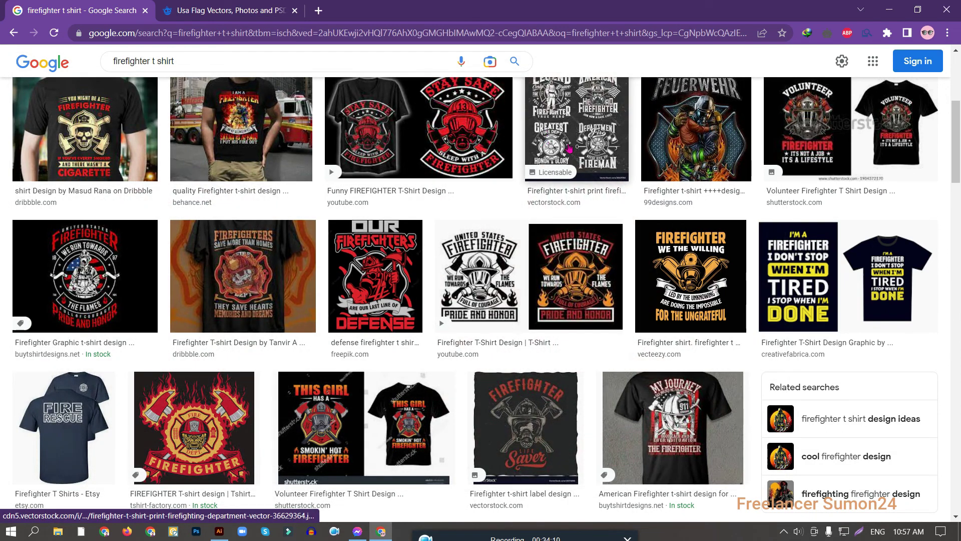
pyautogui.moveTo(467, 126)
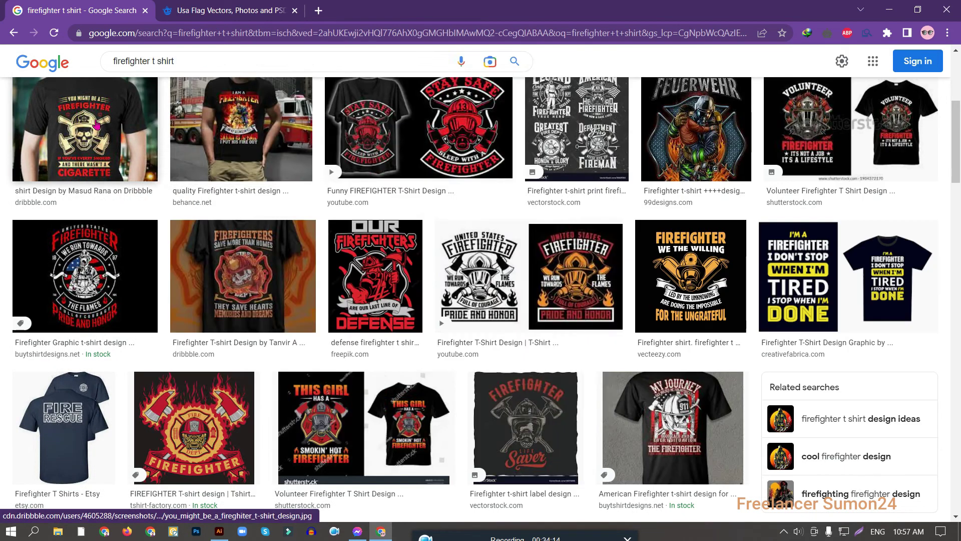
pyautogui.moveTo(97, 125)
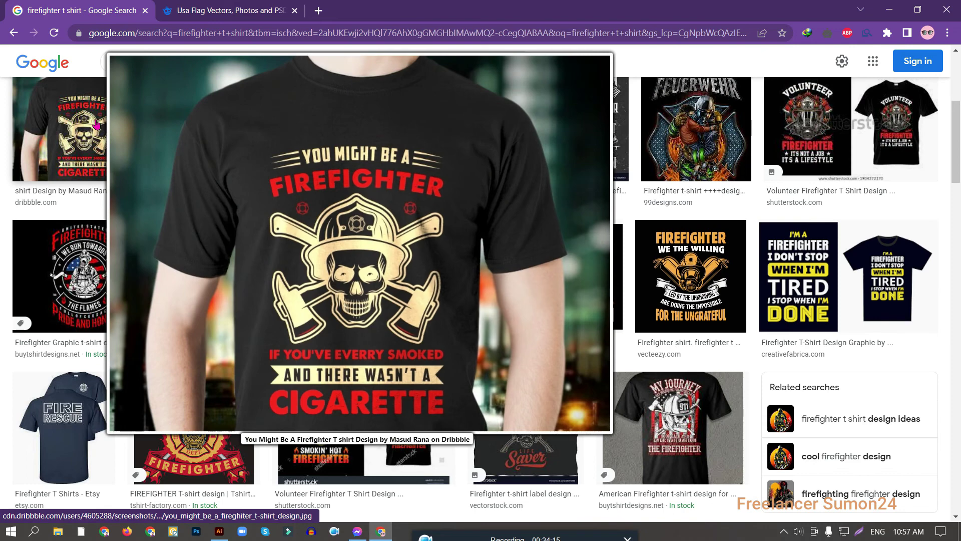
pyautogui.press('Print')
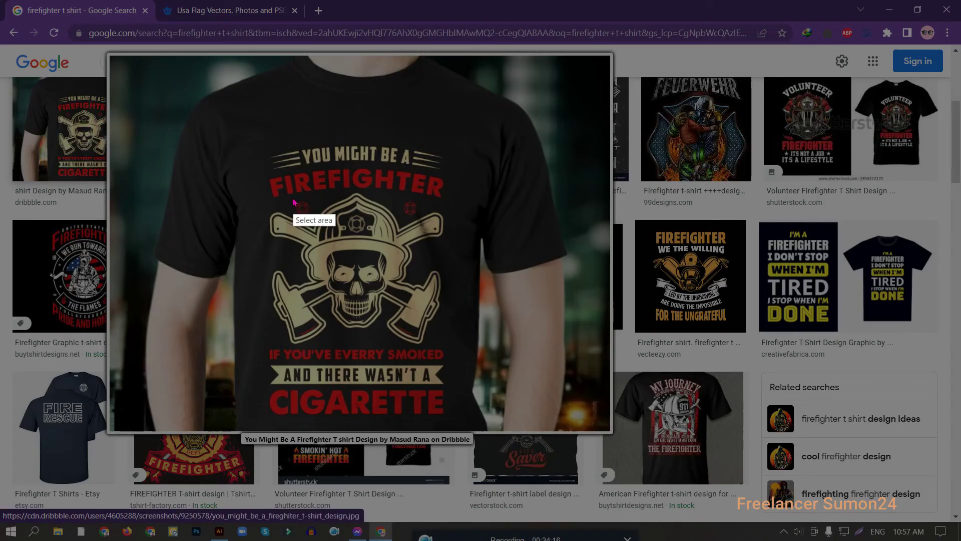
pyautogui.moveTo(247, 142); pyautogui.dragTo(517, 430)
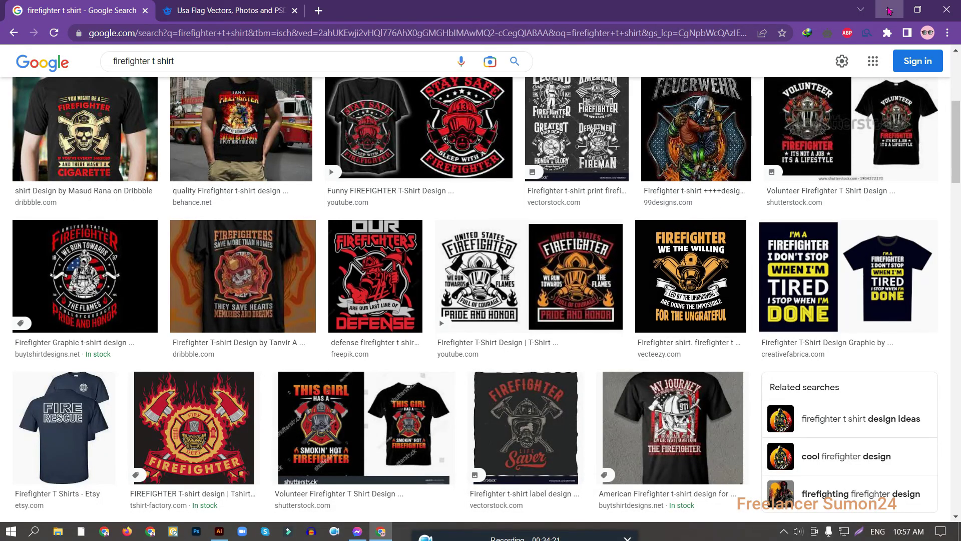
pyautogui.hotkey('alt', 'Tab')
pyautogui.hotkey('ctrl', 'v')
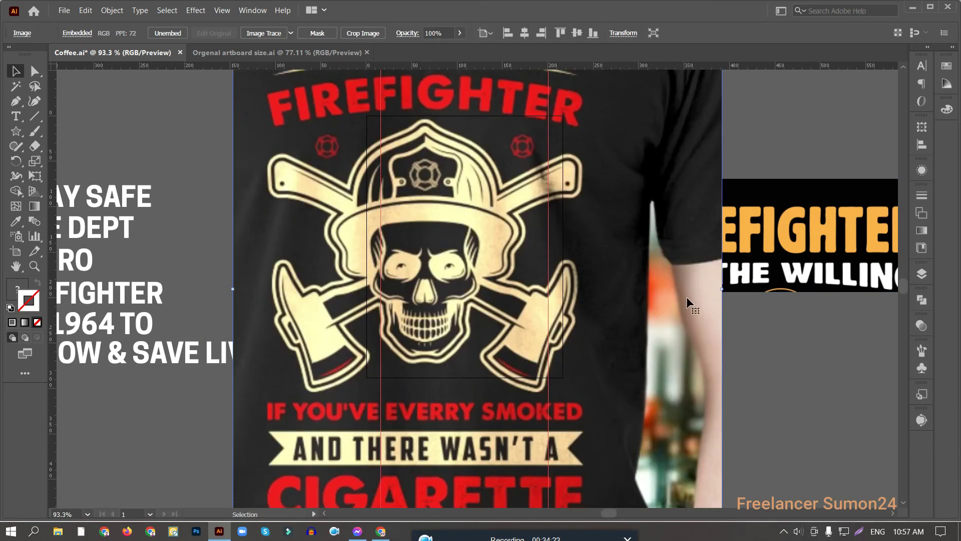
pyautogui.moveTo(721, 293); pyautogui.dragTo(580, 280)
pyautogui.click(421, 268)
# Recolor the whole helmet, axes and flags emblem with the red sampled from the CIGARETTE lettering in the skull reference.
pyautogui.scroll(-3, 420, 268)
pyautogui.scroll(3, 420, 268)
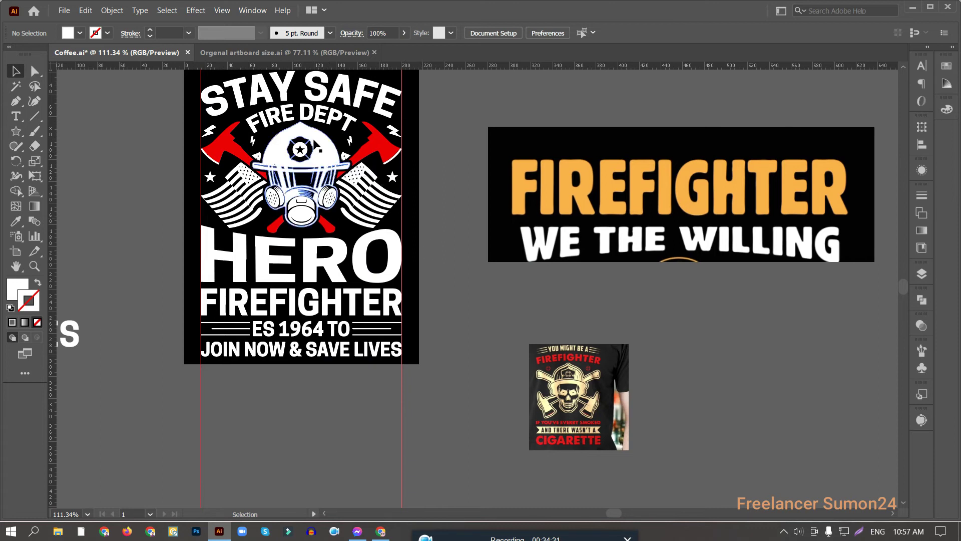
pyautogui.click(301, 190)
pyautogui.press('i')
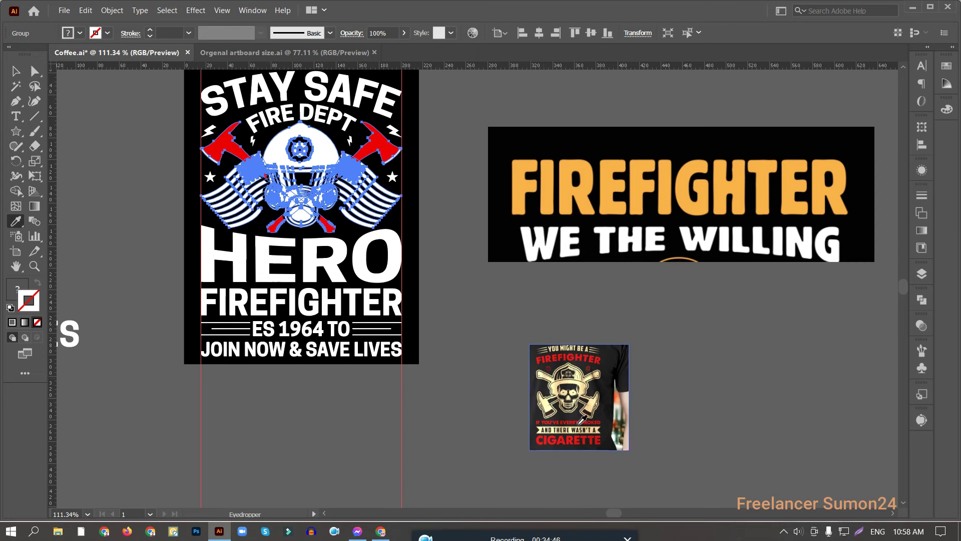
pyautogui.scroll(10, 576, 423)
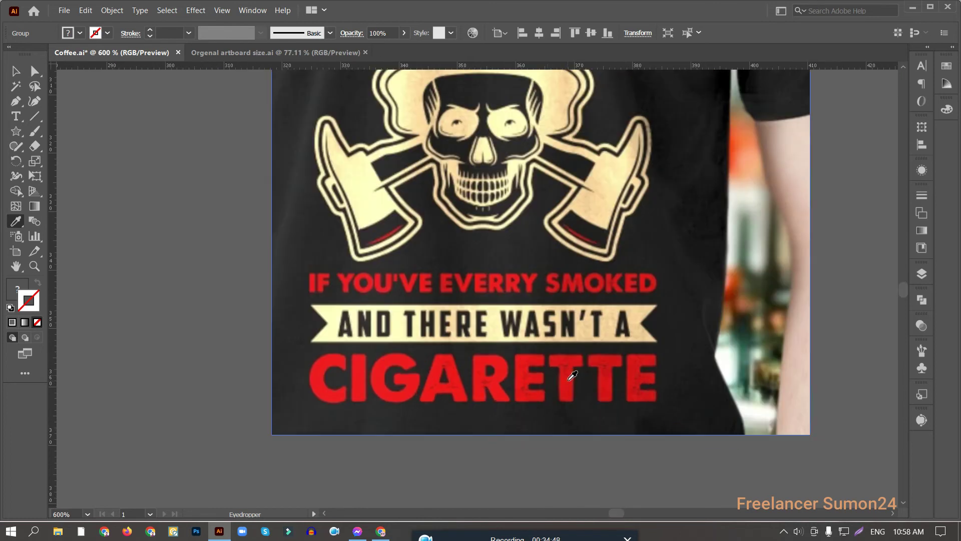
pyautogui.scroll(-10, 572, 376)
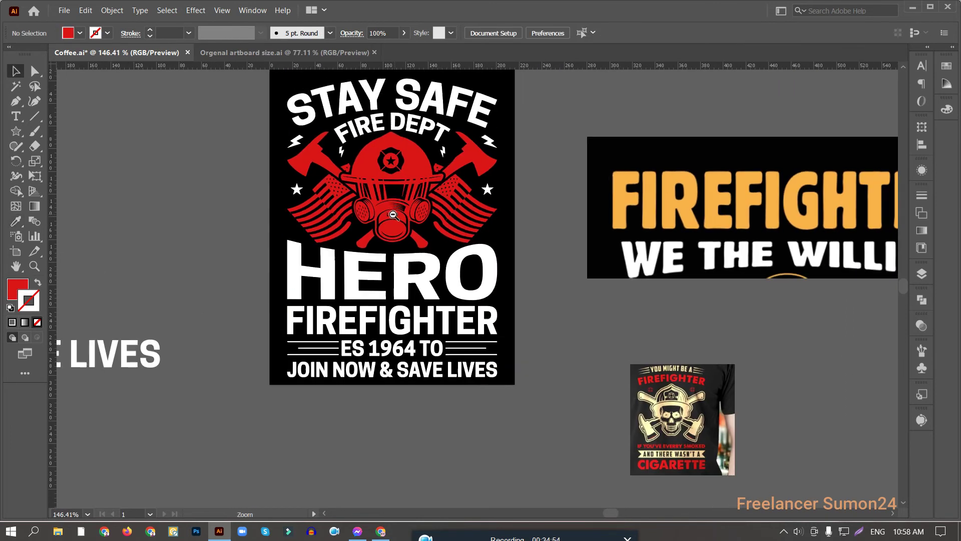
pyautogui.moveTo(411, 212); pyautogui.dragTo(361, 216)
pyautogui.scroll(5, 271, 154)
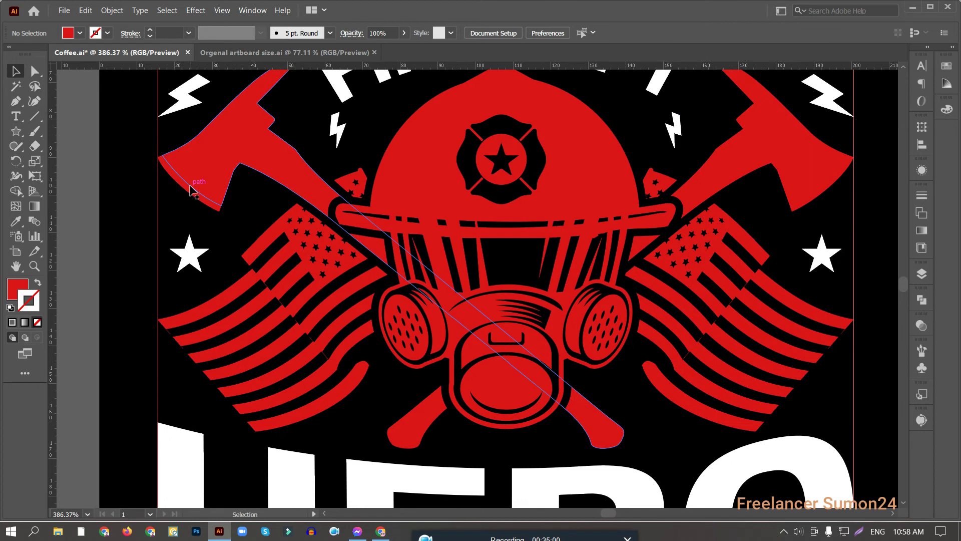
# Recolor the cutting edges of both axe blades white, sampled from the lightning bolt.
pyautogui.press('i')
pyautogui.click(186, 99)
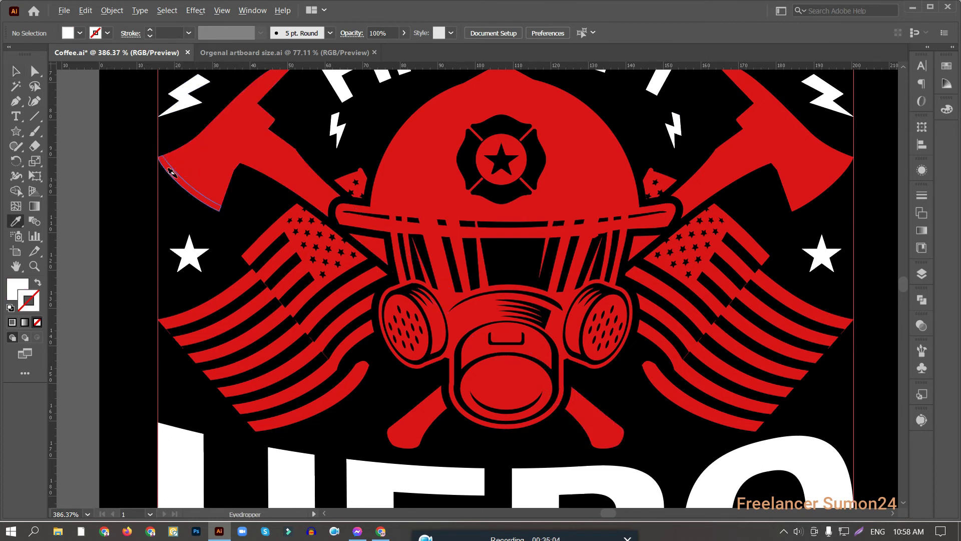
pyautogui.keyDown('alt'); pyautogui.click(172, 175); pyautogui.keyUp('alt')
pyautogui.hotkey('ctrl', 'z')
pyautogui.keyDown('alt'); pyautogui.click(174, 176); pyautogui.keyUp('alt')
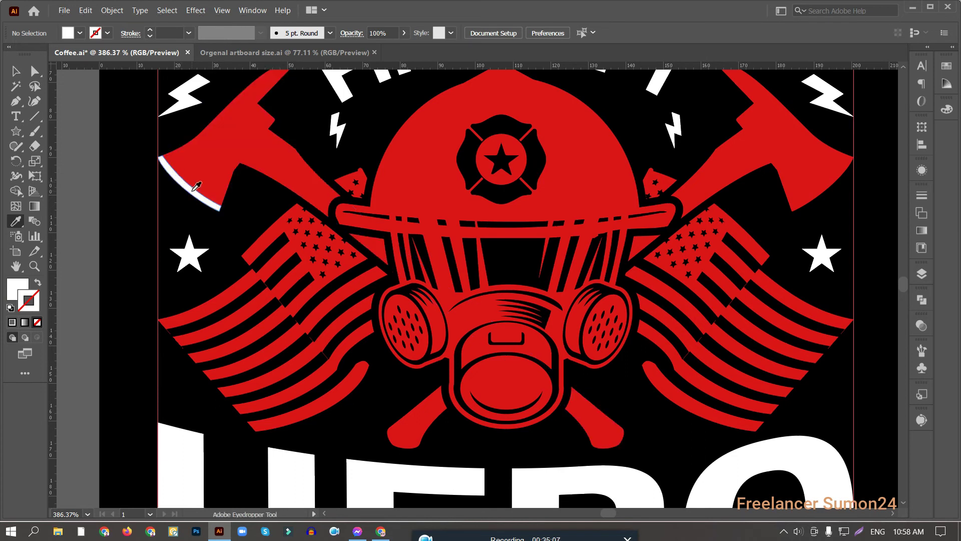
pyautogui.keyDown('alt'); pyautogui.click(822, 181); pyautogui.keyUp('alt')
pyautogui.press('v')
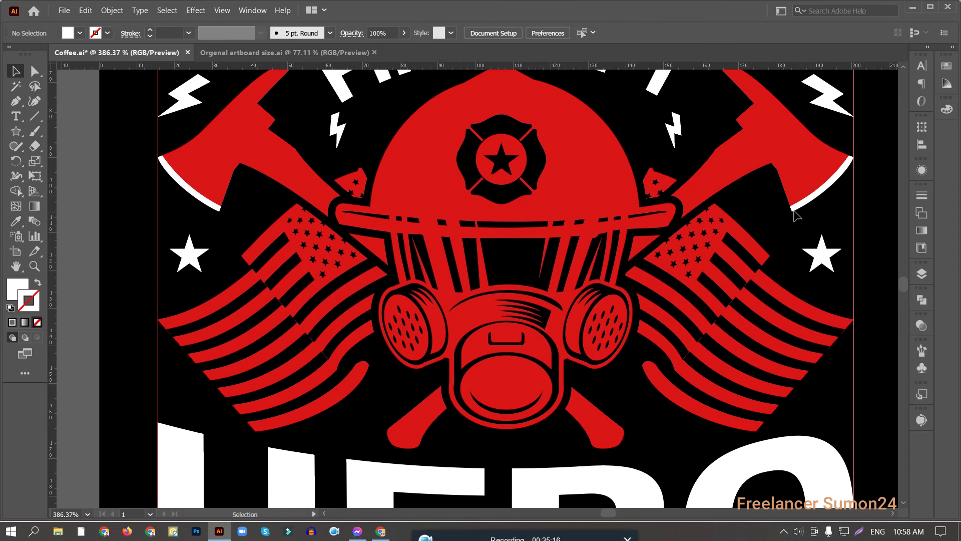
# Recolor the FIREFIGHTER lettering below HERO with the red sampled from the helmet.
pyautogui.moveTo(774, 213); pyautogui.dragTo(674, 211)
pyautogui.moveTo(749, 226); pyautogui.dragTo(540, 201)
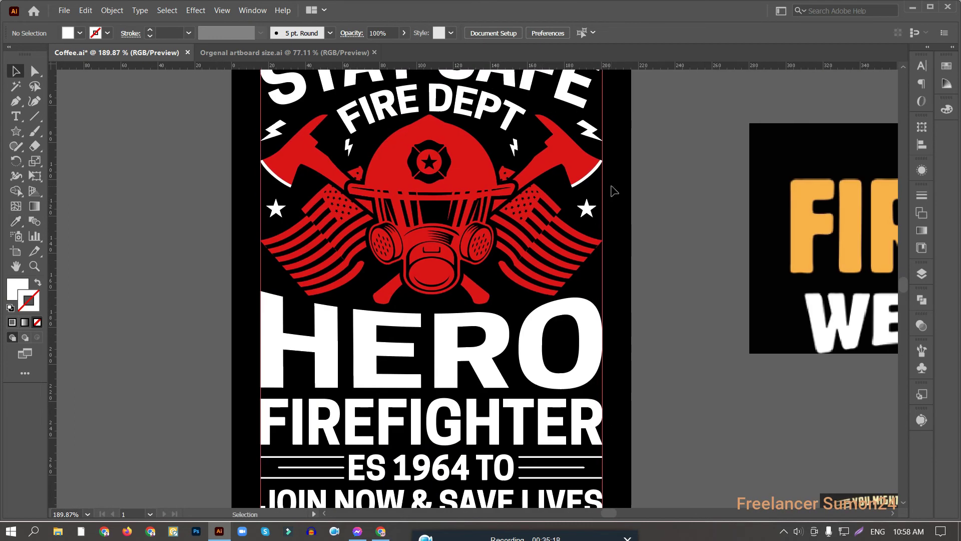
pyautogui.scroll(-3, 575, 197)
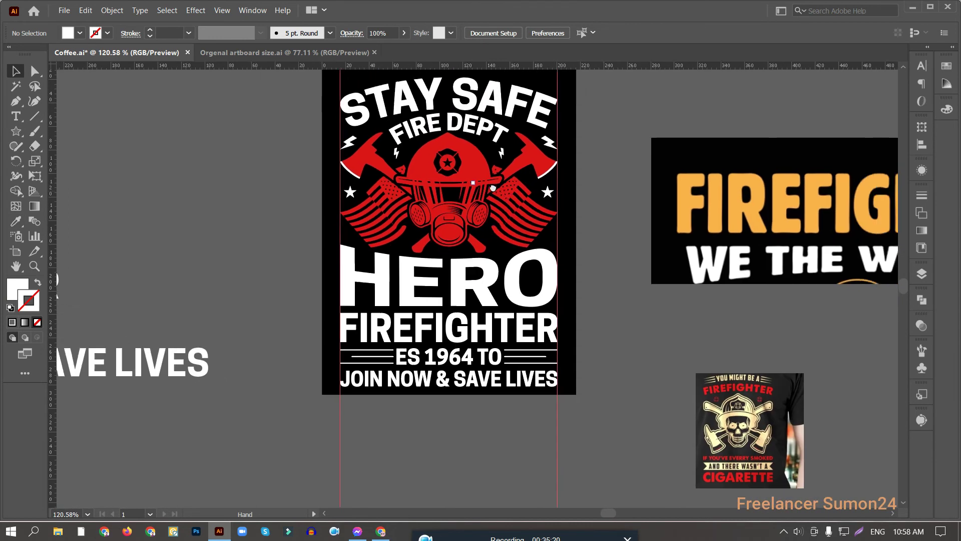
pyautogui.click(468, 321)
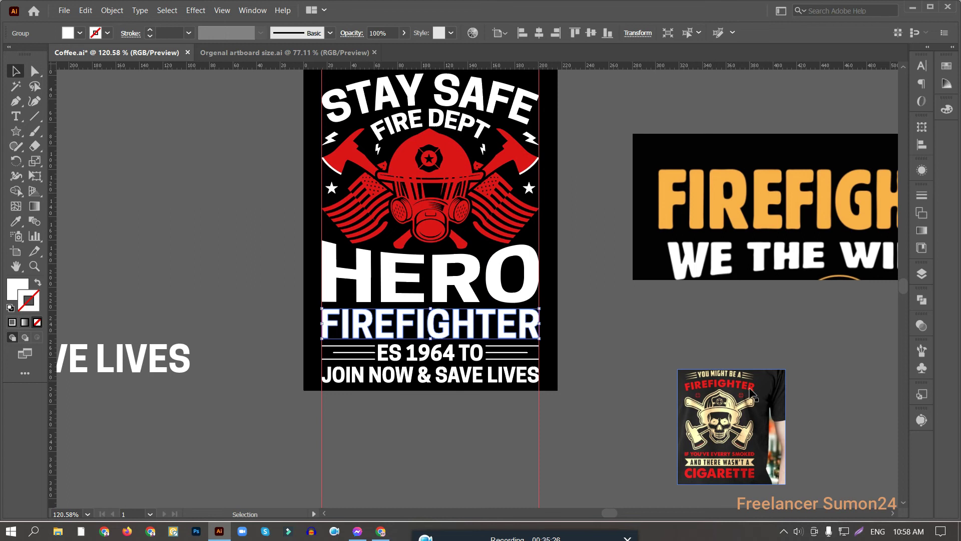
pyautogui.press('i')
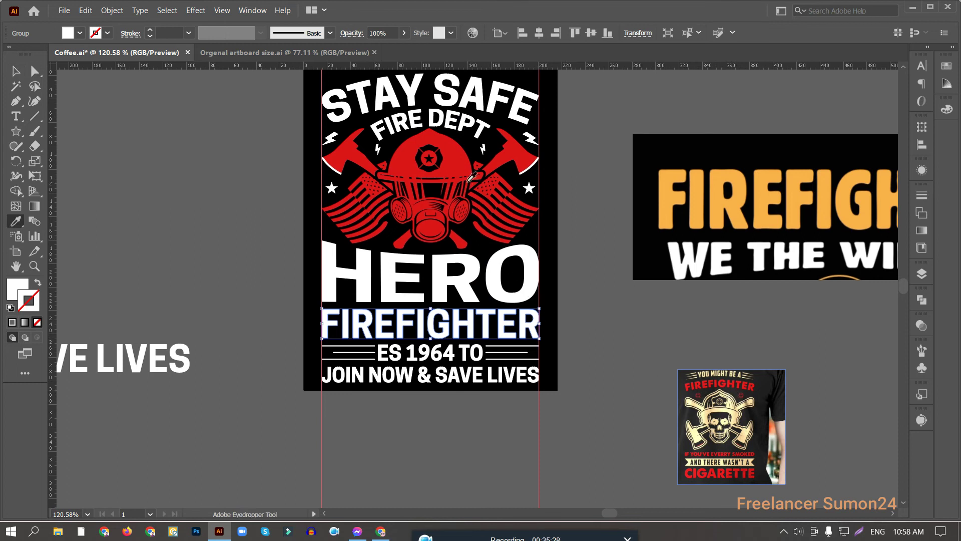
pyautogui.click(471, 175)
pyautogui.press('v')
pyautogui.click(602, 249)
pyautogui.scroll(-1, 533, 334)
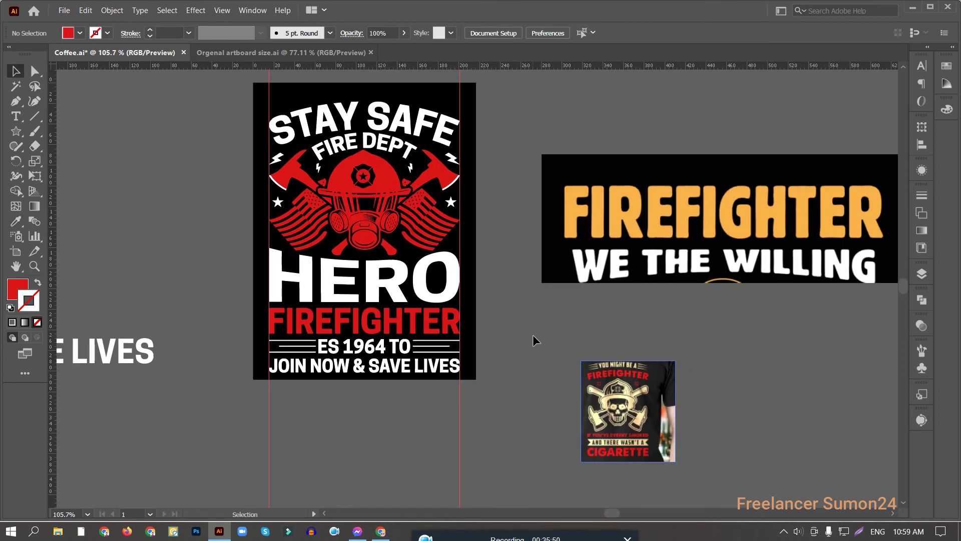
# Recolor the JOIN NOW & SAVE LIVES line and the HERO lettering with the orange sampled from the FIREFIGHTER reference.
pyautogui.click(408, 373)
pyautogui.press('i')
pyautogui.click(721, 215)
pyautogui.keyDown('ctrl'); pyautogui.click(456, 270); pyautogui.keyUp('ctrl')
pyautogui.click(721, 216)
pyautogui.press('v')
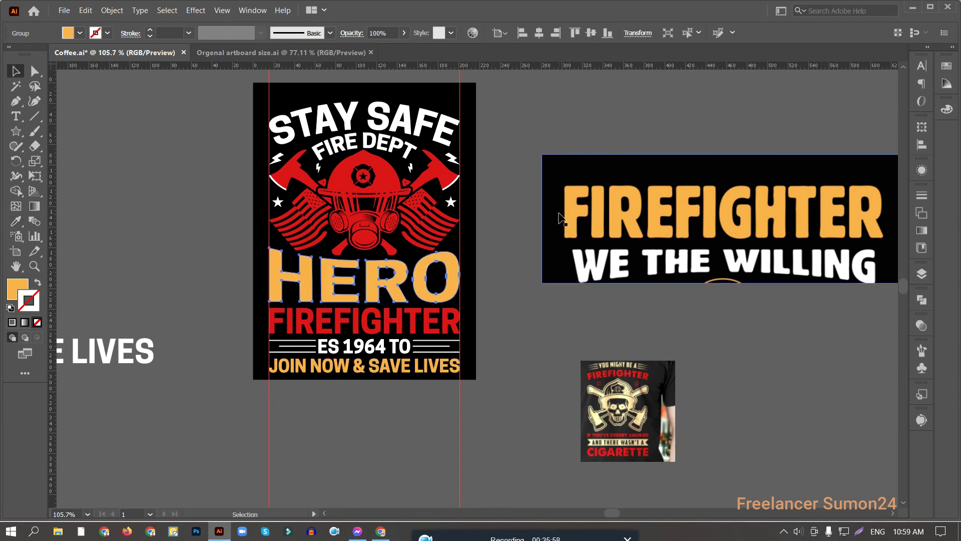
pyautogui.click(522, 312)
# Recolor the arched STAY SAFE lettering in the same red as the helmet.
pyautogui.scroll(1, 501, 239)
pyautogui.click(373, 168)
pyautogui.scroll(4, 373, 170)
pyautogui.press('a')
pyautogui.press('v')
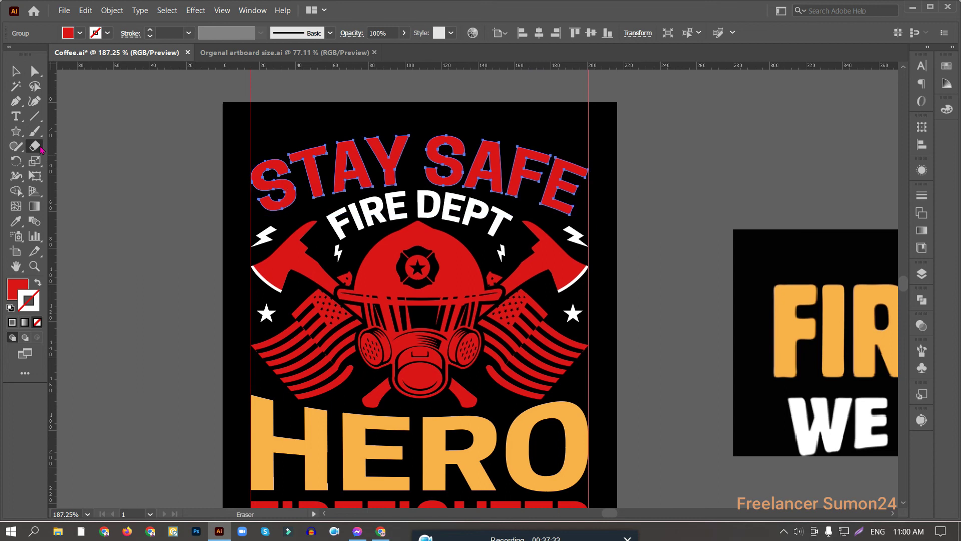
# Divide the STAY SAFE letters along a wide arc through their lower part using a very large Eraser brush.
pyautogui.click(39, 152)
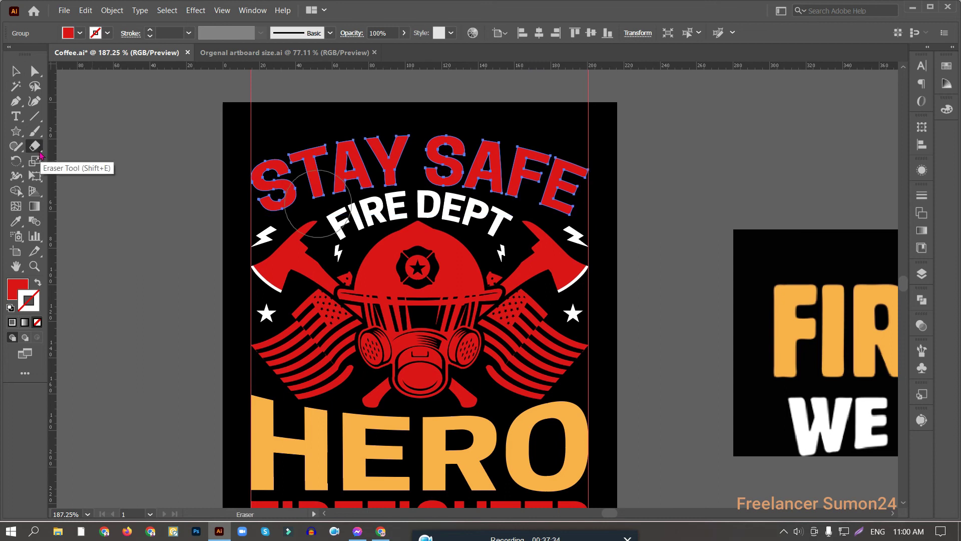
pyautogui.click(40, 153)
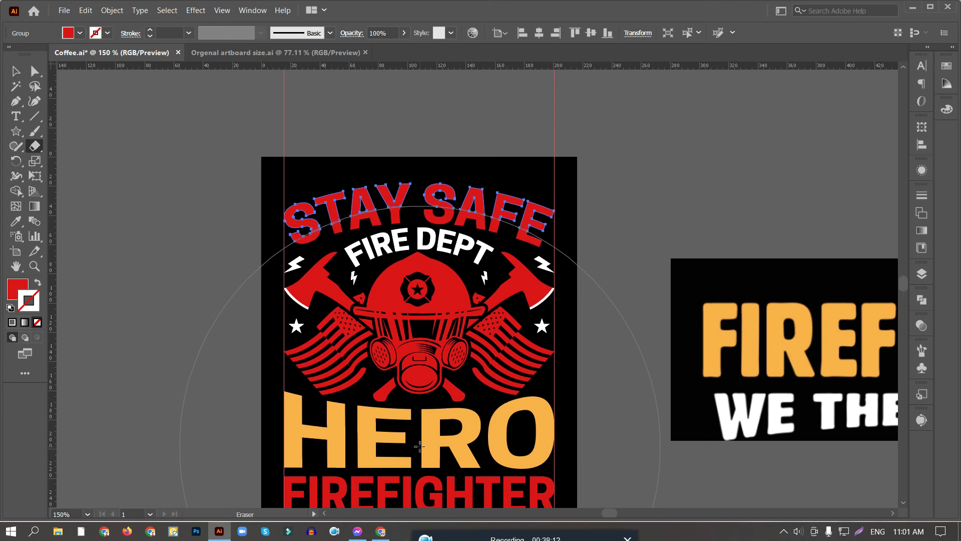
pyautogui.click(16, 70)
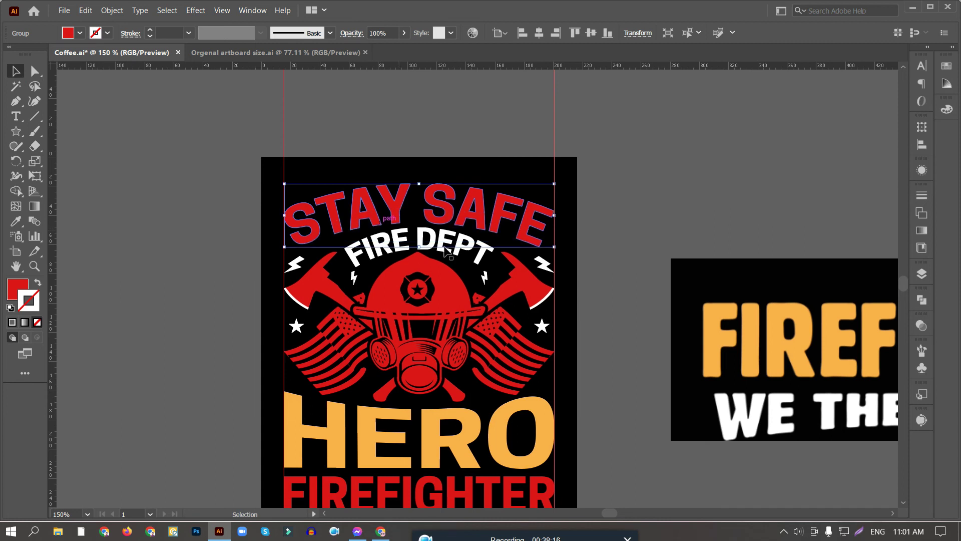
# Recolor the lower part of the divided STAY SAFE letters with the orange sampled from HERO.
pyautogui.press('i')
pyautogui.click(548, 408)
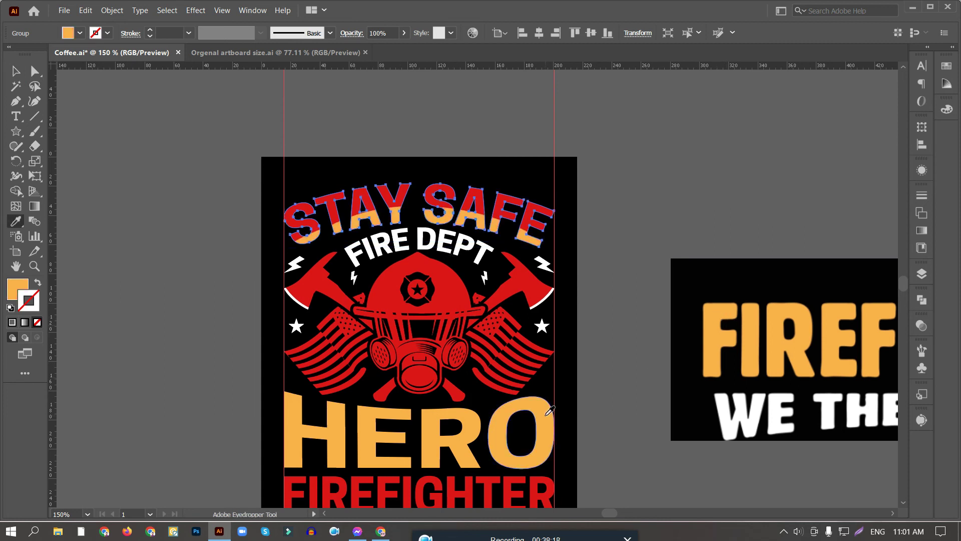
pyautogui.press('v')
pyautogui.click(611, 374)
pyautogui.scroll(-2, 576, 321)
pyautogui.scroll(-1, 559, 280)
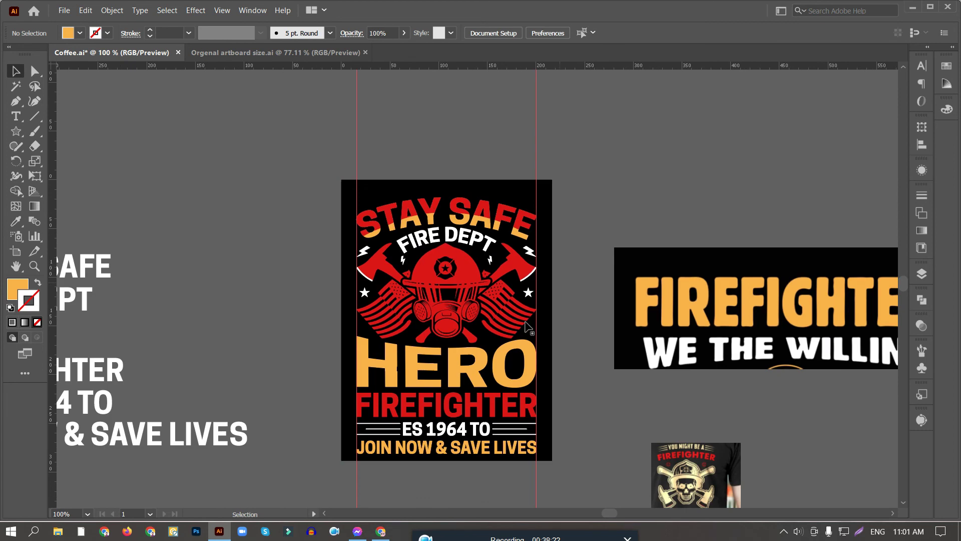
# Recolor the stars and lightning bolts around the emblem with the red of the emblem.
pyautogui.scroll(4, 452, 270)
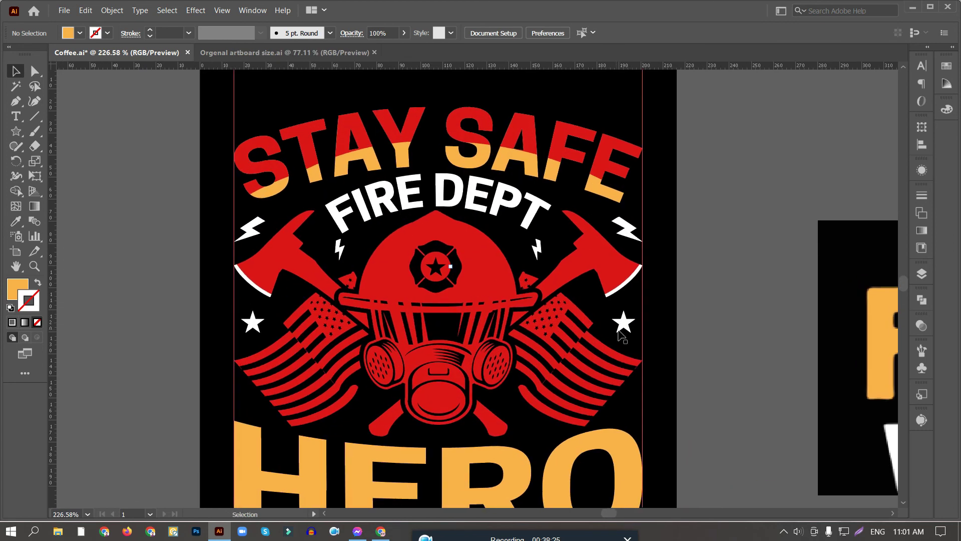
pyautogui.click(624, 323)
pyautogui.click(554, 254)
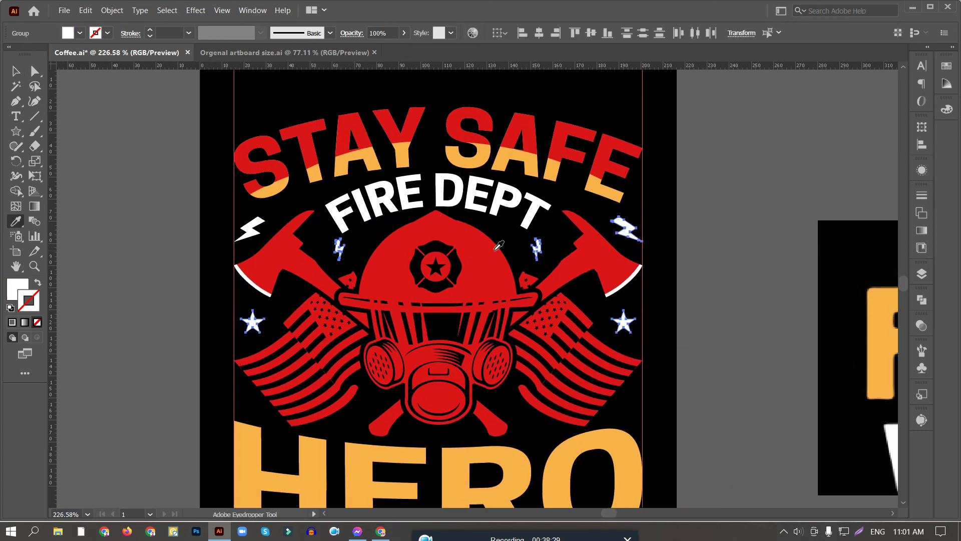
pyautogui.scroll(-3, 435, 268)
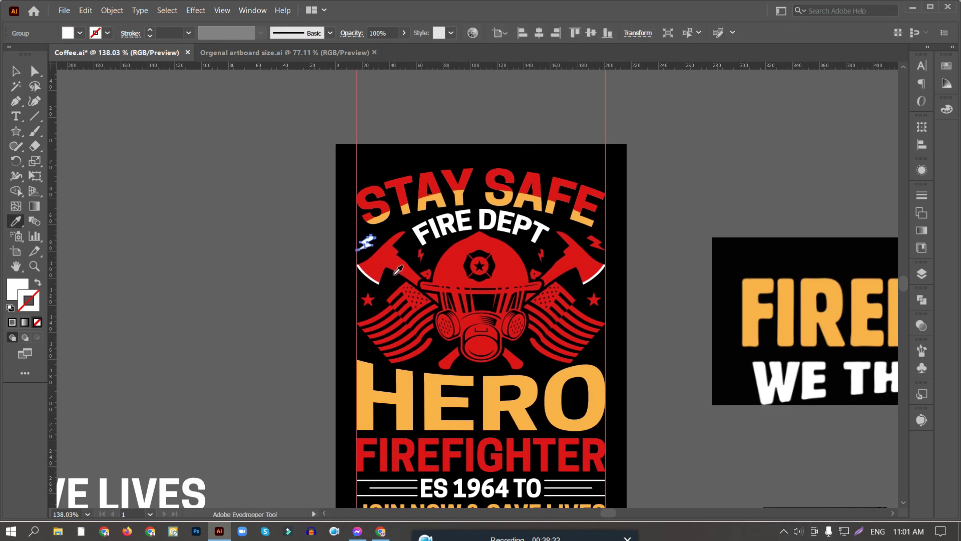
pyautogui.scroll(-2, 286, 136)
pyautogui.moveTo(318, 135); pyautogui.dragTo(506, 412)
pyautogui.click(530, 345)
pyautogui.scroll(-1, 534, 302)
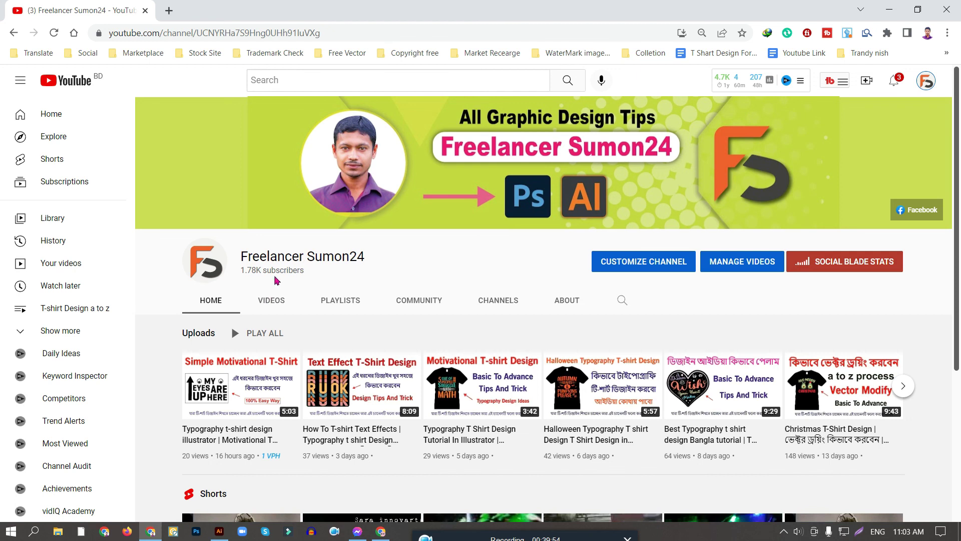
# Switch to the YouTube channel page in Chrome and look through its playlists.
pyautogui.moveTo(241, 257); pyautogui.dragTo(461, 263)
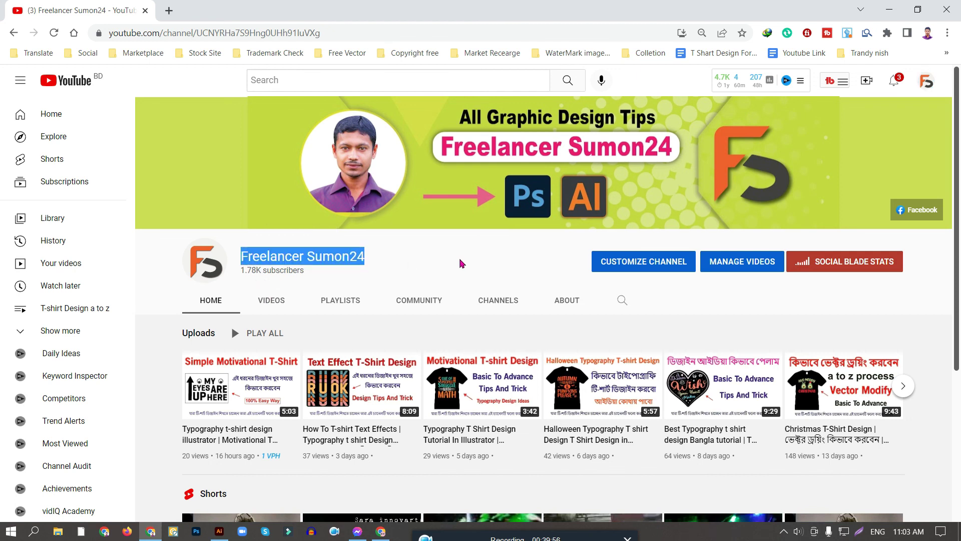
pyautogui.click(423, 263)
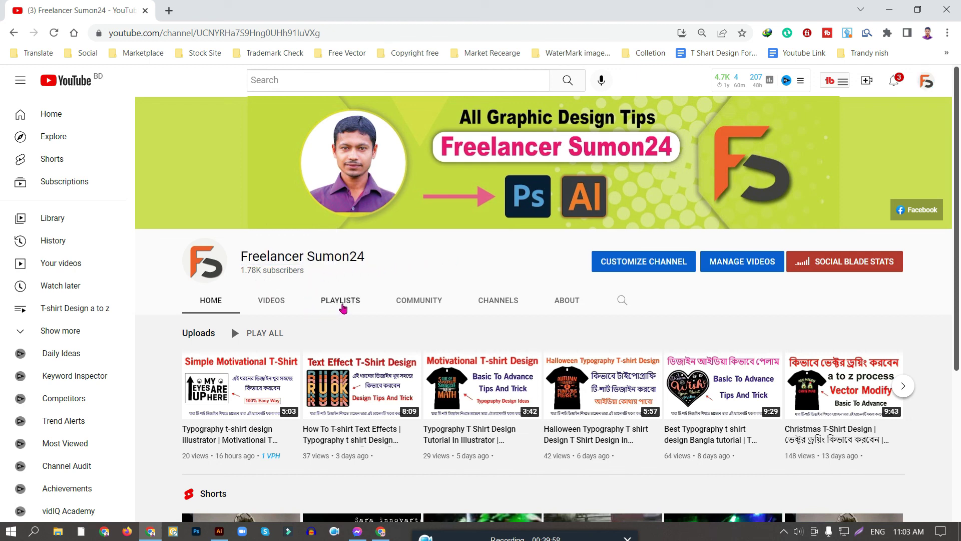
pyautogui.click(345, 305)
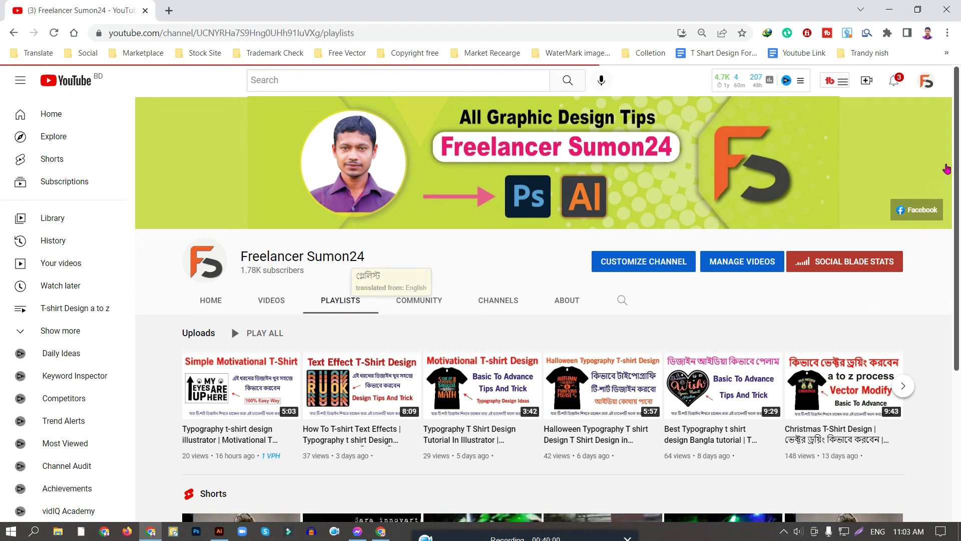
pyautogui.scroll(-1, 483, 286)
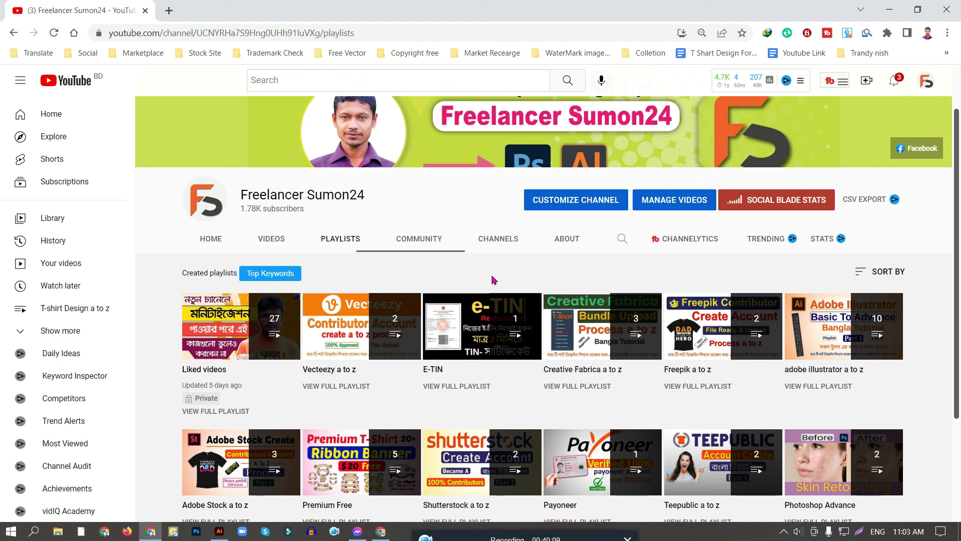
pyautogui.scroll(1, 499, 273)
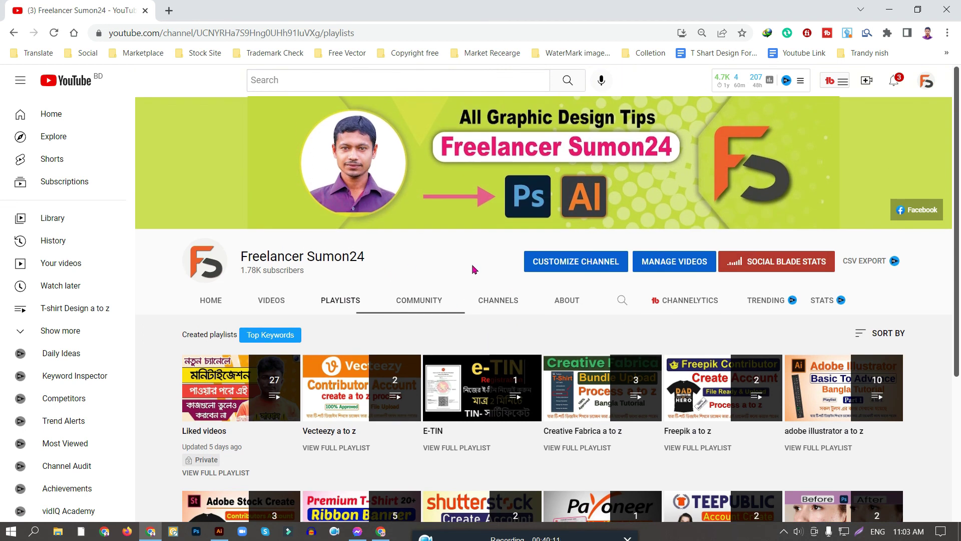